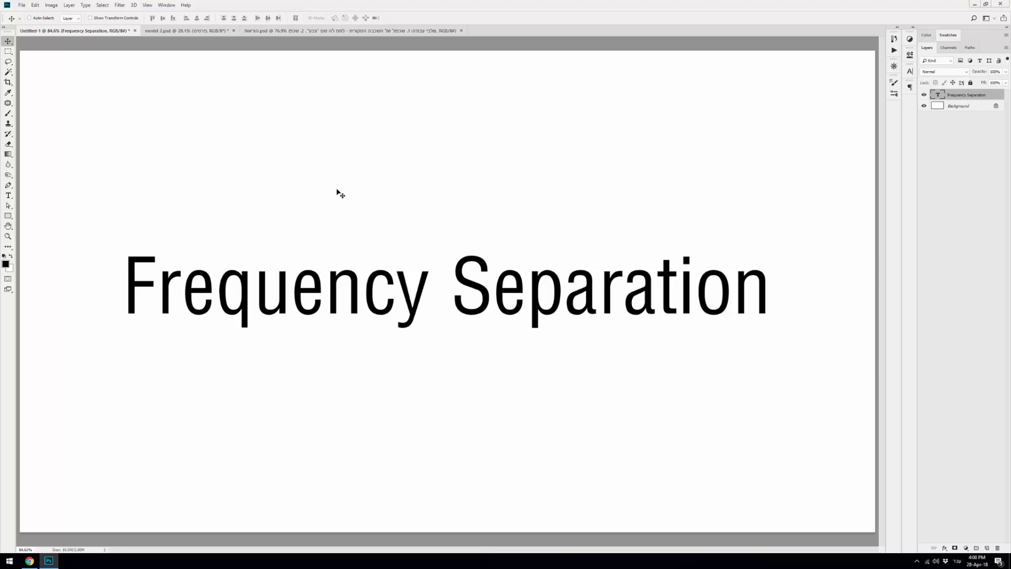
Bring the model 2.psd portrait document to the front
click(205, 32)
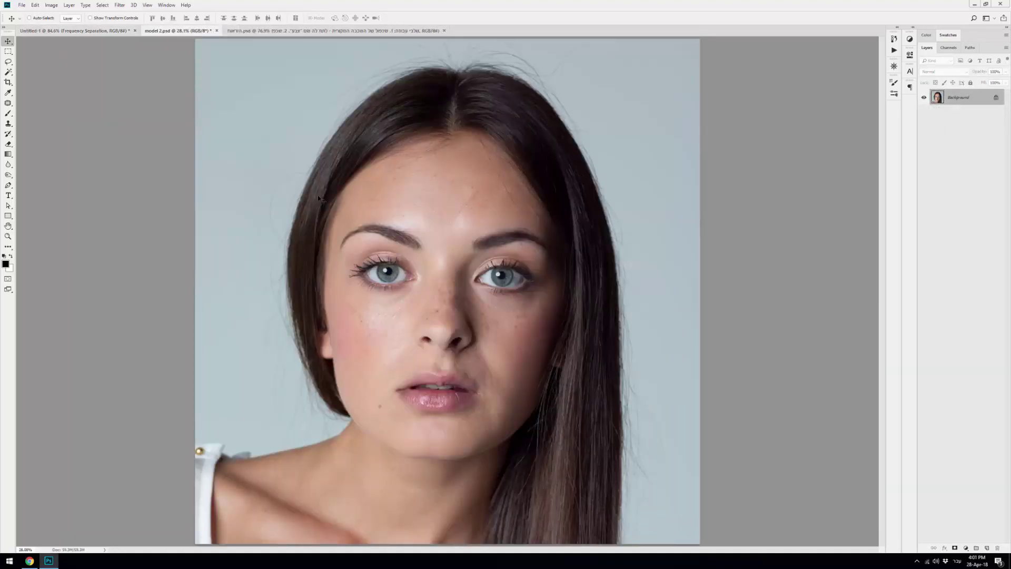
click(51, 5)
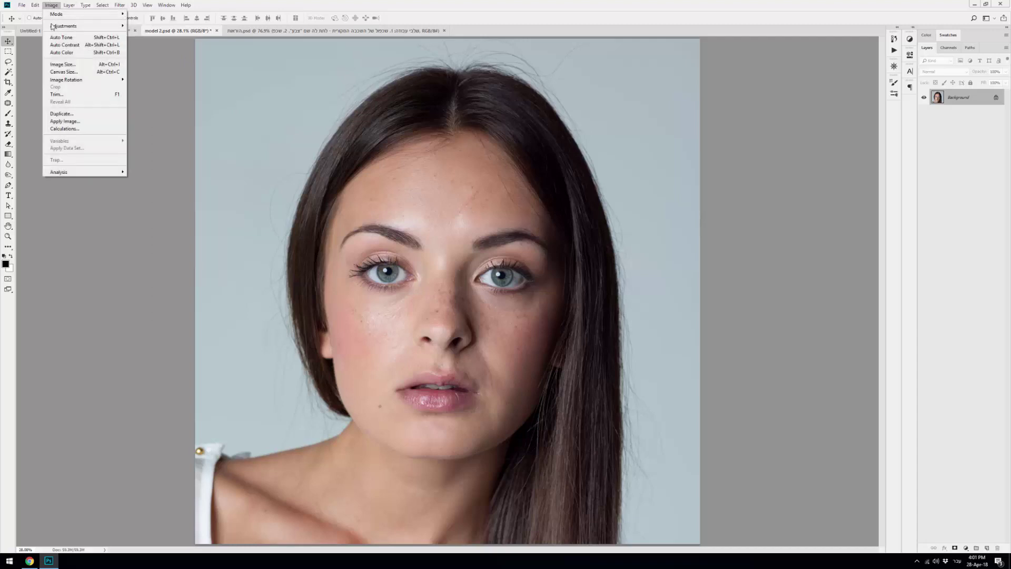
click(63, 64)
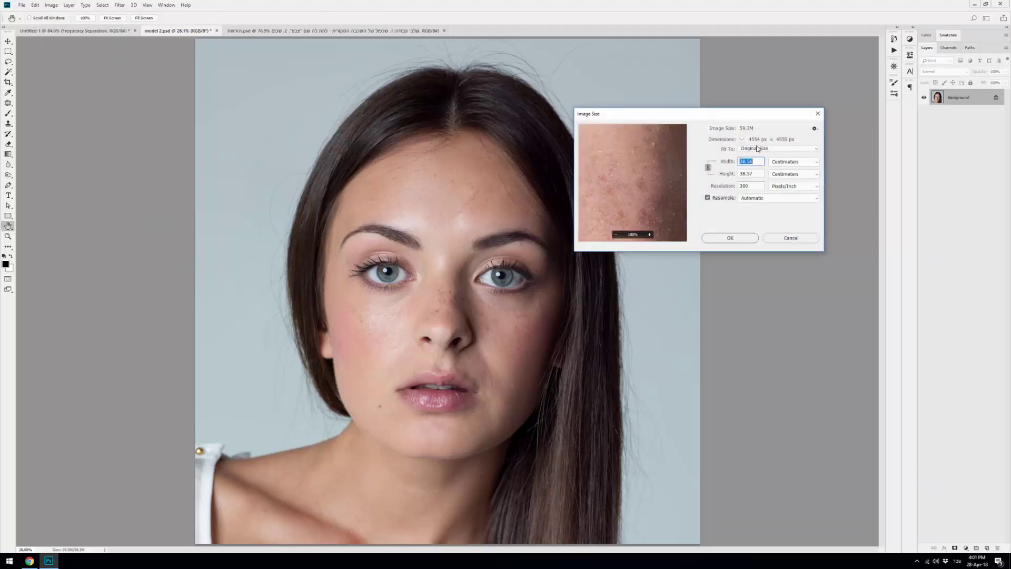
click(791, 238)
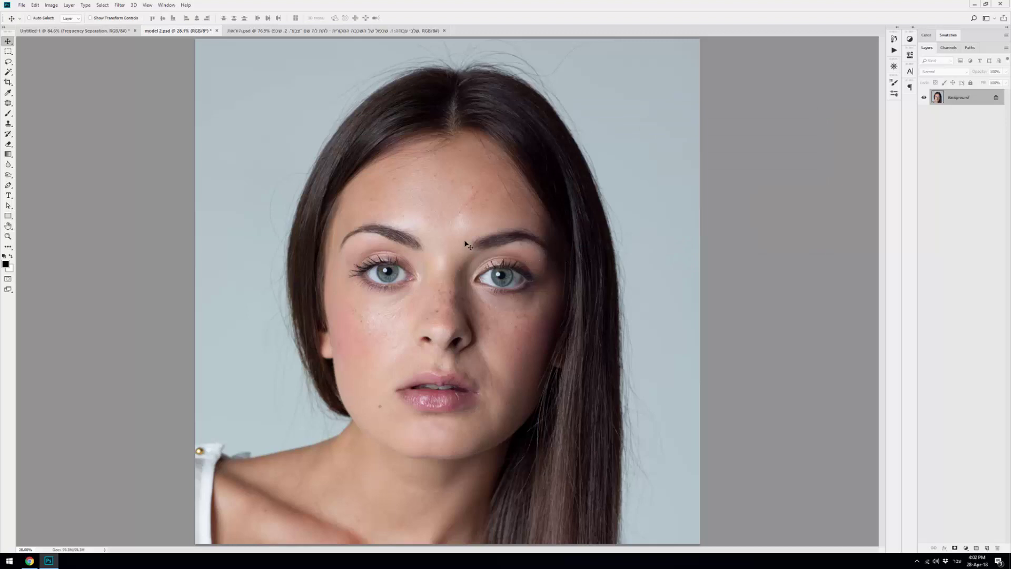
Inspect the facial skin at 100% zoom and select the Patch Tool from the healing tools
key(ctrl+1)
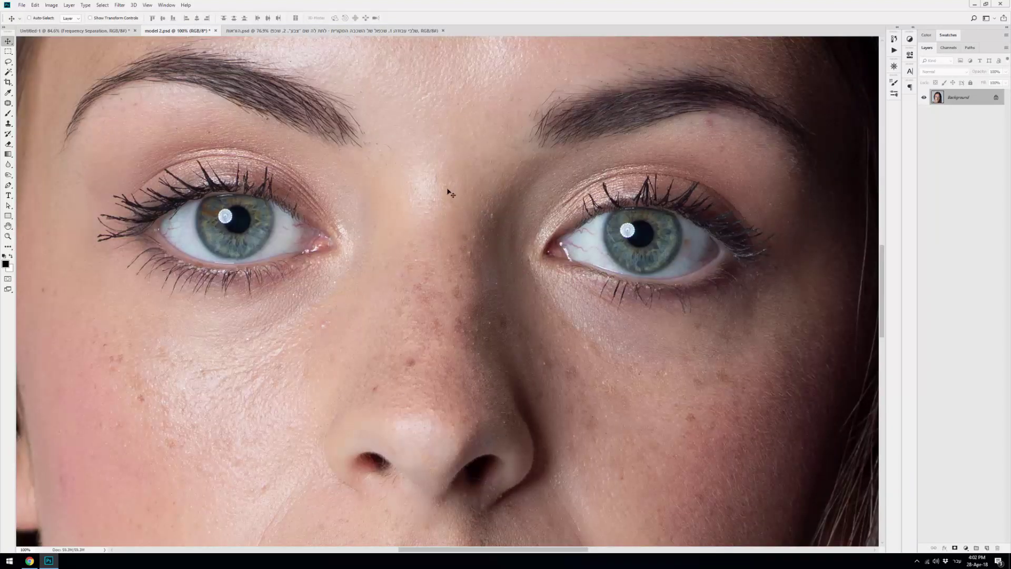
mouse_move(448, 191)
mouse_down()
mouse_move(451, 291)
mouse_move(464, 198)
mouse_up()
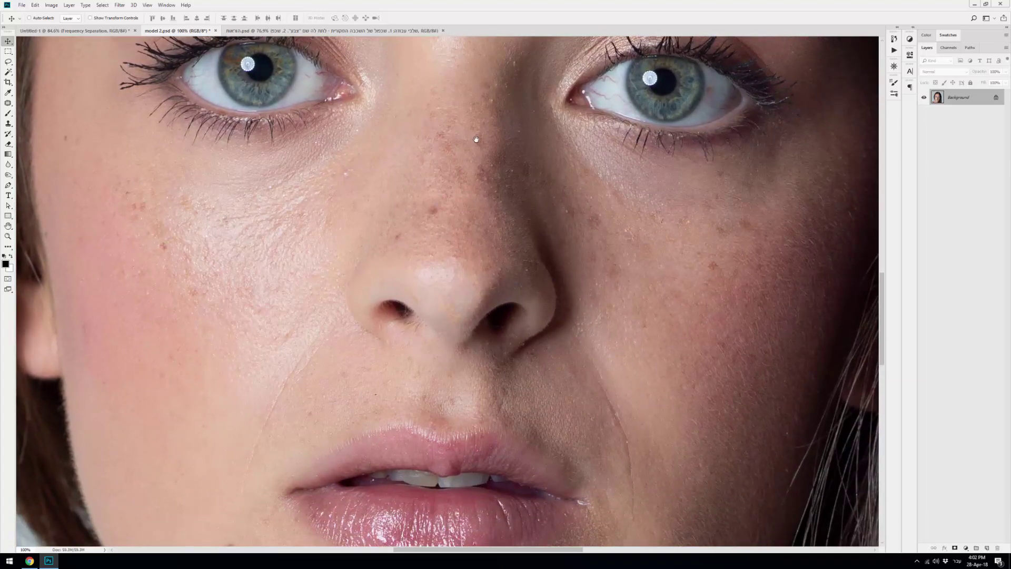
drag(476, 139, 440, 208)
scroll(553, 349, up, 5)
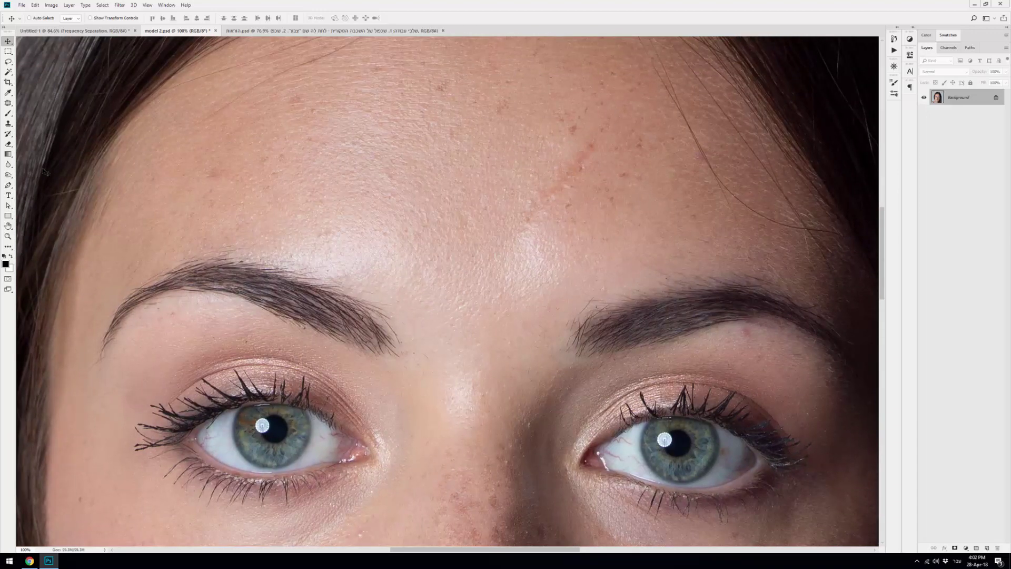
click(8, 103)
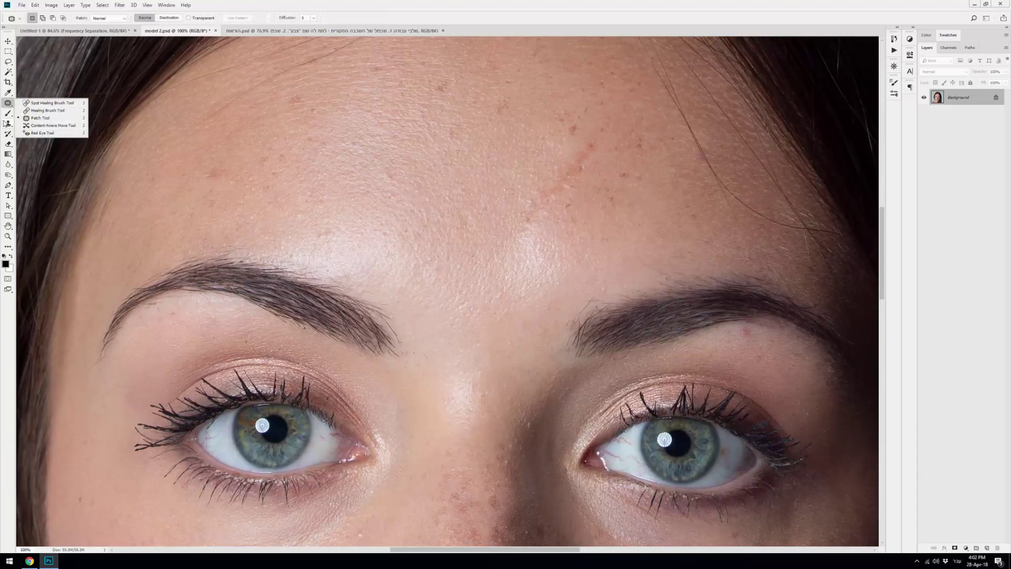
click(8, 103)
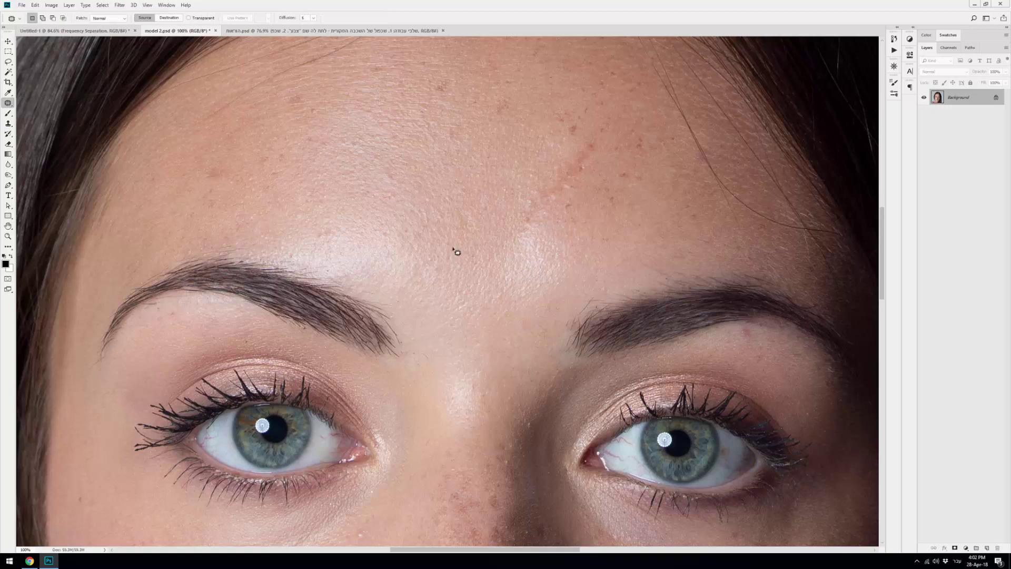
mouse_move(438, 312)
mouse_down()
mouse_move(445, 228)
mouse_move(433, 196)
mouse_up()
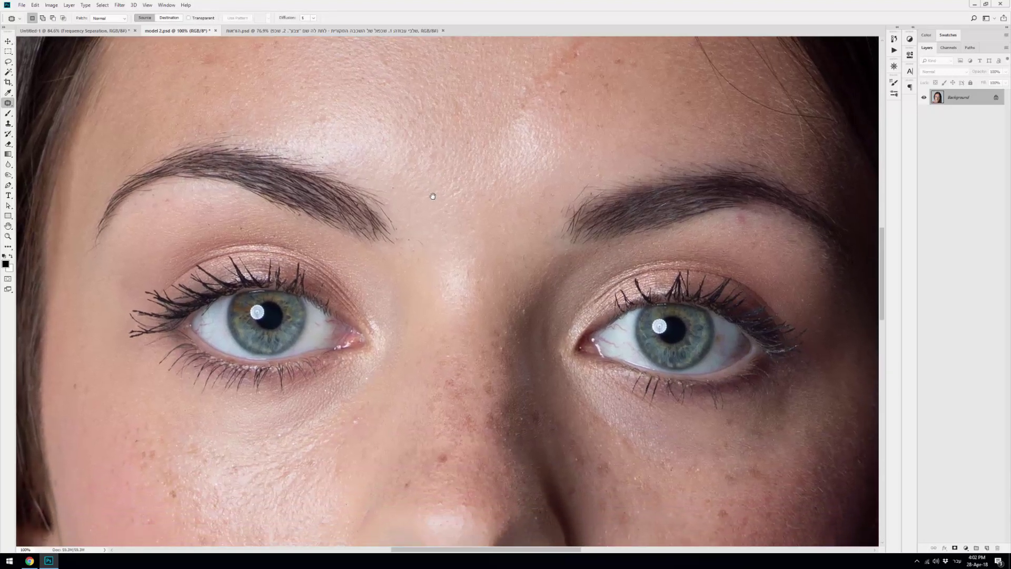
Fit the photo on screen, float a shortened Layers panel, and collapse the panel dock to icons
key(ctrl+0)
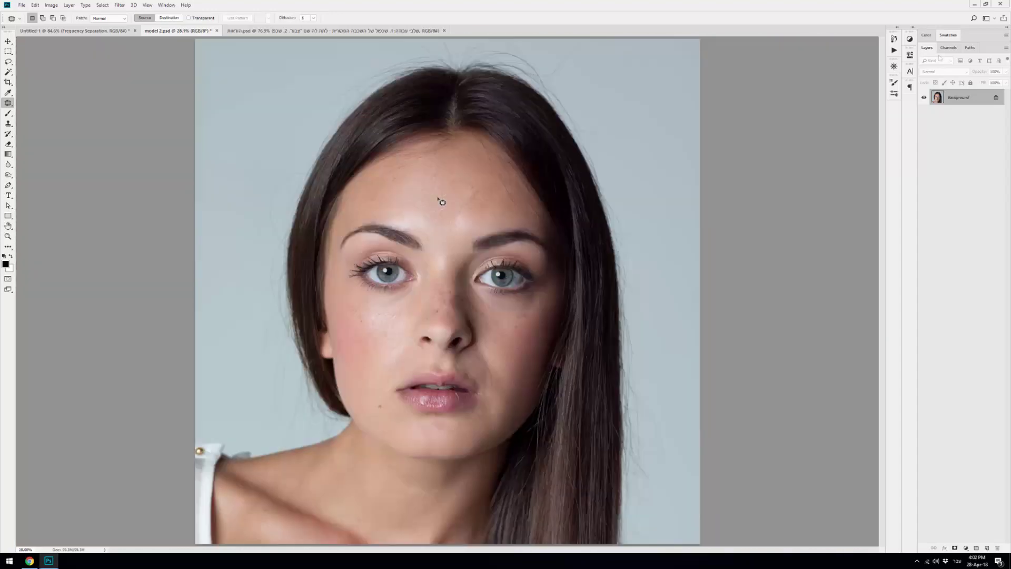
drag(930, 51, 601, 65)
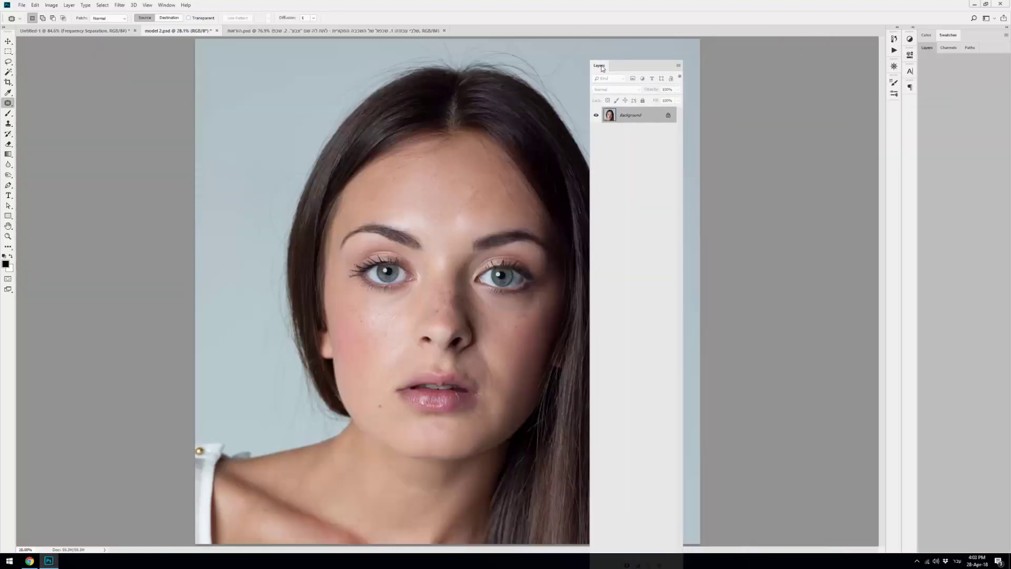
mouse_move(683, 546)
mouse_down()
mouse_move(679, 151)
mouse_move(723, 224)
mouse_up()
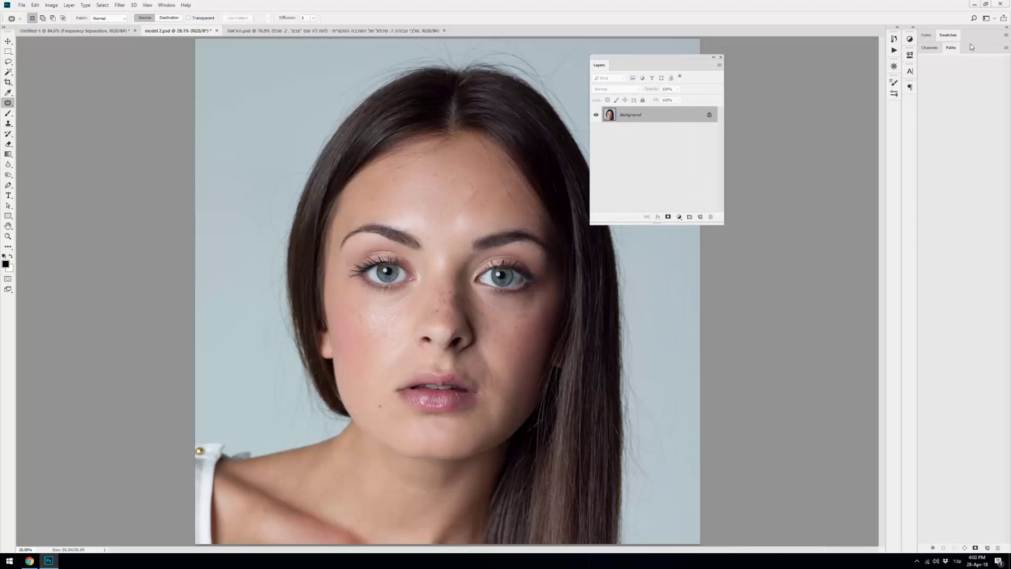
click(1005, 27)
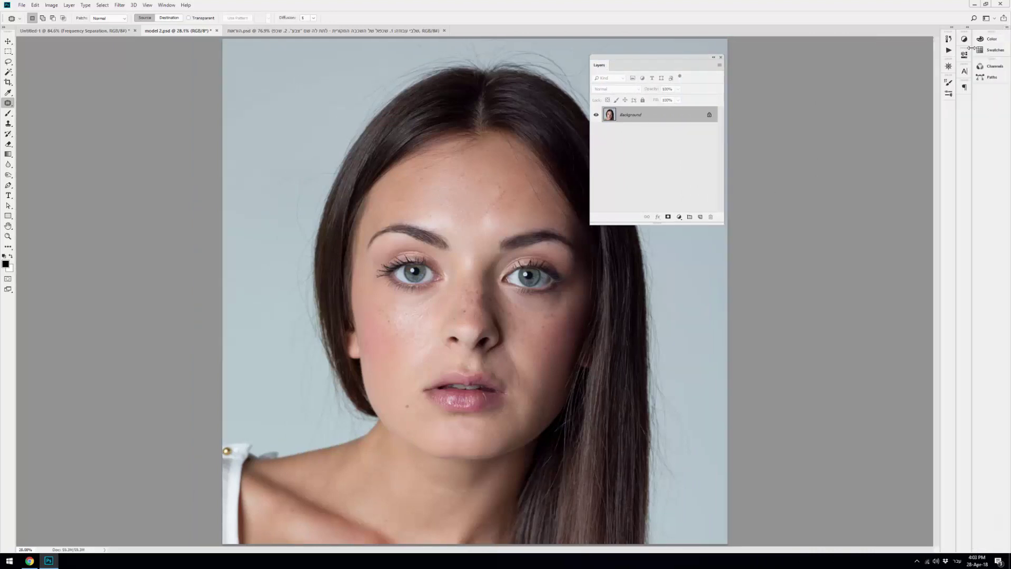
drag(687, 61, 842, 72)
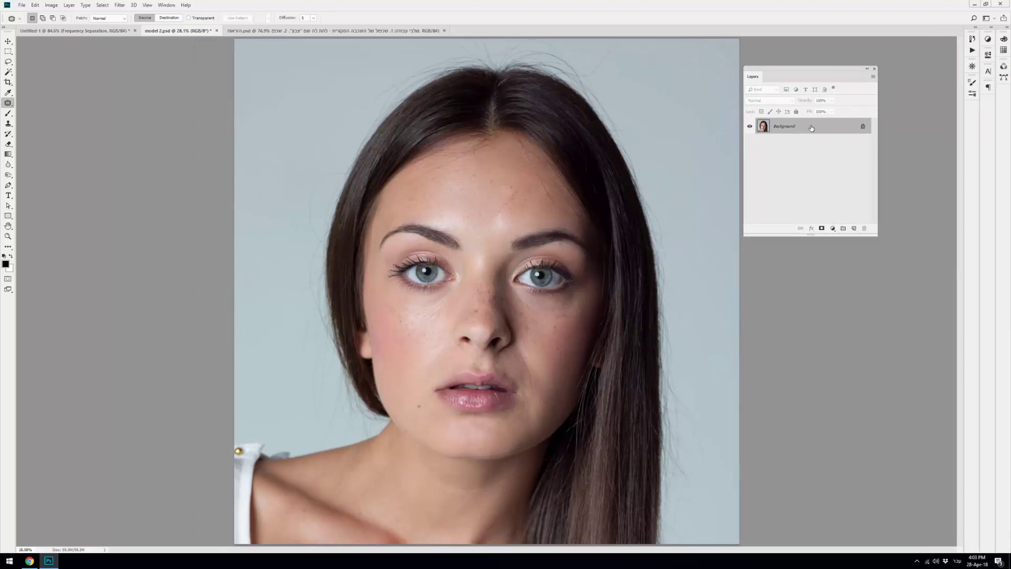
Duplicate the background layer twice and name the lower copy צבע
key(ctrl+j)
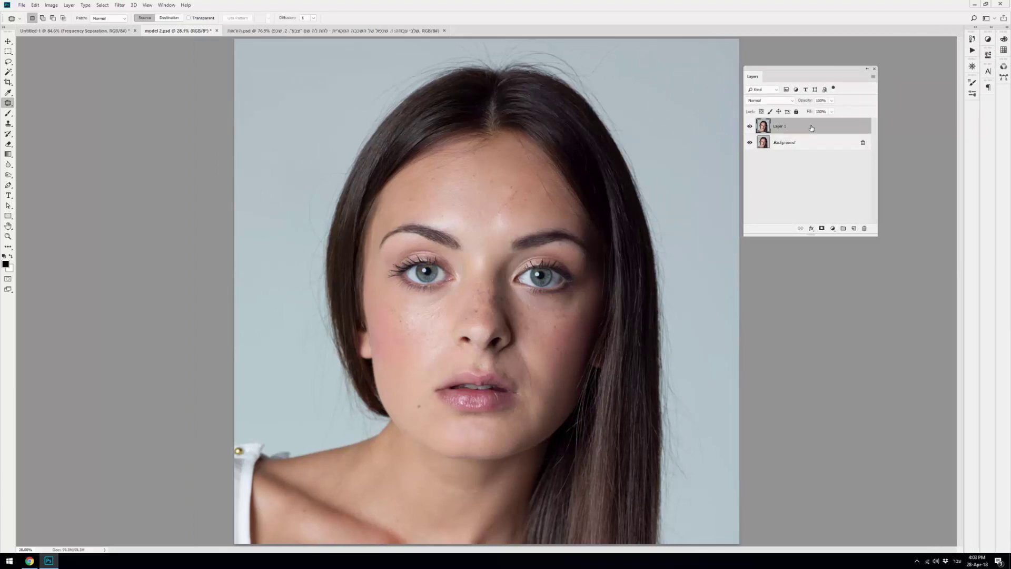
key(ctrl+j)
double_click(779, 142)
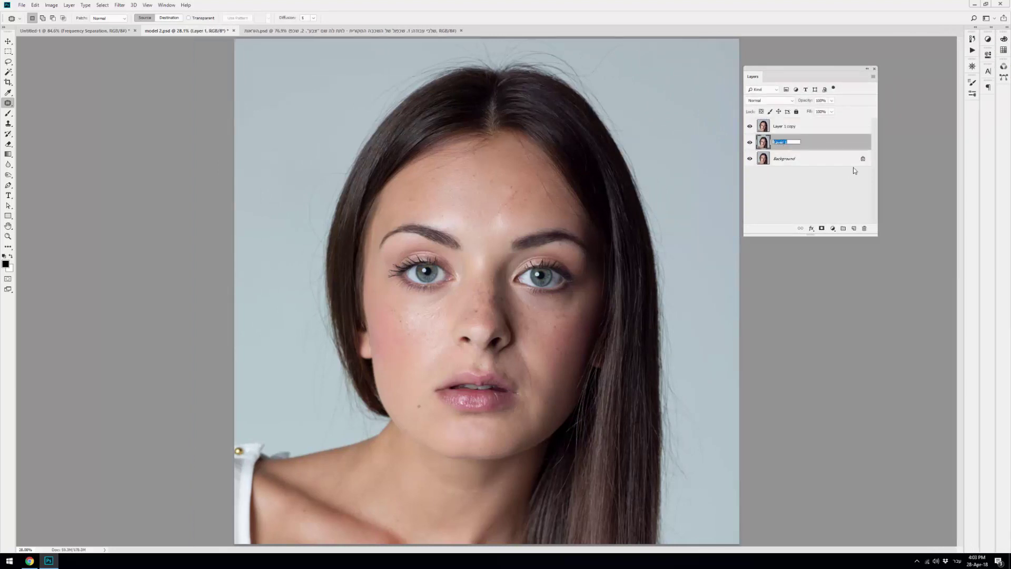
text(צבע)
key(Return)
Name the top copy פרטים, hide it, and select צבע at 100% zoom
click(791, 131)
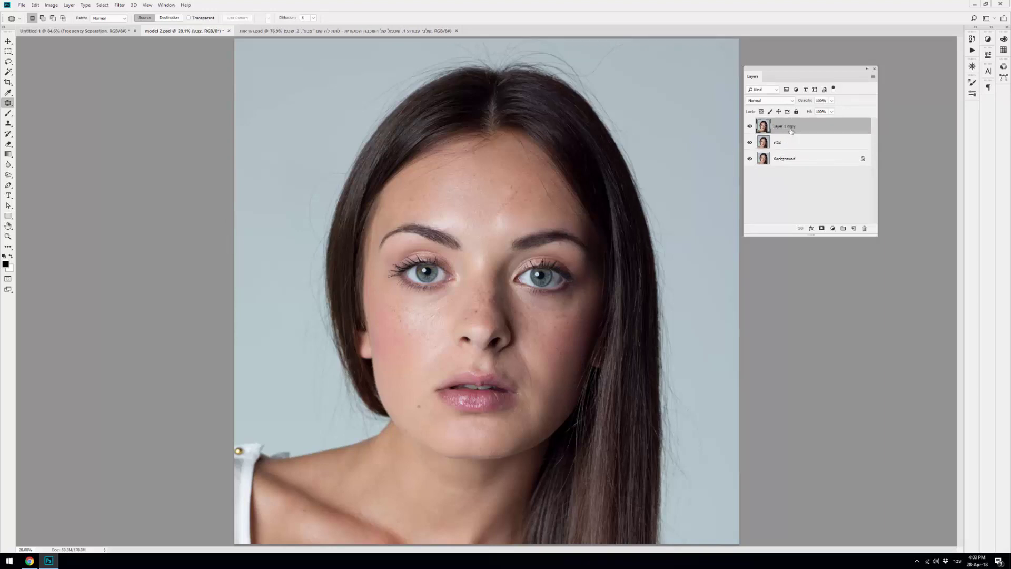
double_click(784, 127)
text(פרטים)
key(Return)
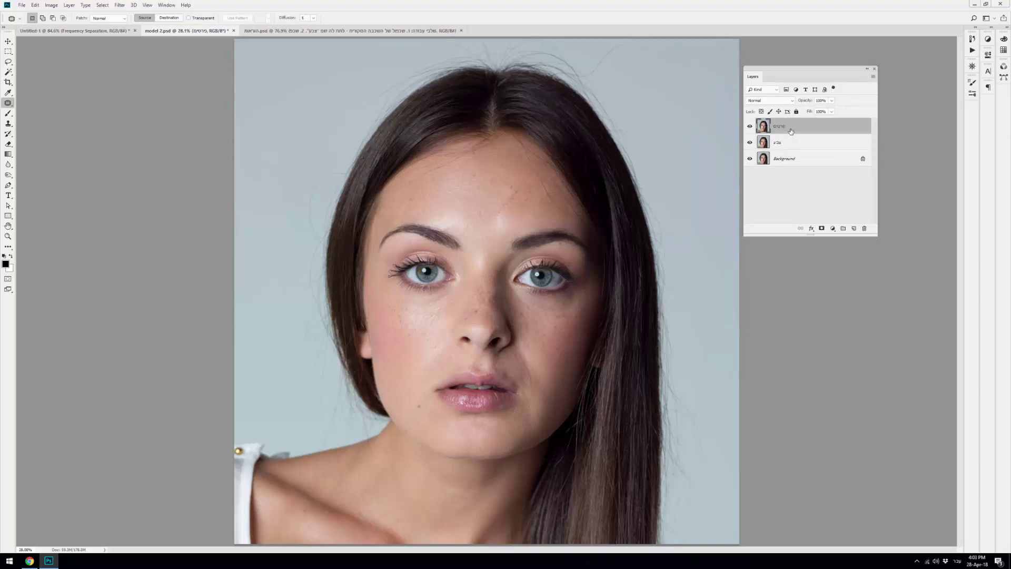
click(750, 127)
click(776, 146)
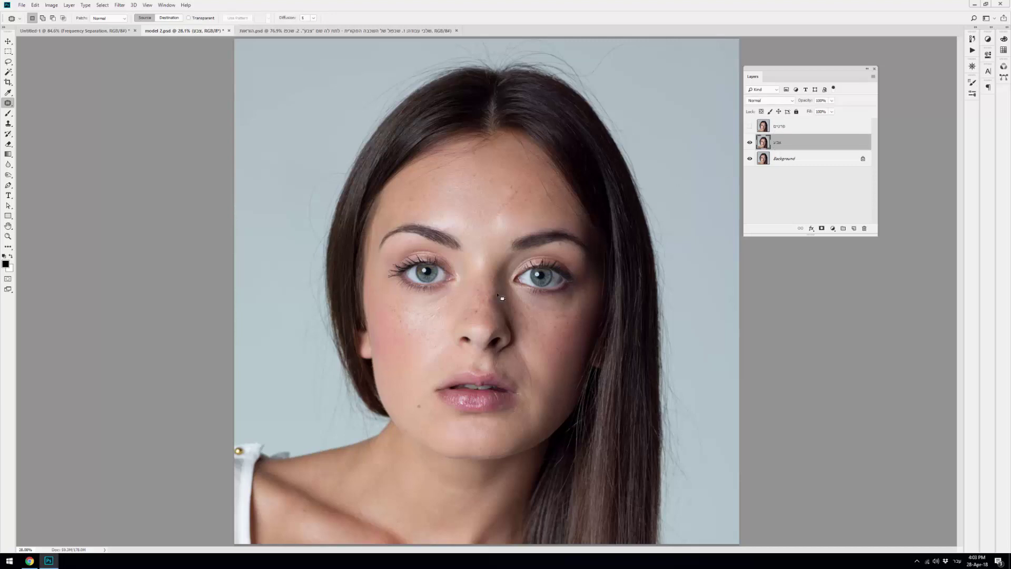
key(ctrl+1)
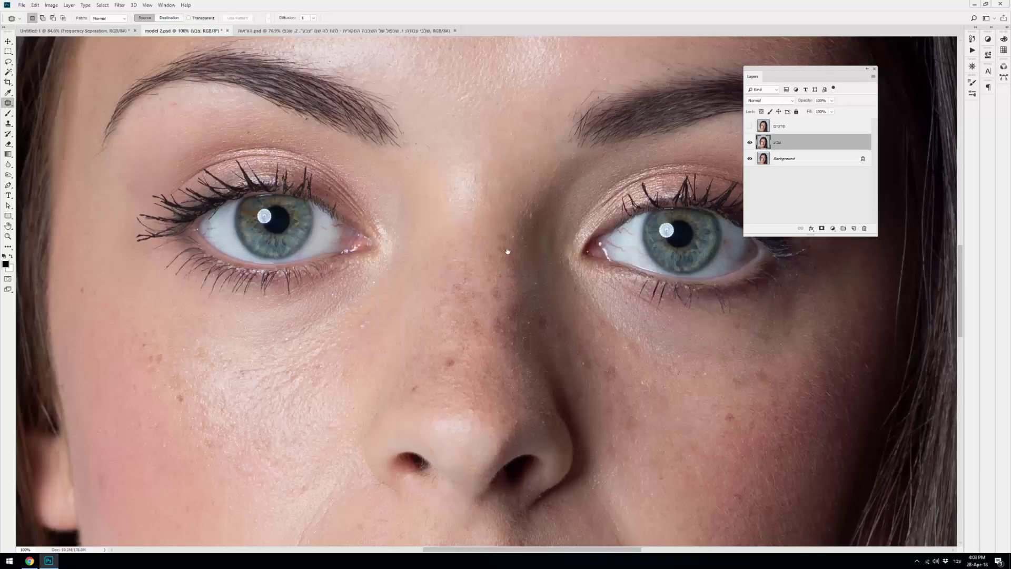
drag(507, 252, 433, 267)
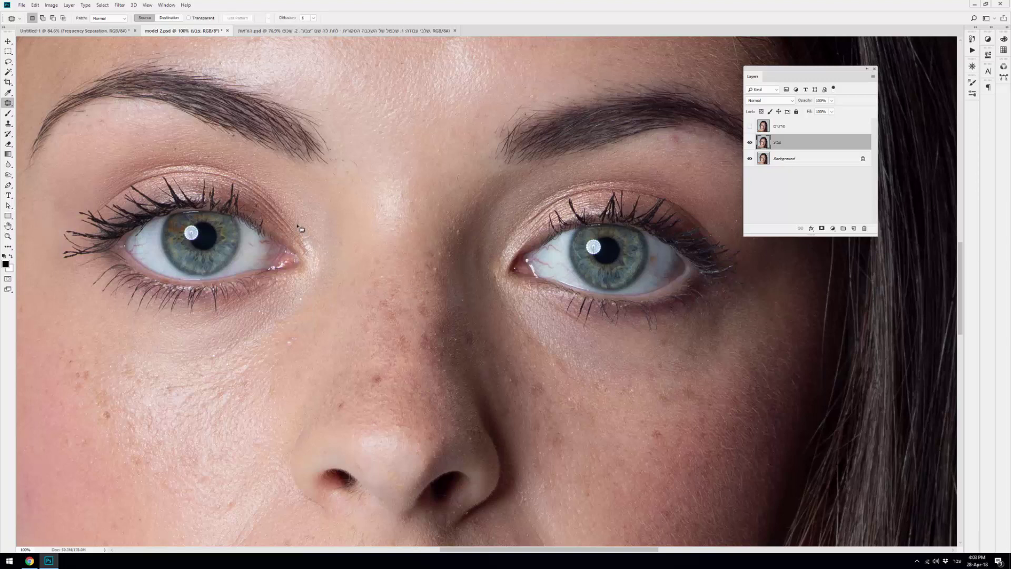
Gaussian-blur the צבע layer, then select the פרטים layer and make it visible again
click(119, 5)
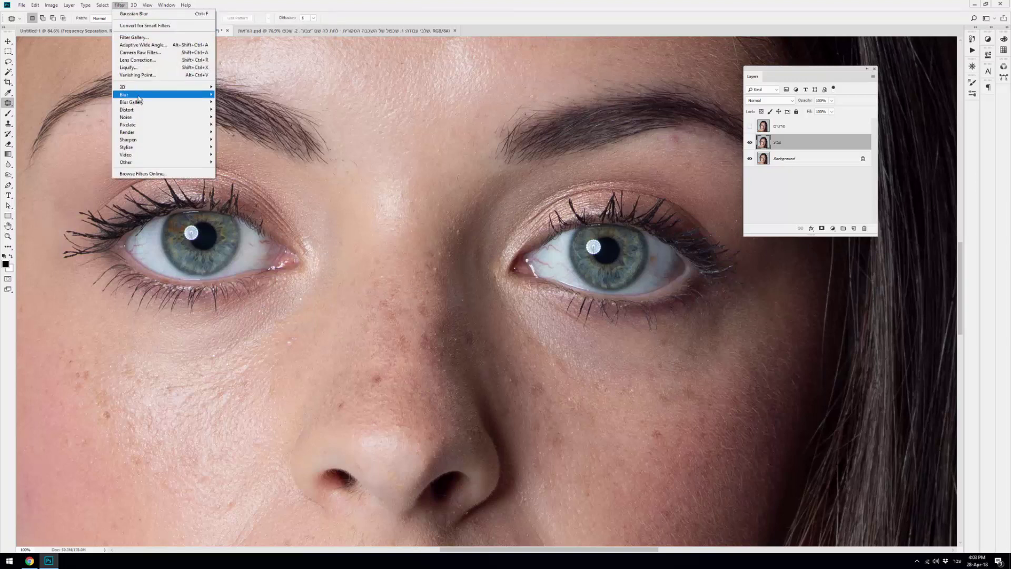
mouse_move(163, 94)
click(236, 125)
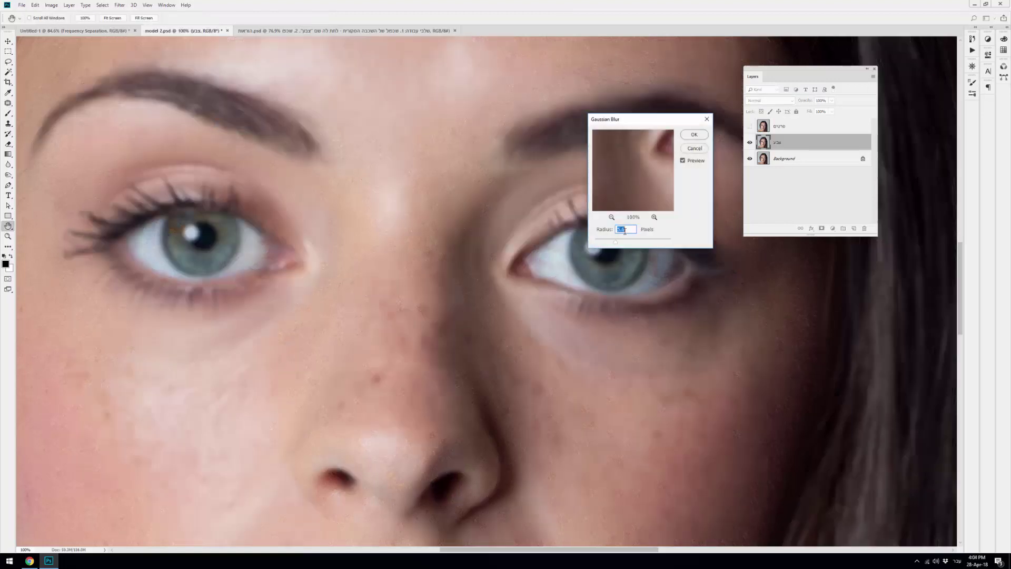
double_click(625, 231)
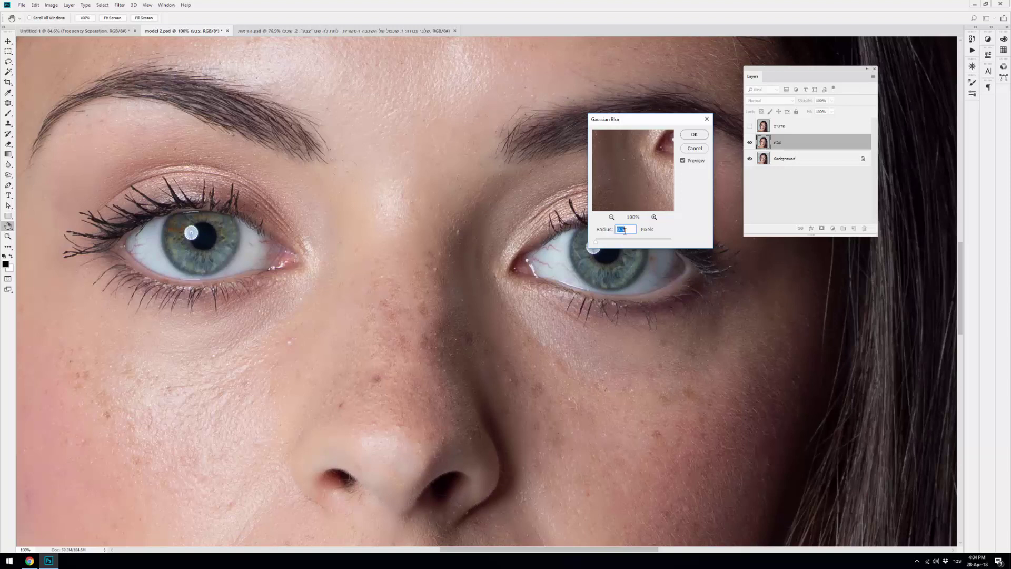
key(Up)
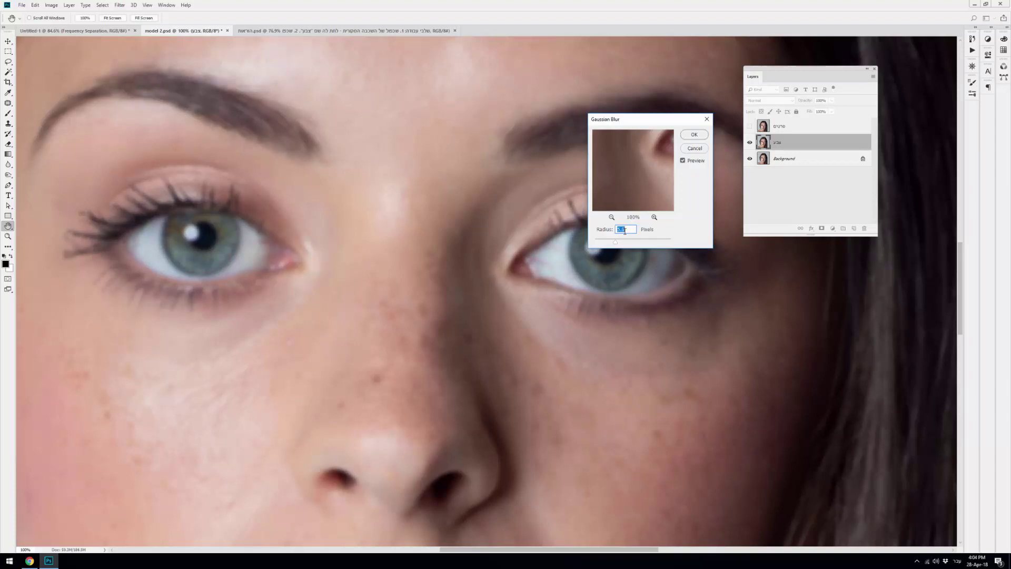
key(Return)
key(j)
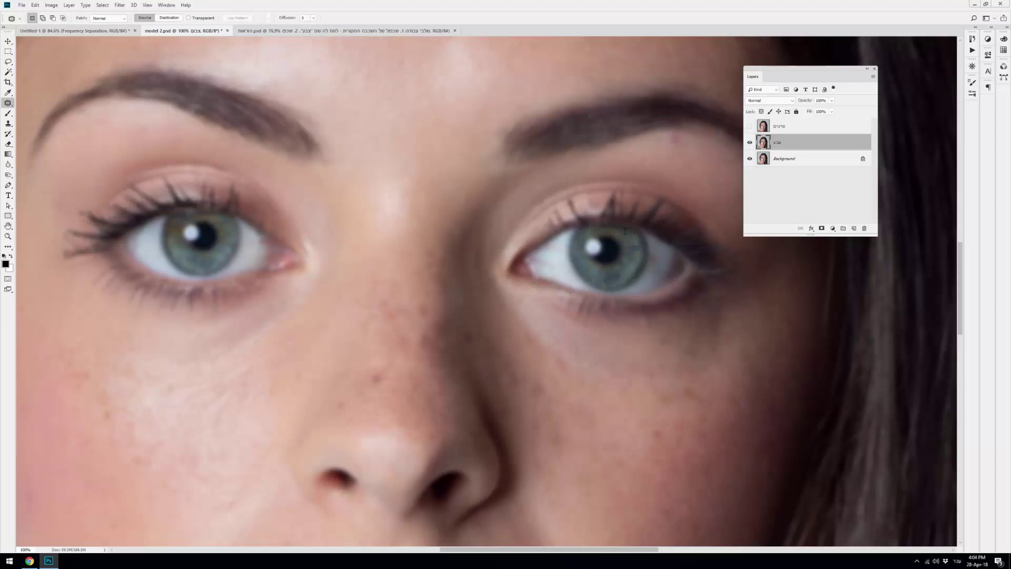
key(alt+bracketright)
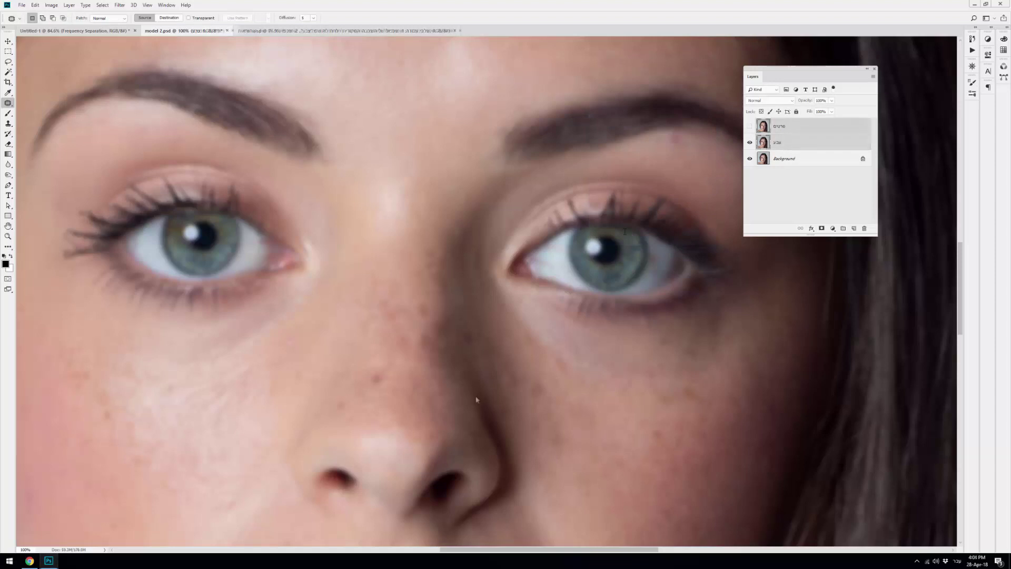
click(750, 127)
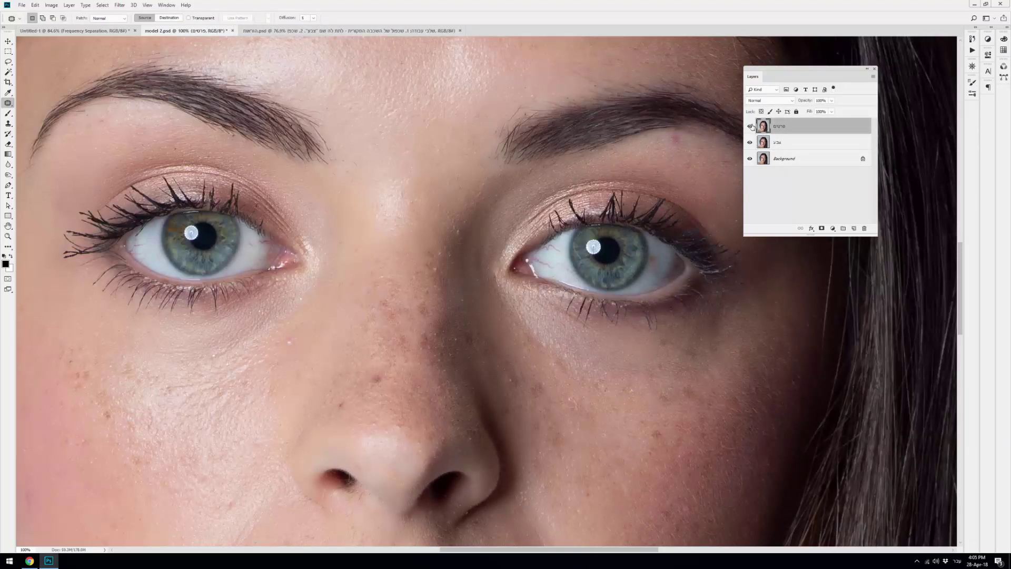
Open Apply Image and set its source layer to צבע
click(51, 6)
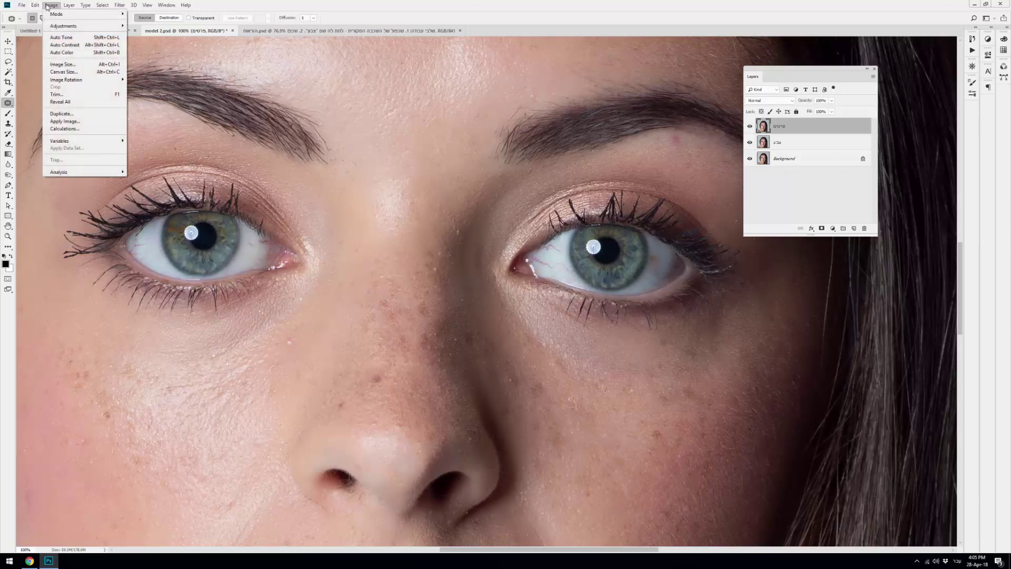
click(65, 122)
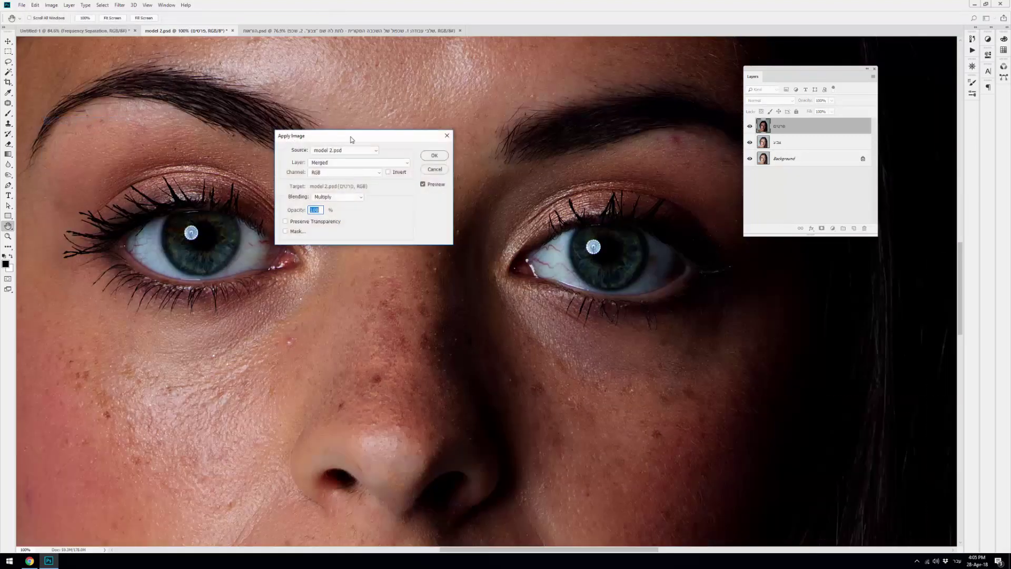
drag(352, 141, 403, 213)
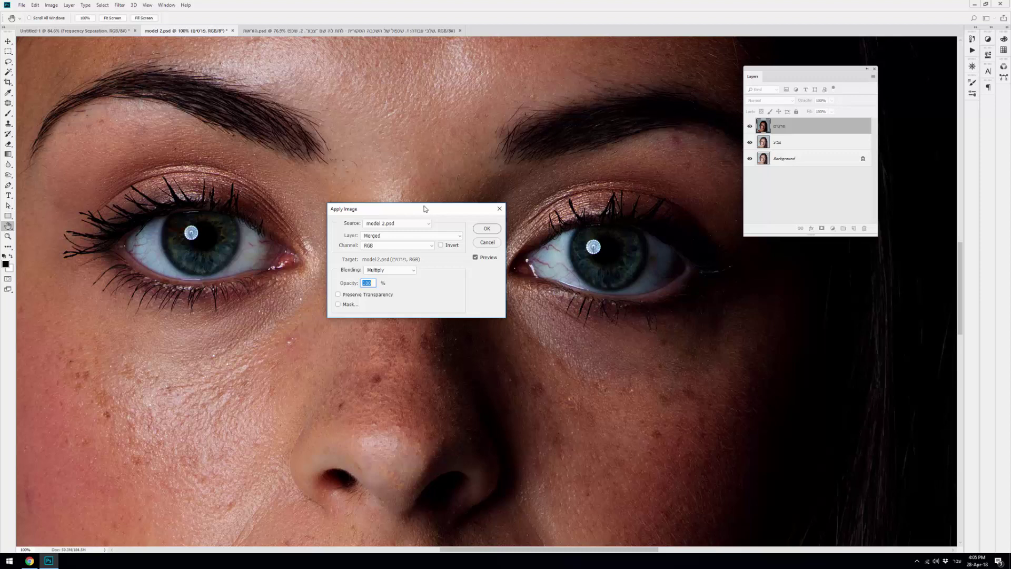
drag(424, 209, 420, 201)
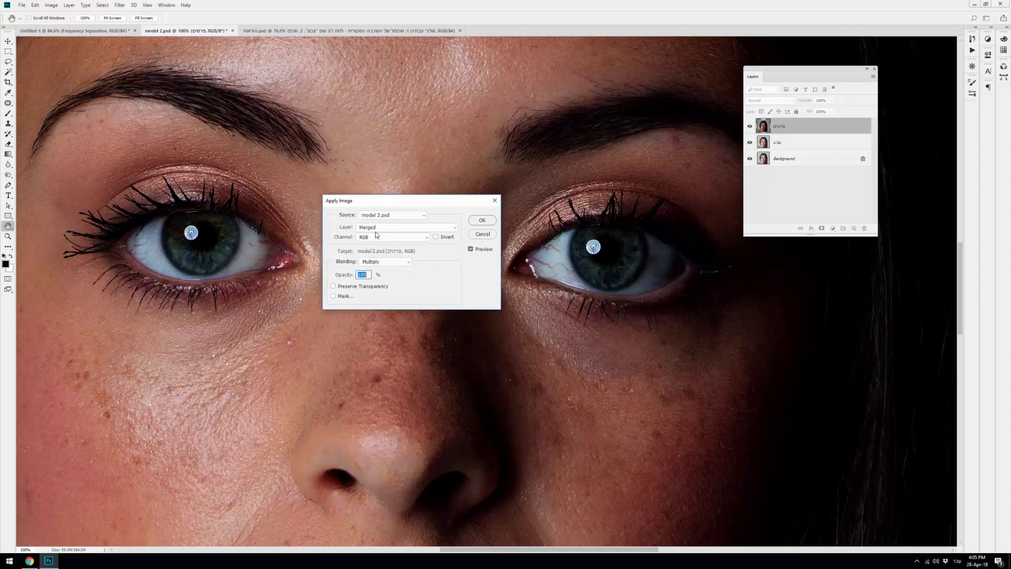
click(358, 229)
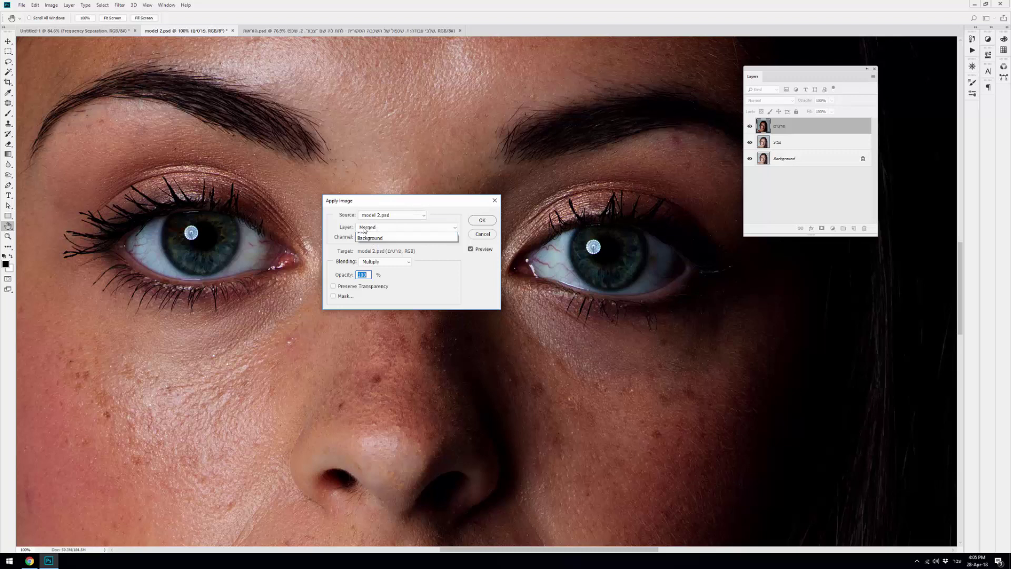
click(363, 259)
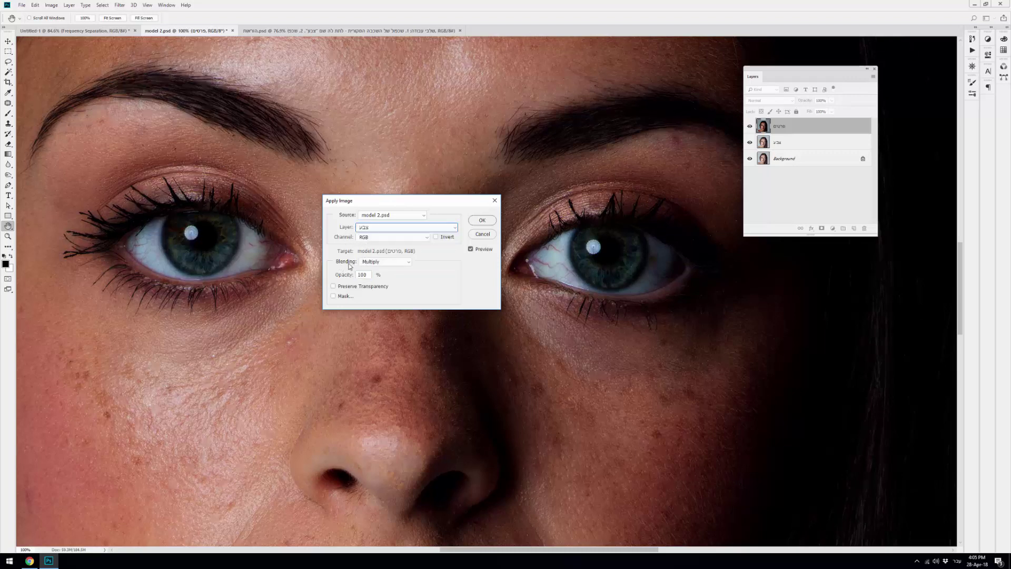
Apply it to פרטים with Subtract blending, Scale 2 and Offset 128
click(384, 262)
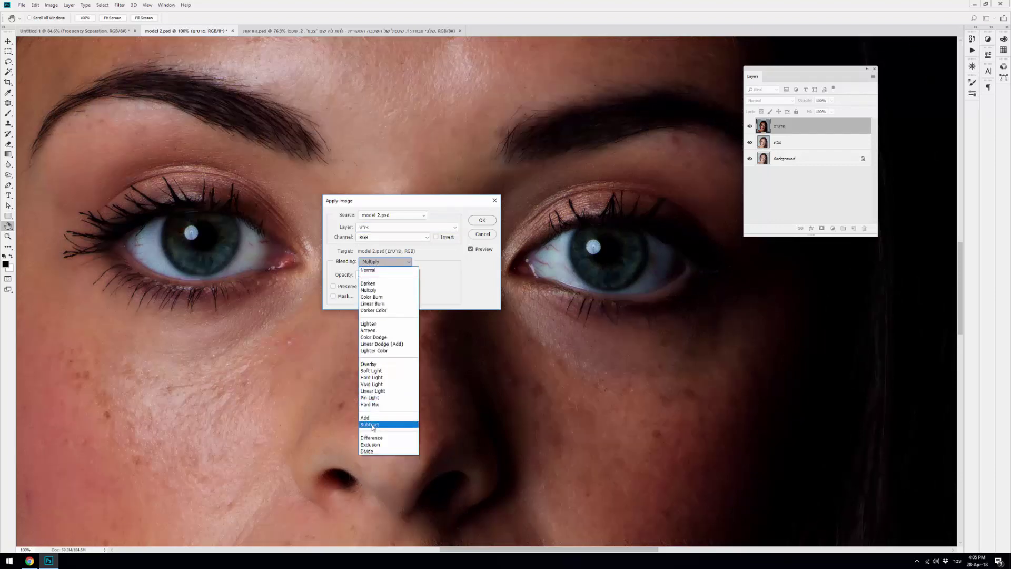
click(375, 426)
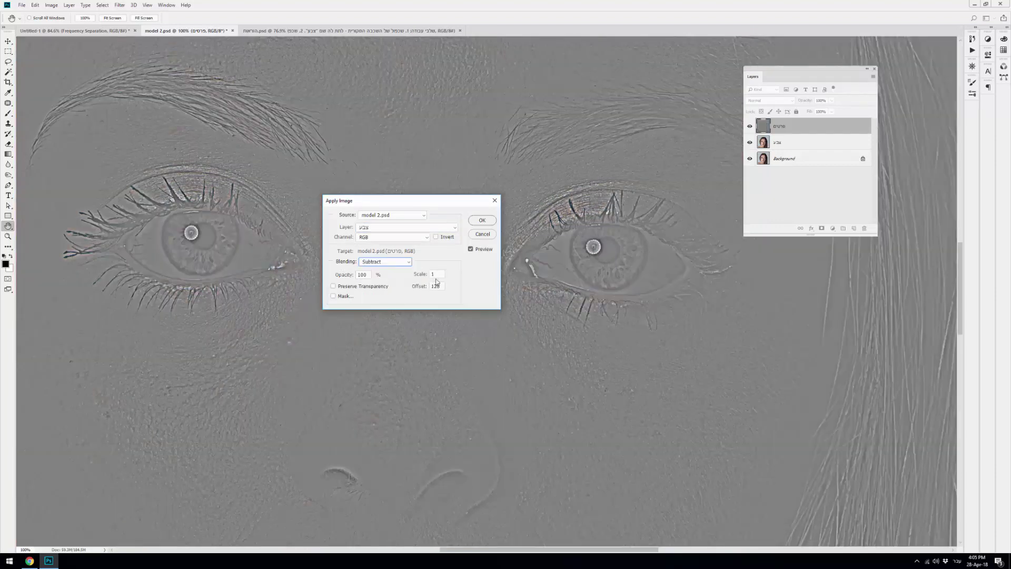
click(437, 274)
key(BackSpace)
text(2)
key(Tab)
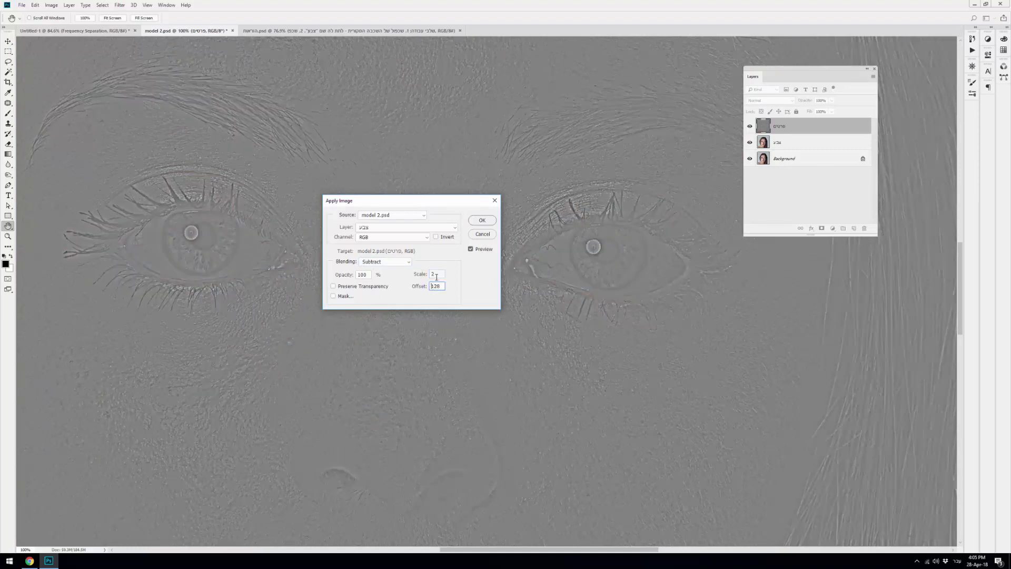
key(shift+Tab)
key(BackSpace)
text(1)
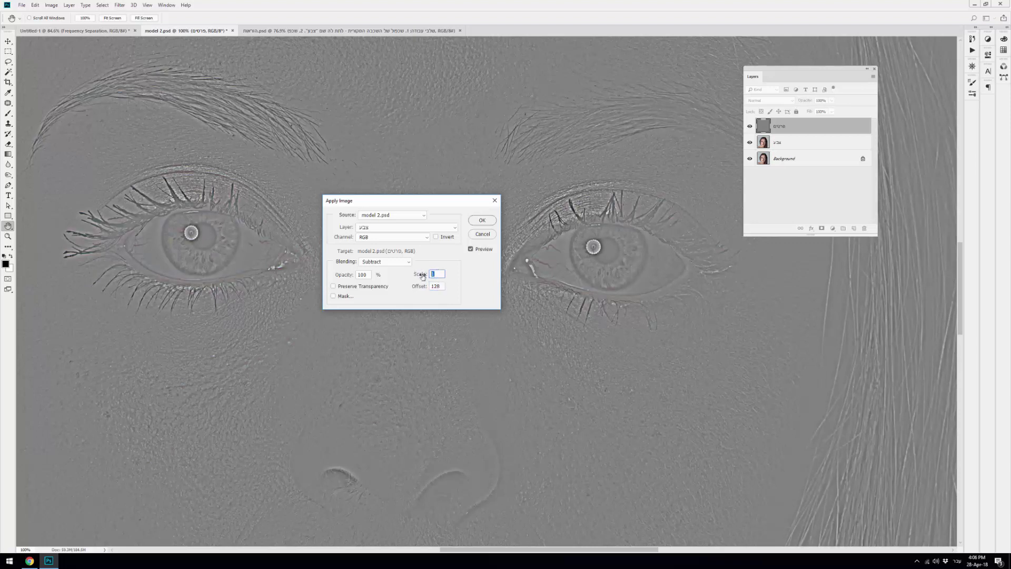
text(2)
key(Tab)
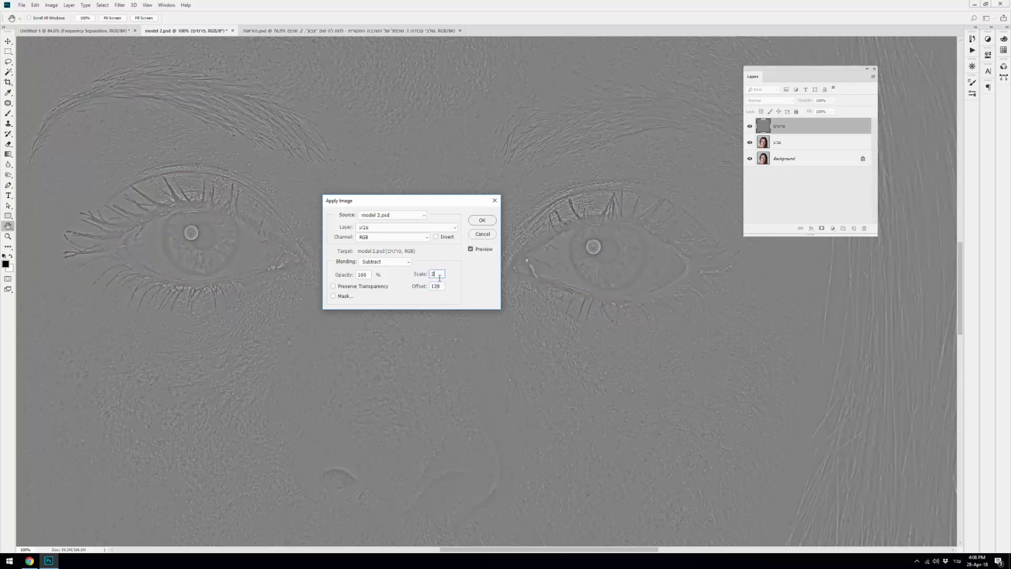
click(492, 221)
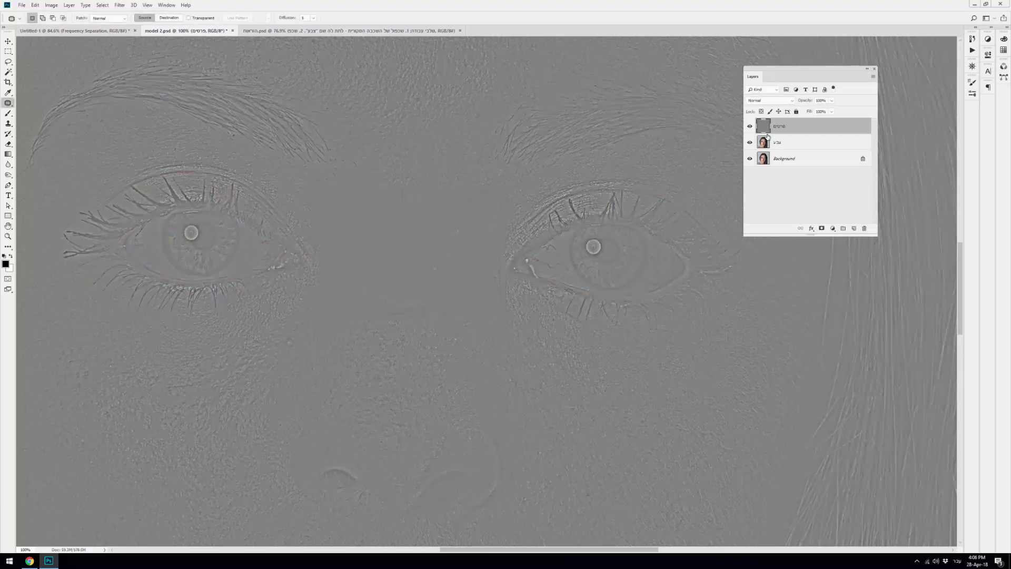
Compare the פרטים layer on and off, set it to Linear Light, and select both frequency layers
key(ctrl+0)
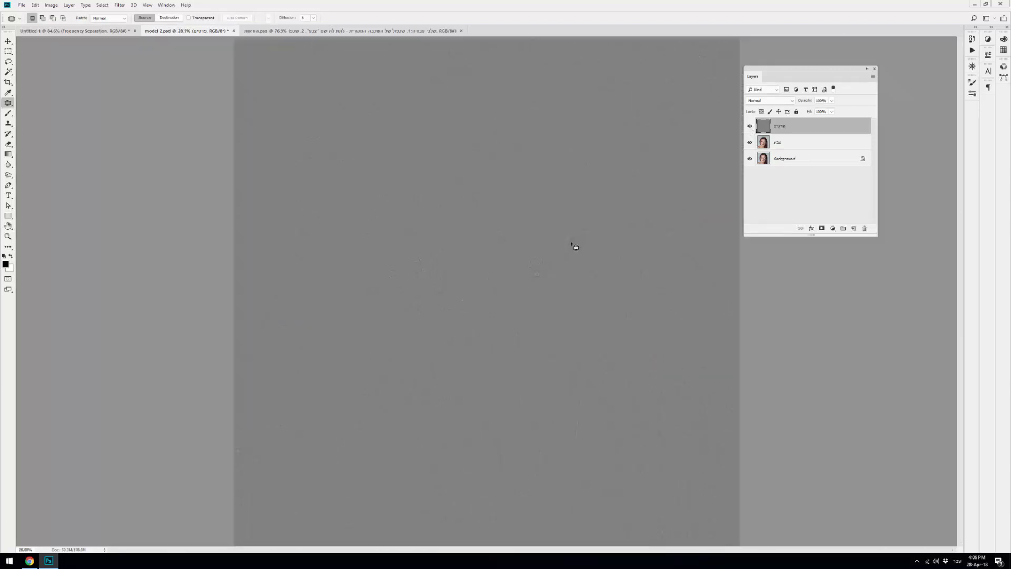
scroll(528, 264, up, 1)
scroll(535, 266, up, 2)
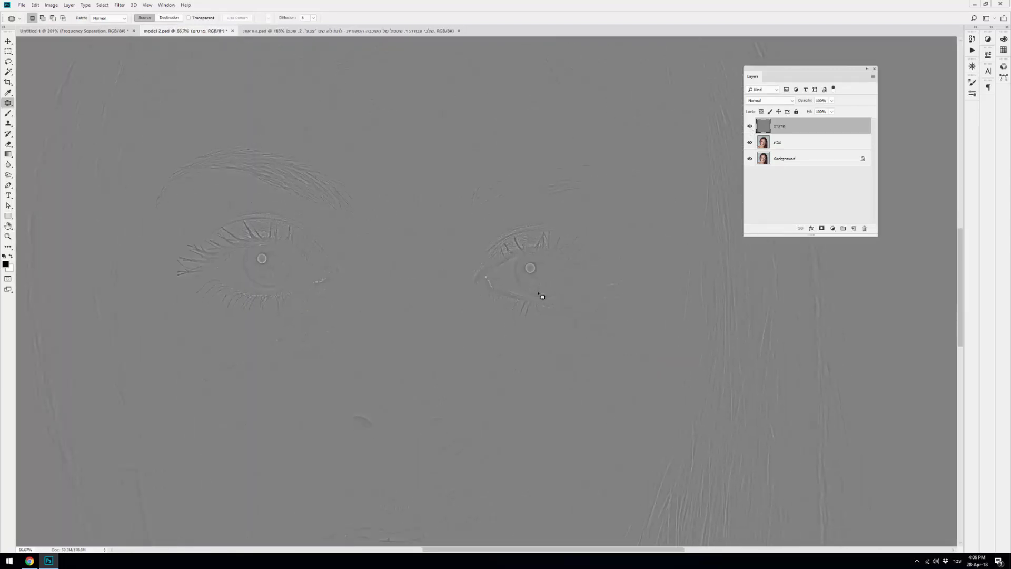
click(750, 127)
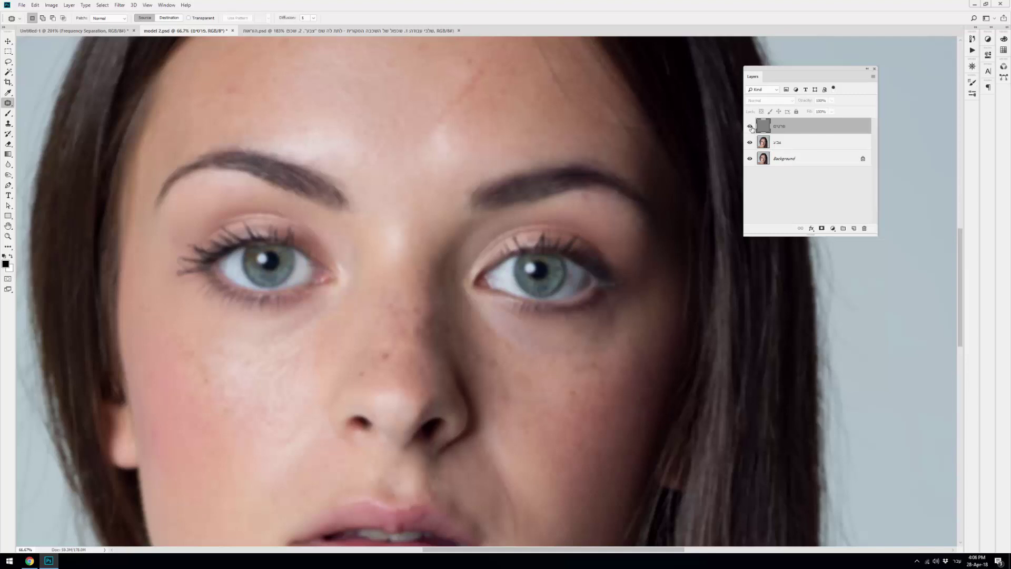
click(750, 126)
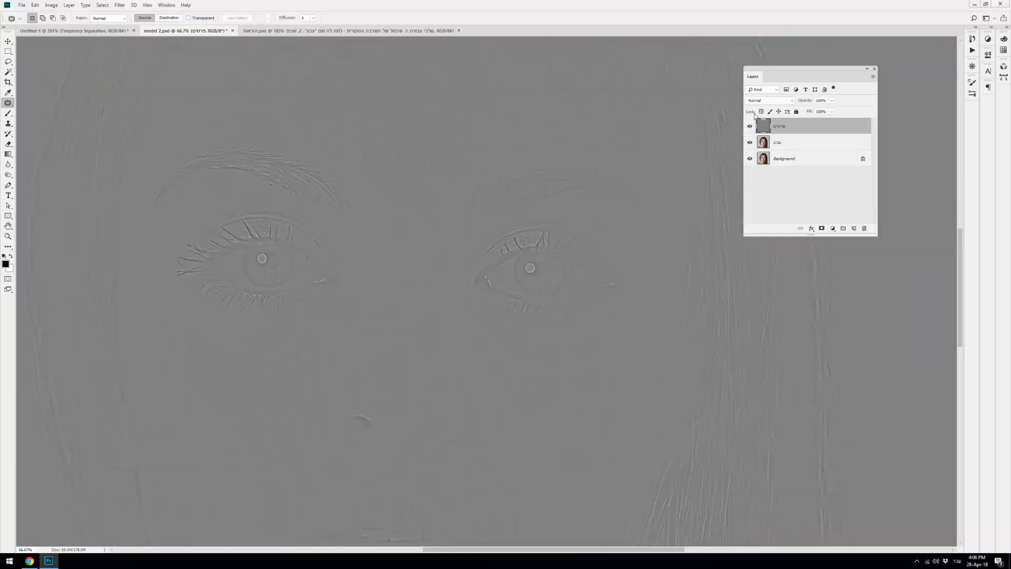
click(769, 100)
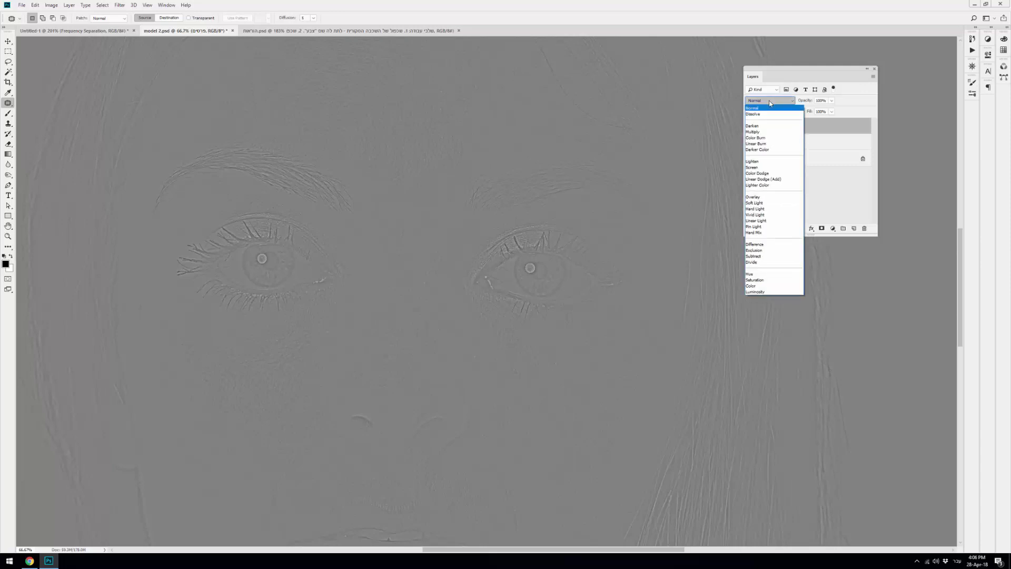
click(763, 221)
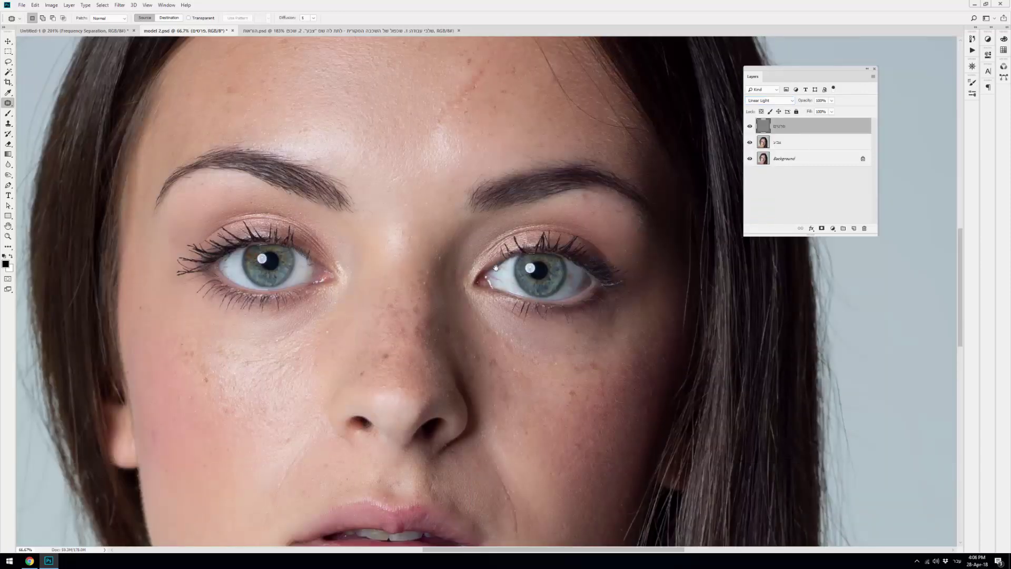
scroll(498, 264, up, 1)
scroll(498, 252, up, 1)
scroll(533, 248, up, 1)
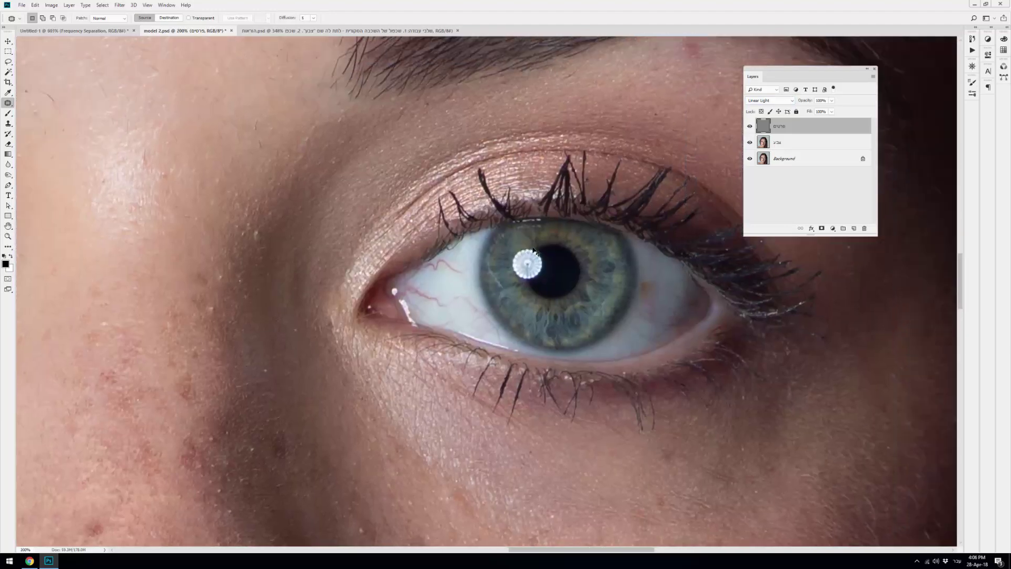
scroll(532, 247, down, 2)
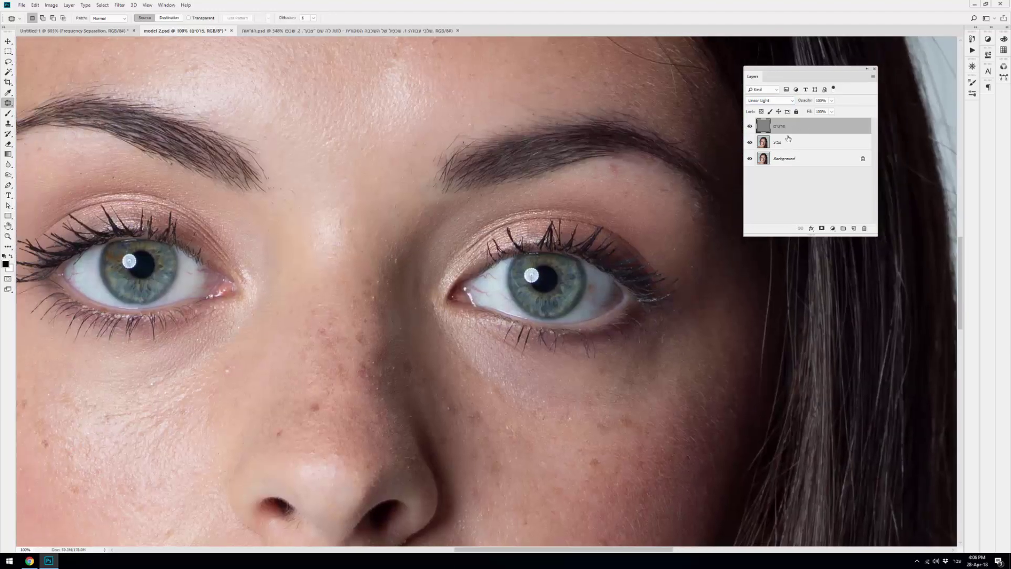
shift+click(789, 141)
Group the two frequency layers and mask Group 1 to the portrait's left half
key(ctrl+g)
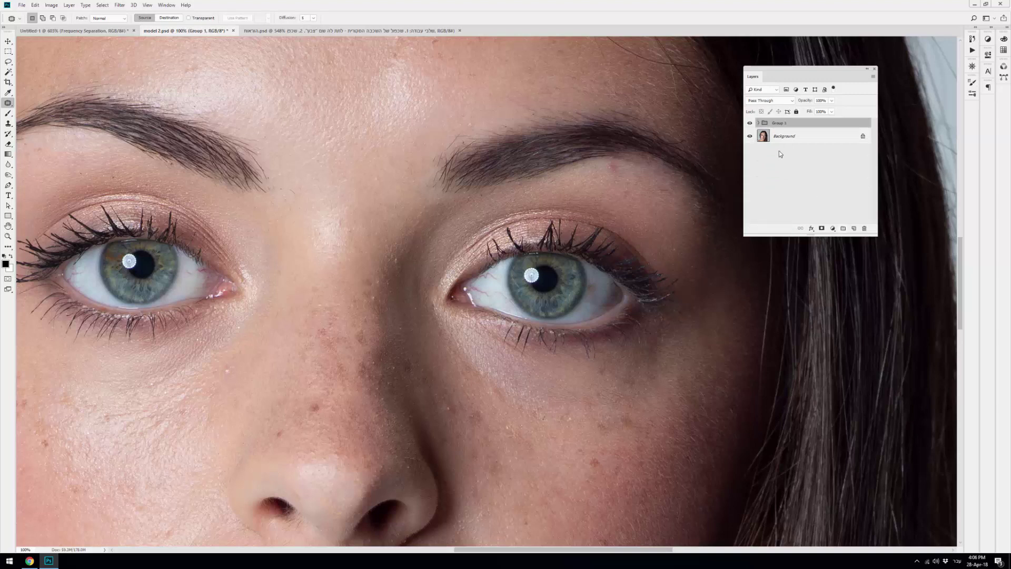
click(751, 123)
click(751, 136)
key(z)
key(ctrl+0)
alt+click(441, 240)
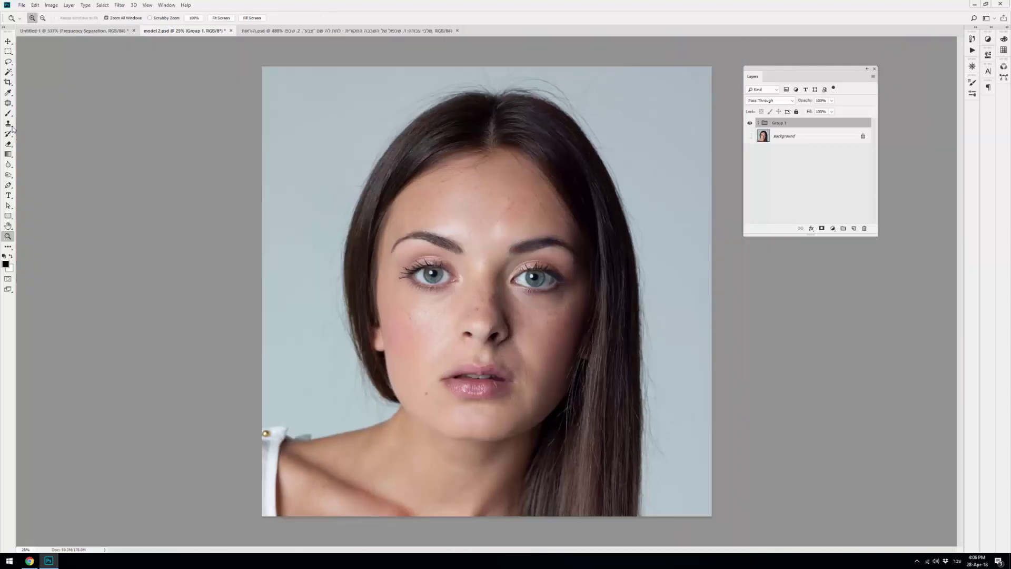
click(9, 52)
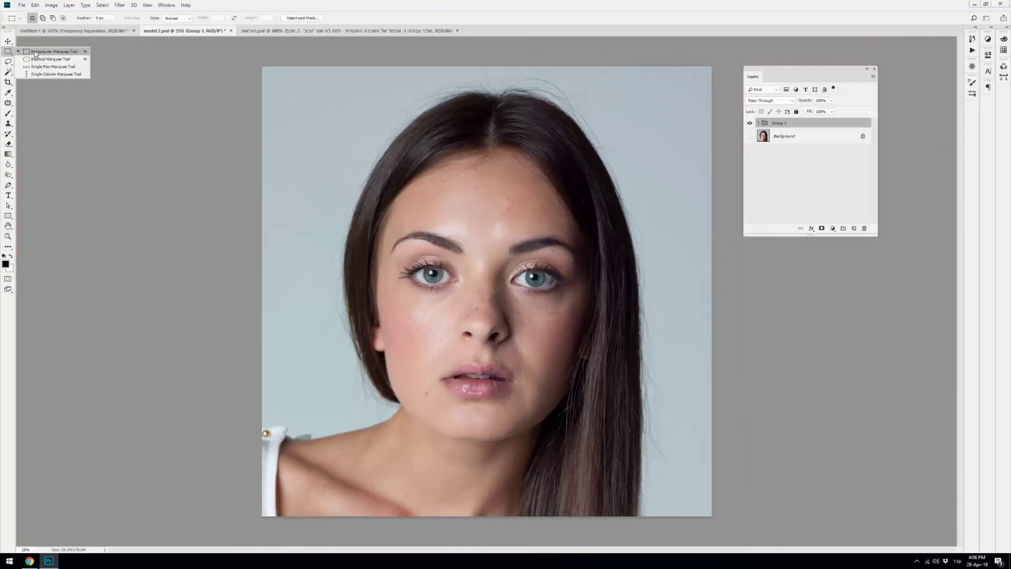
click(42, 52)
mouse_move(262, 66)
mouse_down()
mouse_move(398, 413)
mouse_move(484, 542)
mouse_up()
click(821, 228)
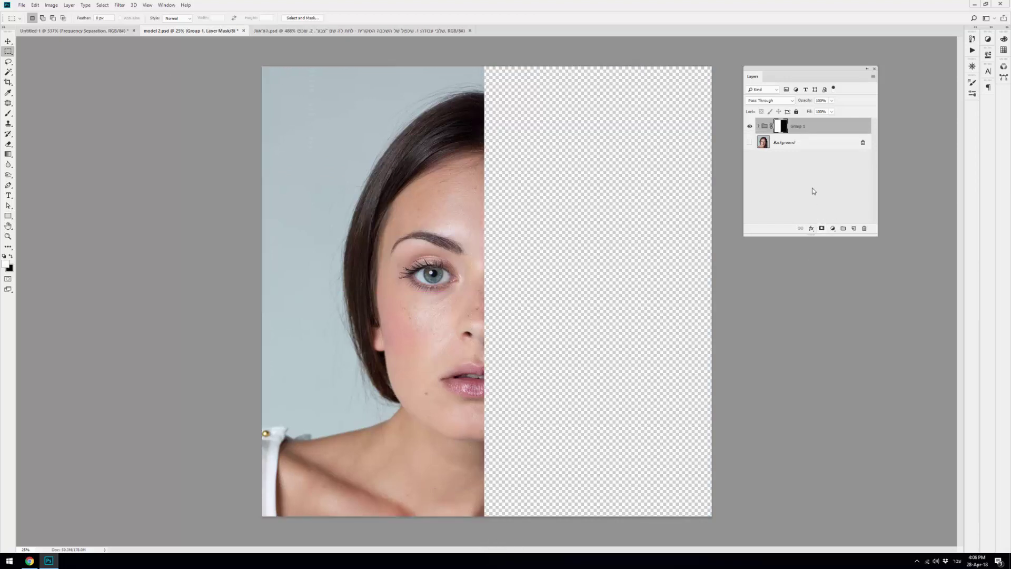
Compare the retouched eyes against the original background up close, then fit the portrait on screen
click(776, 143)
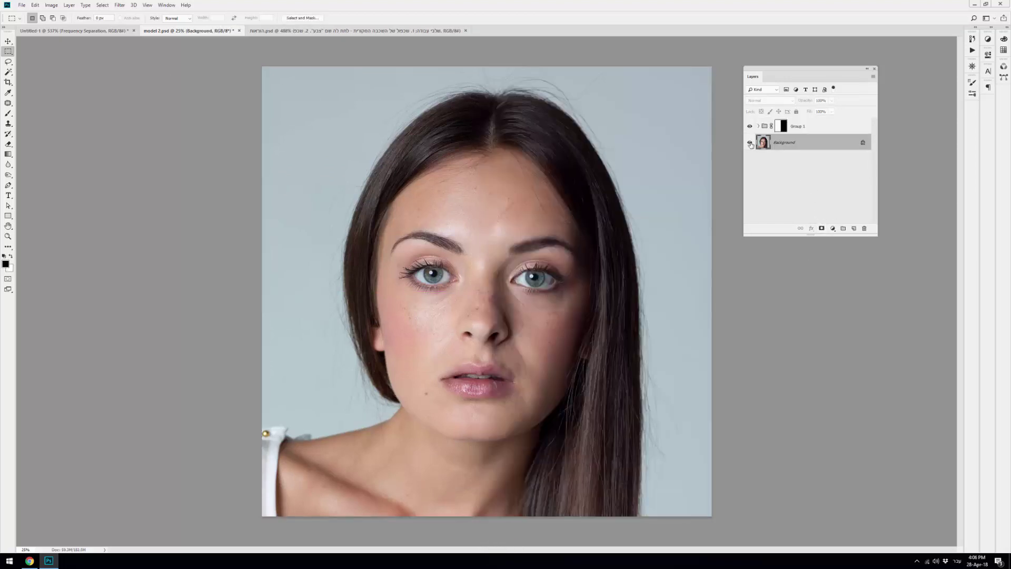
key(z)
click(470, 254)
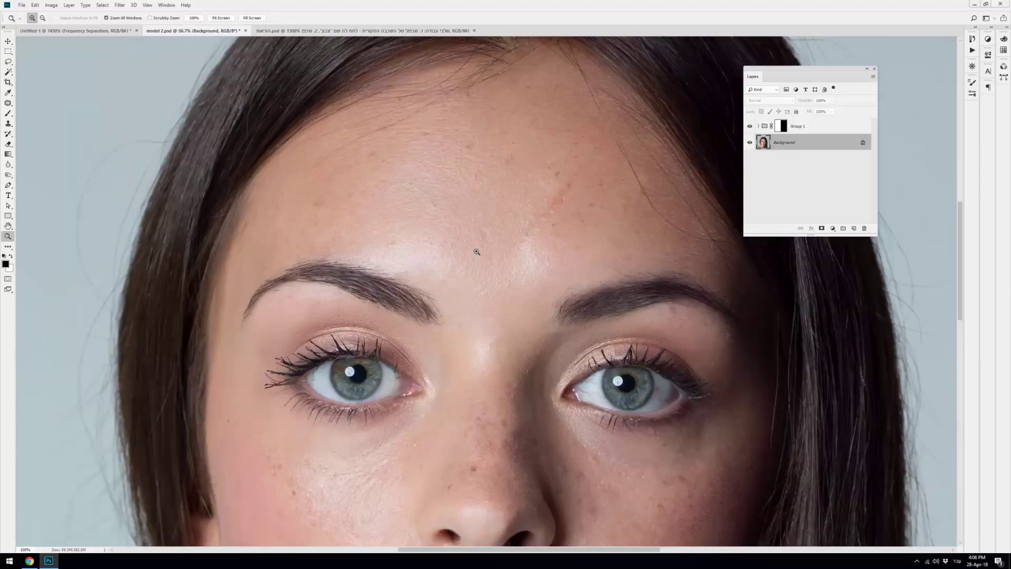
click(477, 252)
drag(529, 269, 522, 215)
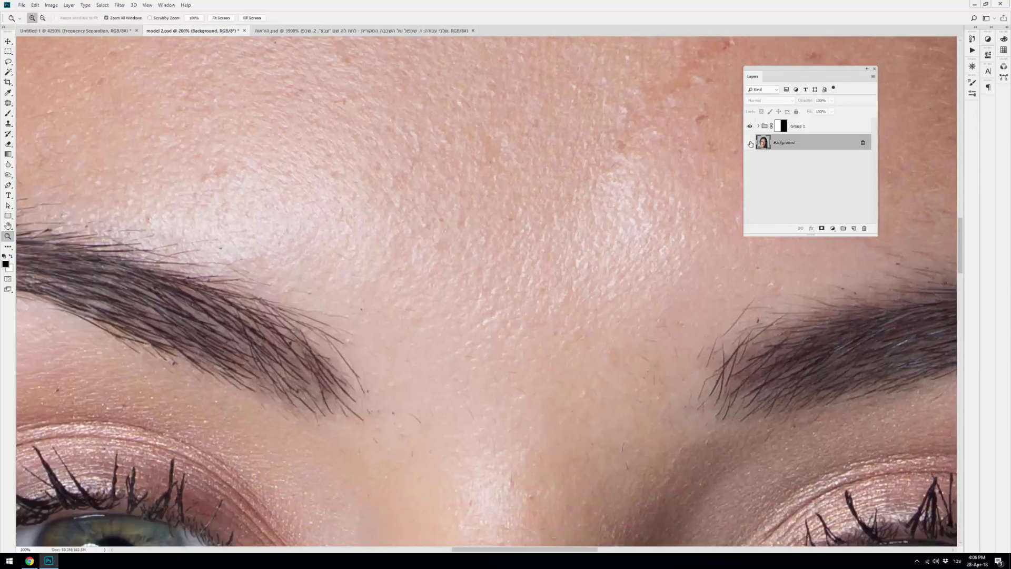
click(750, 142)
scroll(755, 150, down, 5)
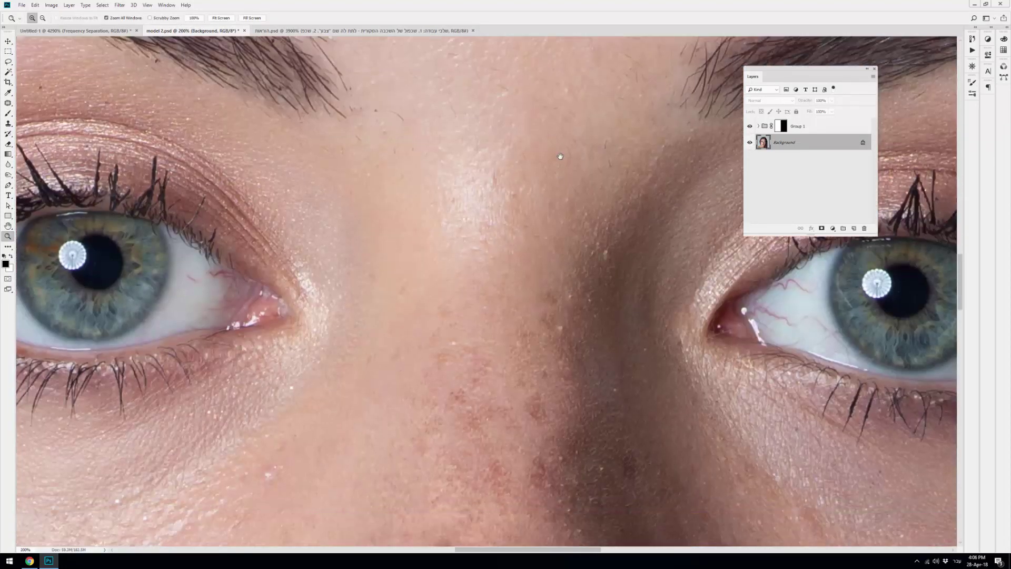
scroll(758, 154, down, 3)
click(750, 143)
click(750, 143)
scroll(571, 287, down, 1)
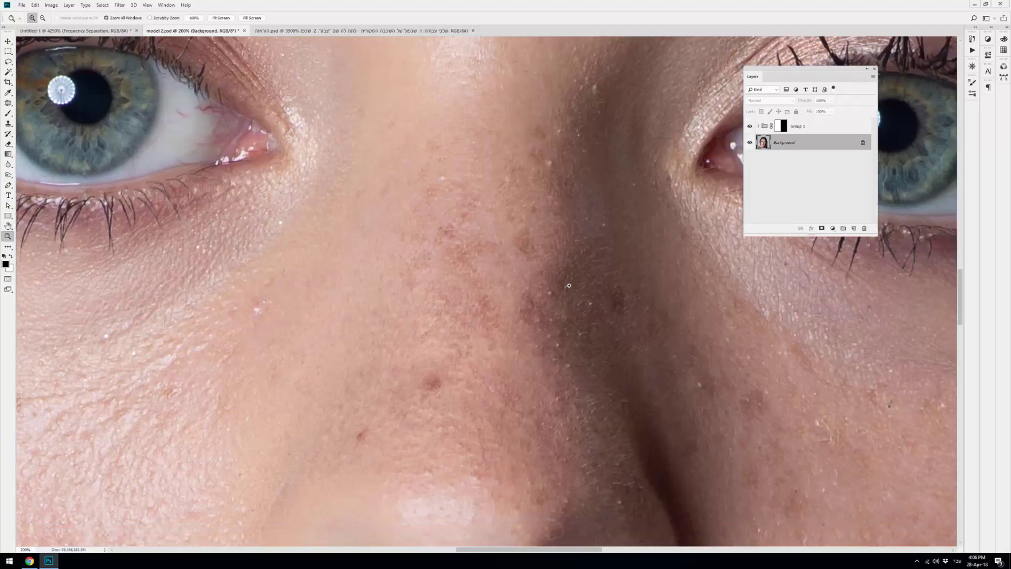
right_click(570, 287)
click(593, 290)
Delete Group 1's layer mask, expand the group, and toggle the detail and colour layers
click(789, 138)
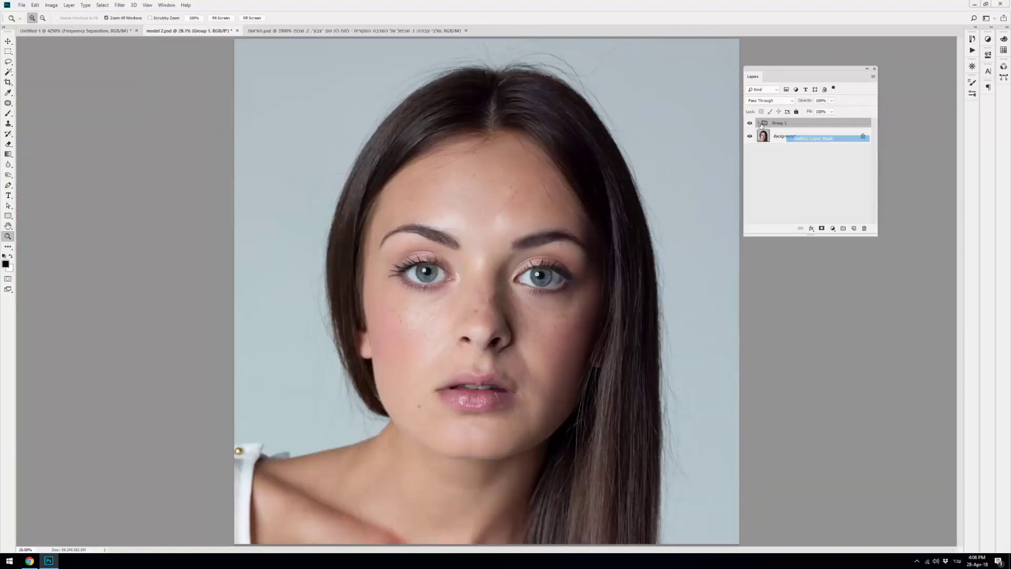
click(759, 123)
click(784, 141)
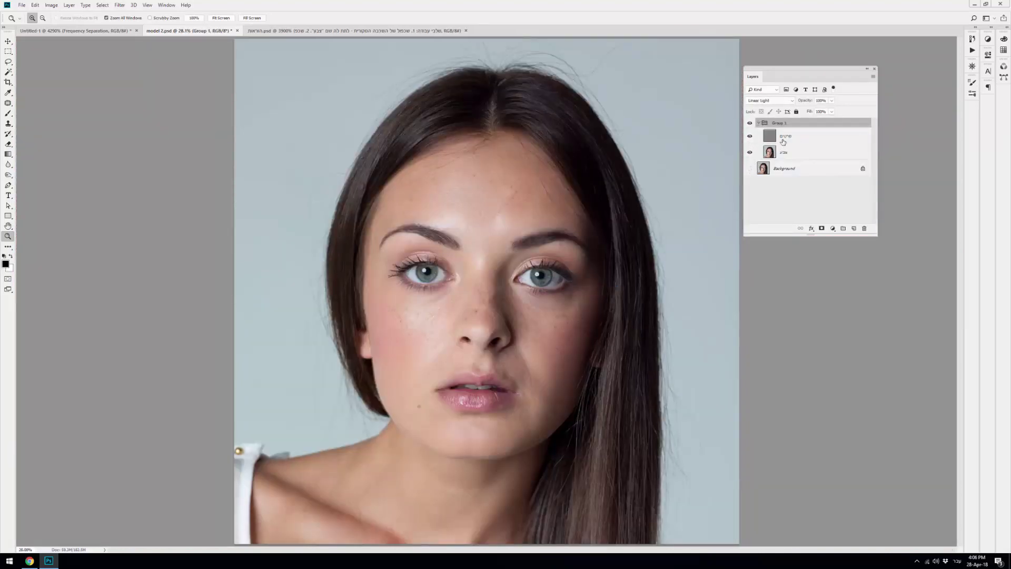
click(750, 136)
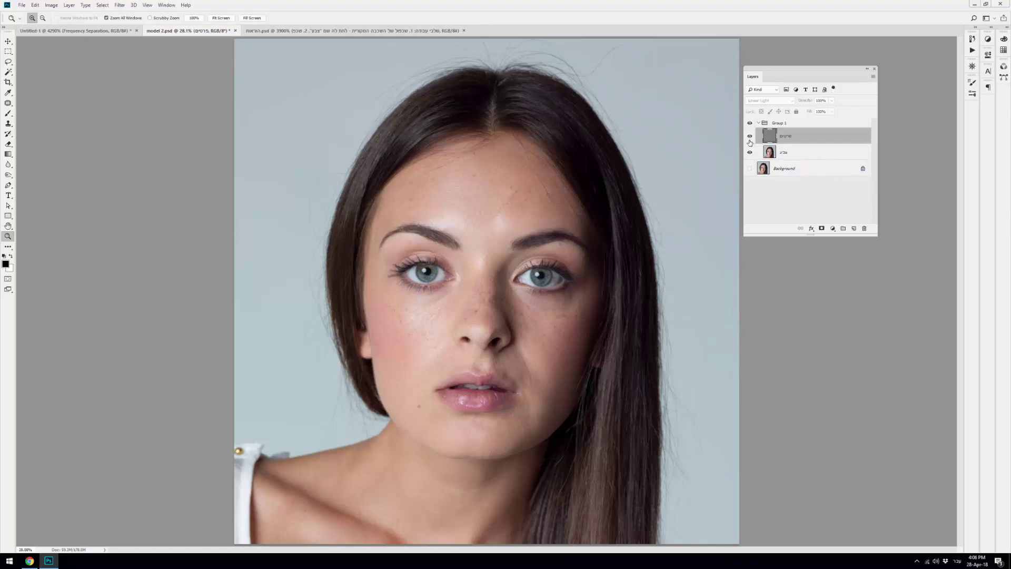
click(751, 153)
click(751, 153)
Zoom in on the eyes, hide פרטים, make צבע active, and pick the Patch tool
click(509, 210)
click(490, 263)
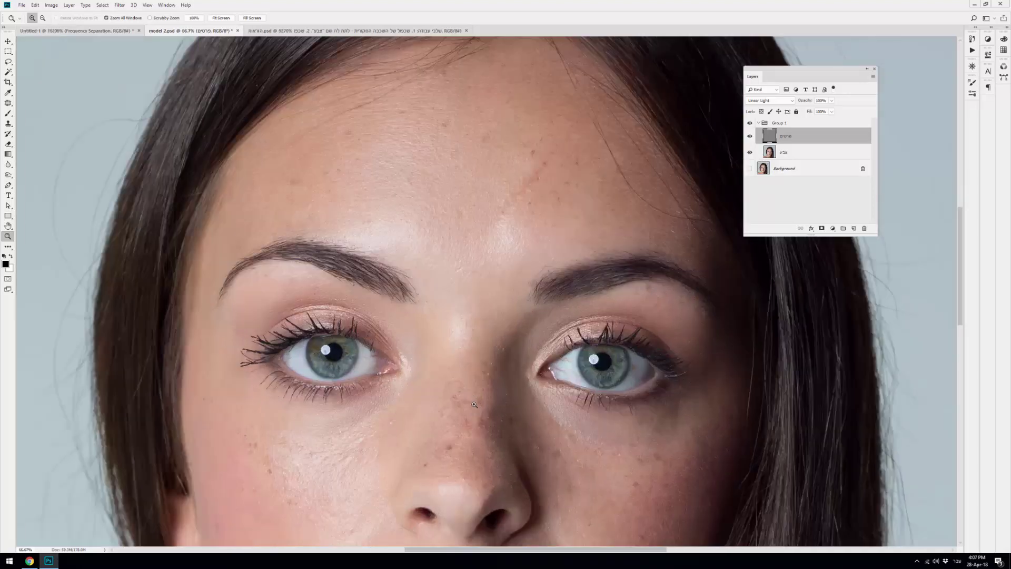
click(464, 327)
drag(459, 356, 463, 184)
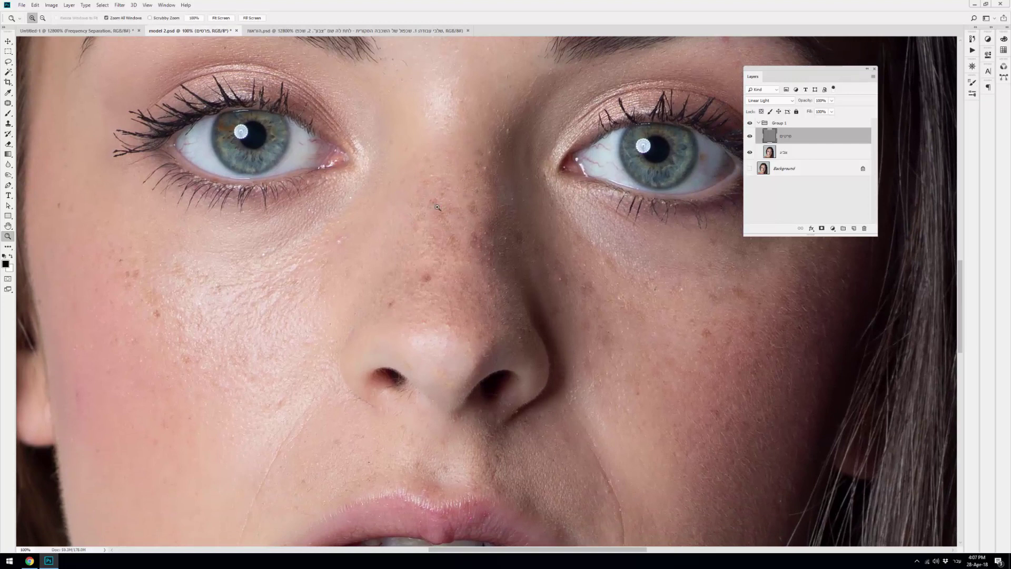
drag(438, 207, 460, 278)
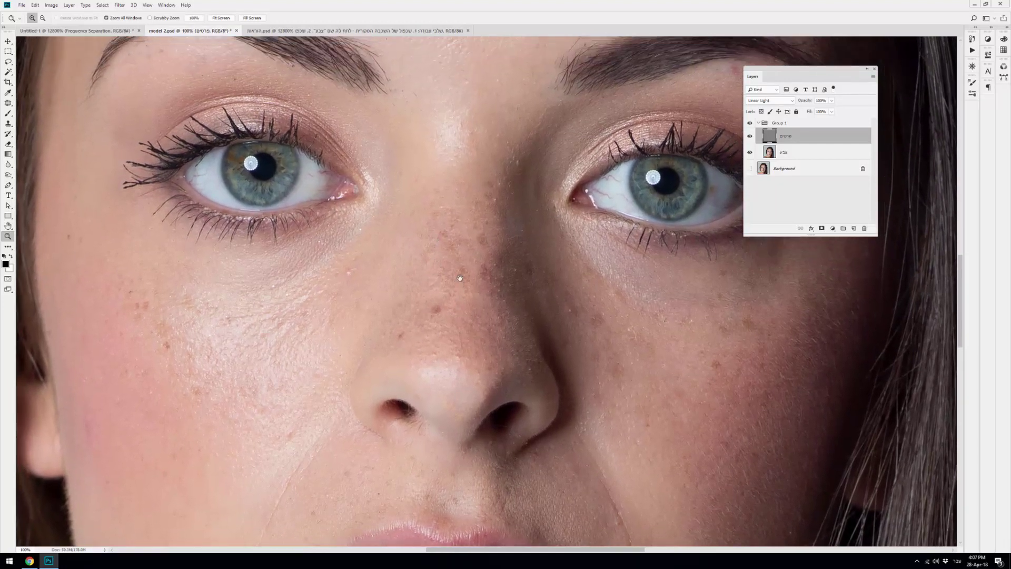
click(750, 136)
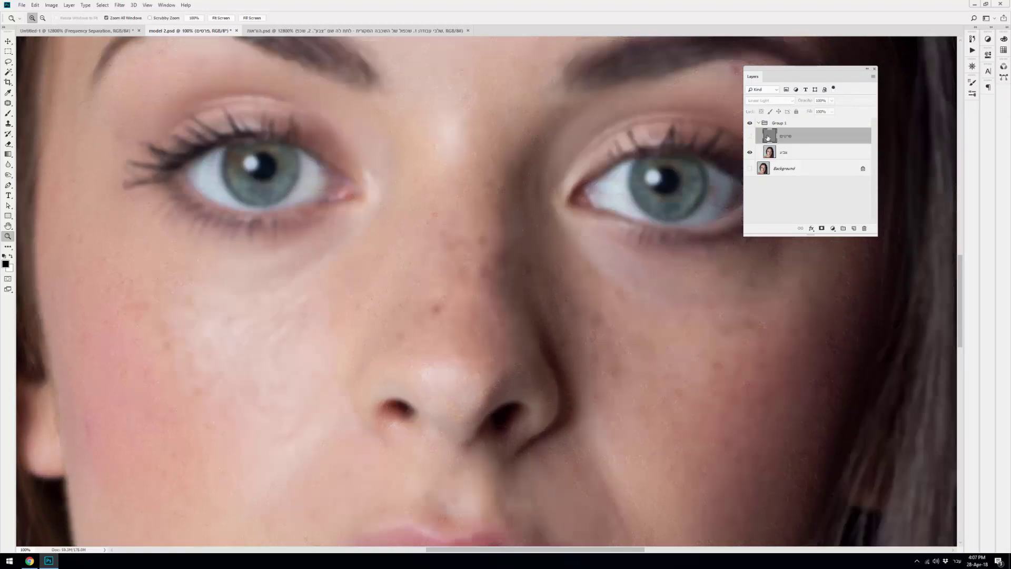
click(790, 153)
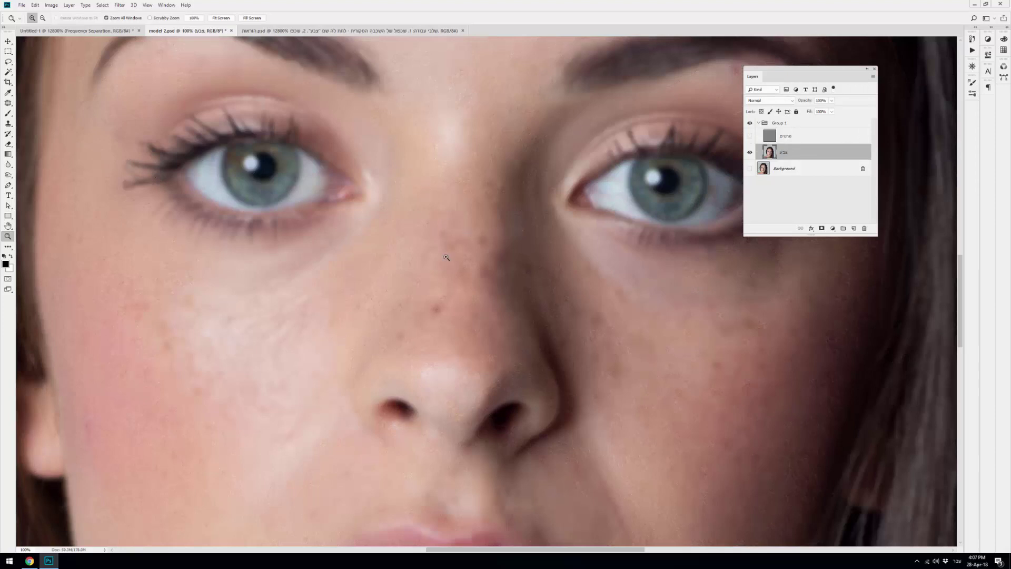
click(8, 103)
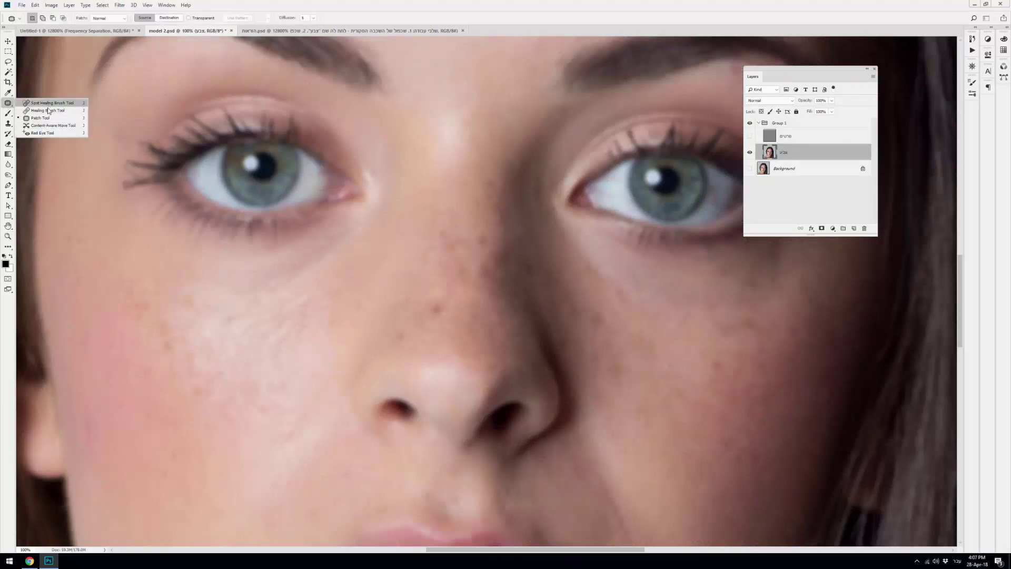
Lasso the upper nose with a 5 px feather and preview it in Quick Mask
click(10, 62)
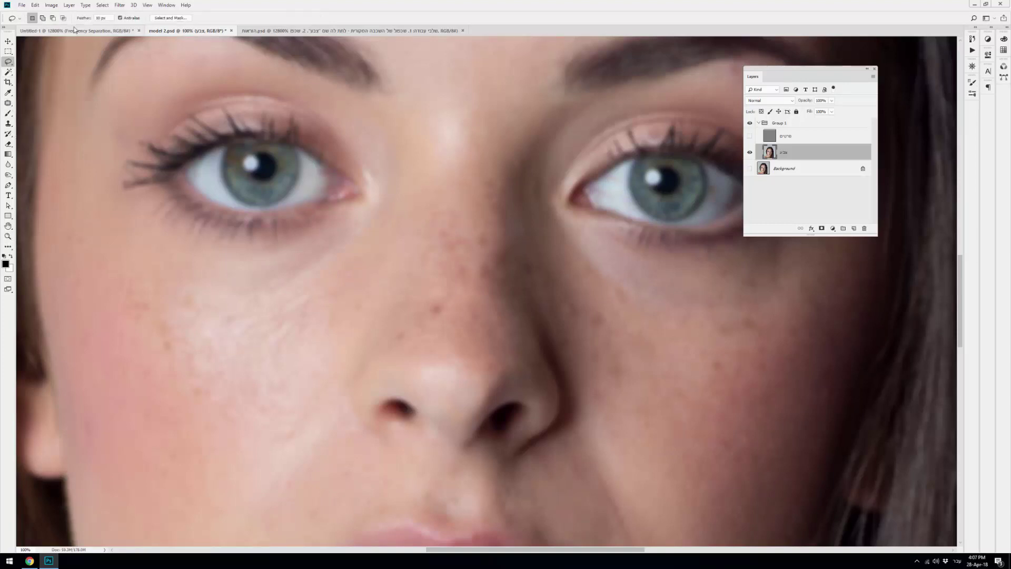
drag(106, 18, 95, 18)
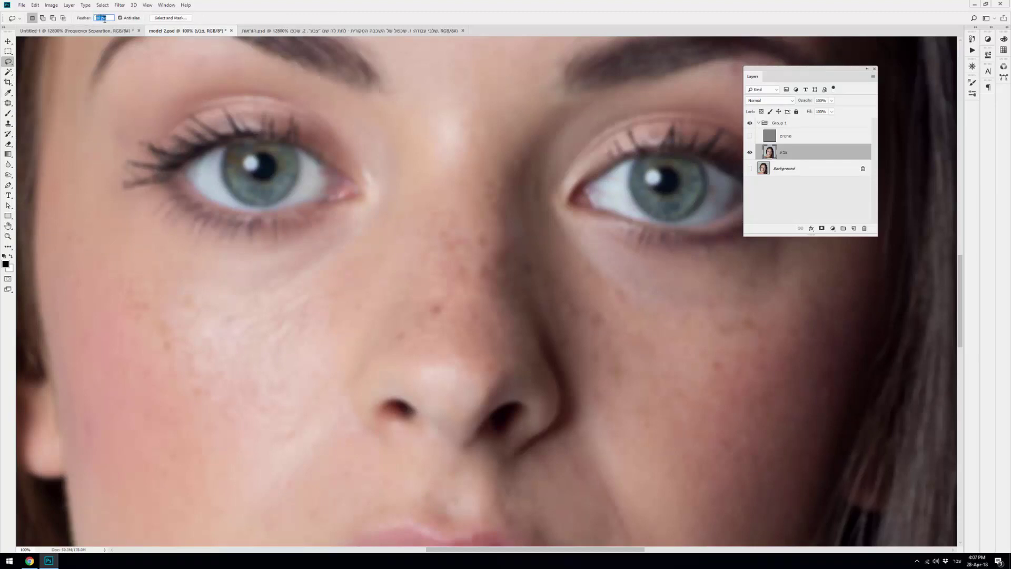
text(5)
mouse_move(423, 193)
mouse_down()
mouse_move(474, 174)
mouse_move(428, 184)
mouse_up()
click(8, 281)
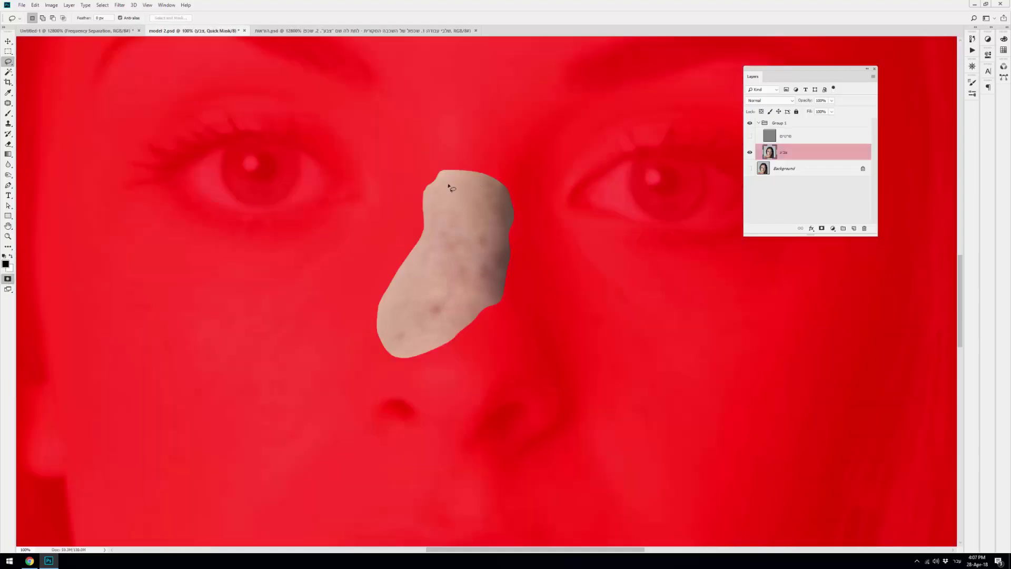
click(8, 279)
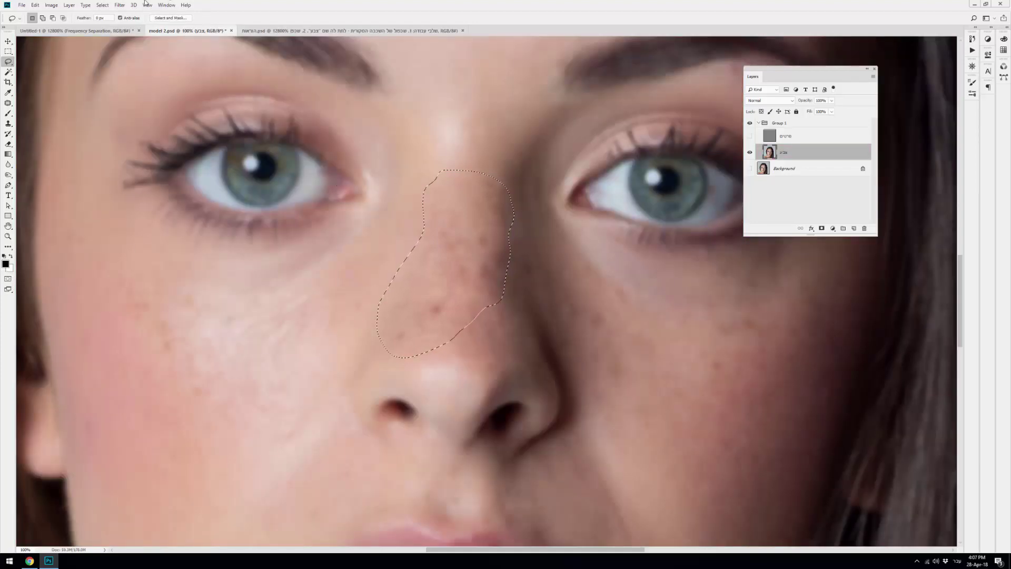
Redo the upper-nose lasso selection with a 10 px feather and check it in Quick Mask
click(103, 5)
click(110, 21)
click(83, 20)
text(10)
mouse_move(422, 196)
mouse_down()
mouse_move(453, 341)
mouse_move(428, 194)
mouse_up()
key(q)
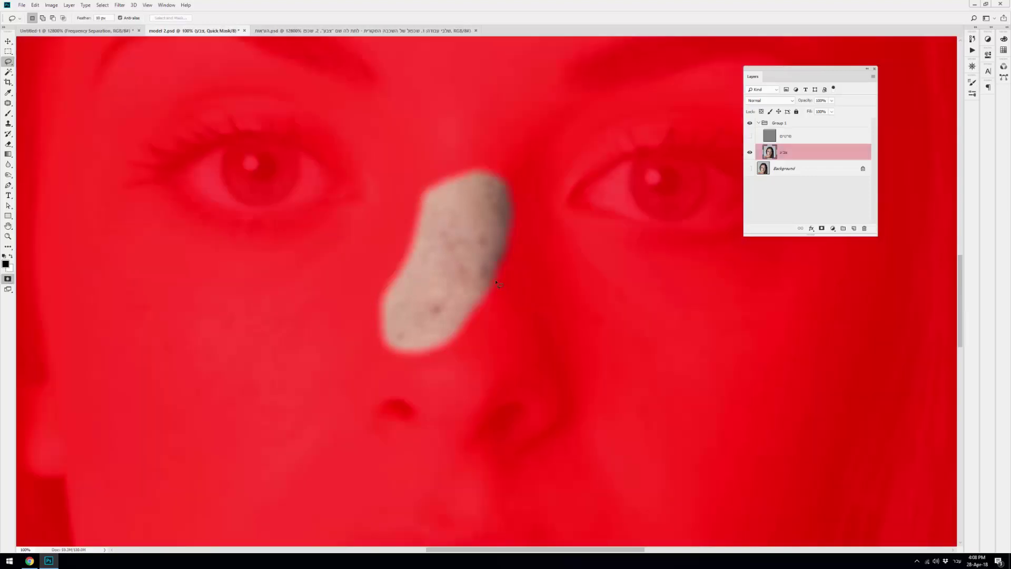
click(8, 279)
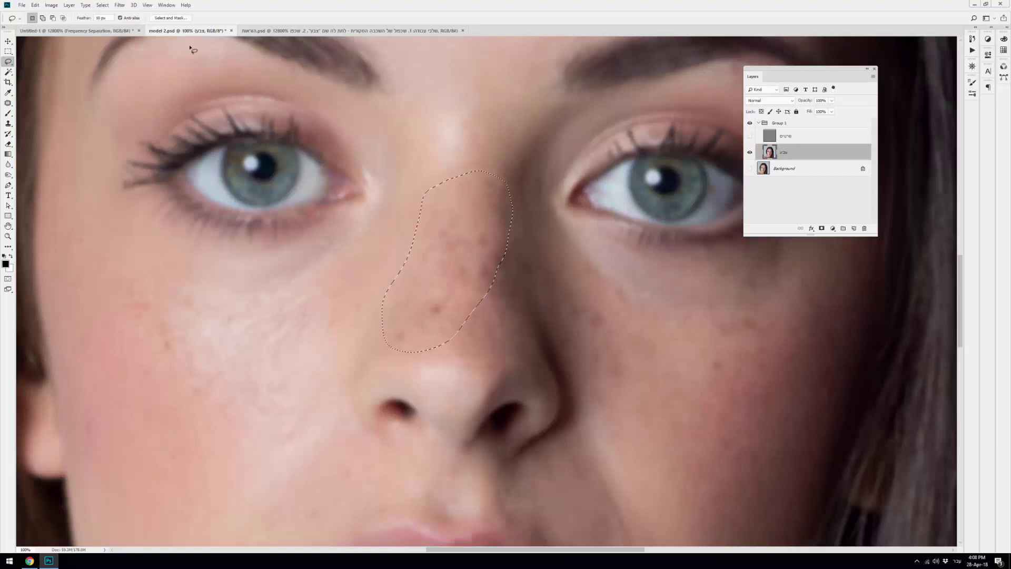
Apply a Gaussian Blur to the צבע colour layer inside the feathered nose selection
click(120, 5)
mouse_move(162, 94)
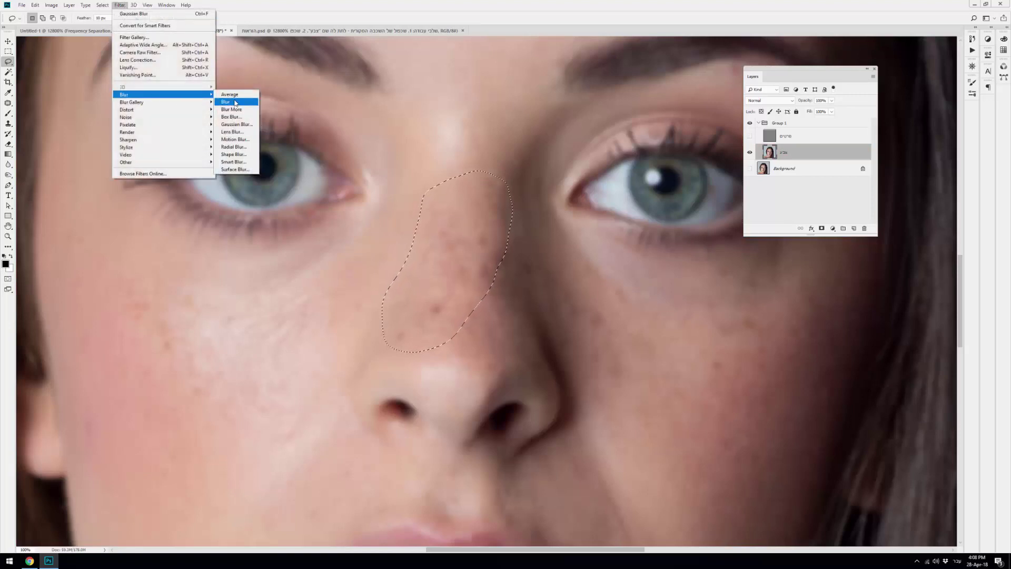
click(235, 126)
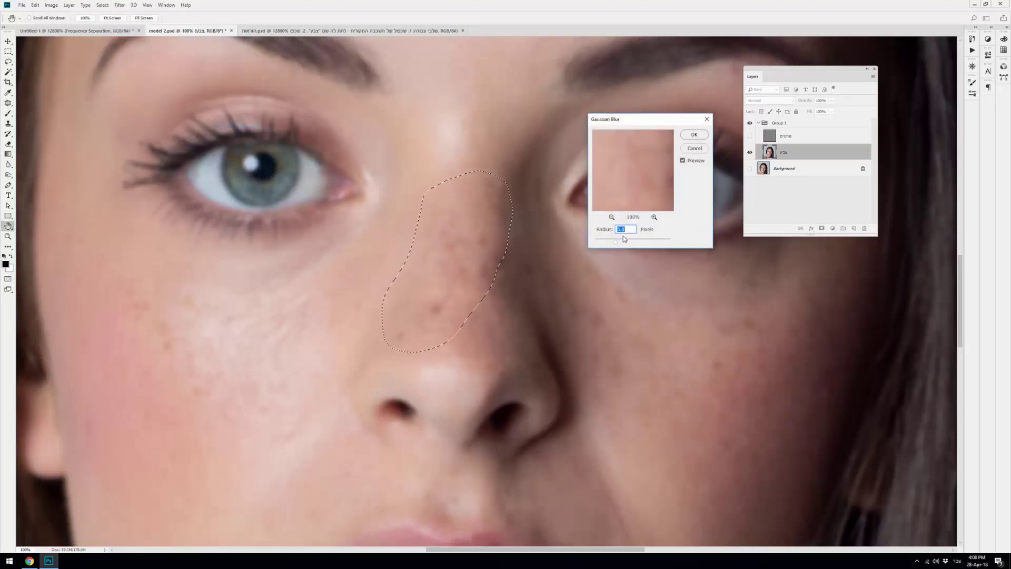
click(704, 135)
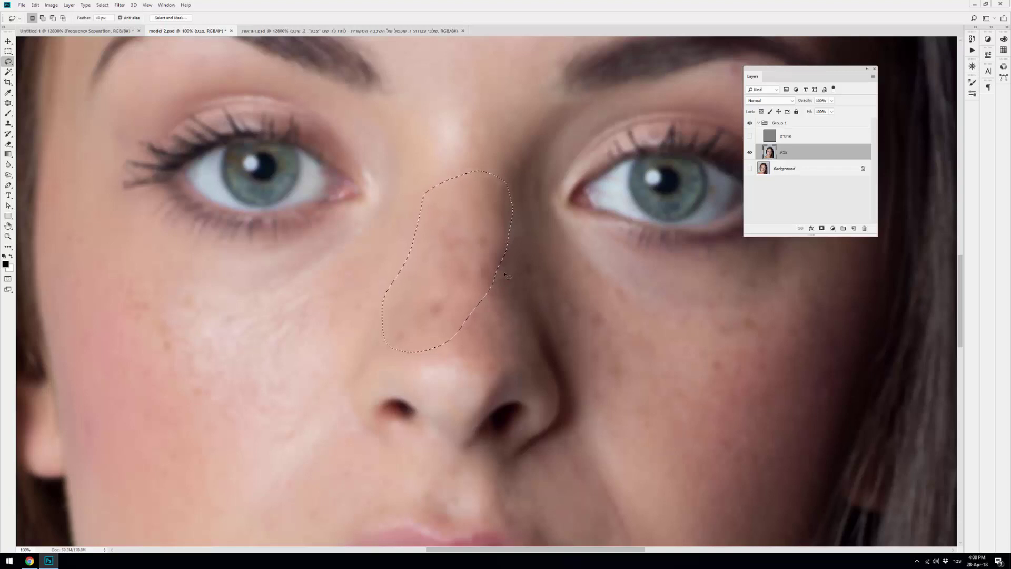
click(35, 5)
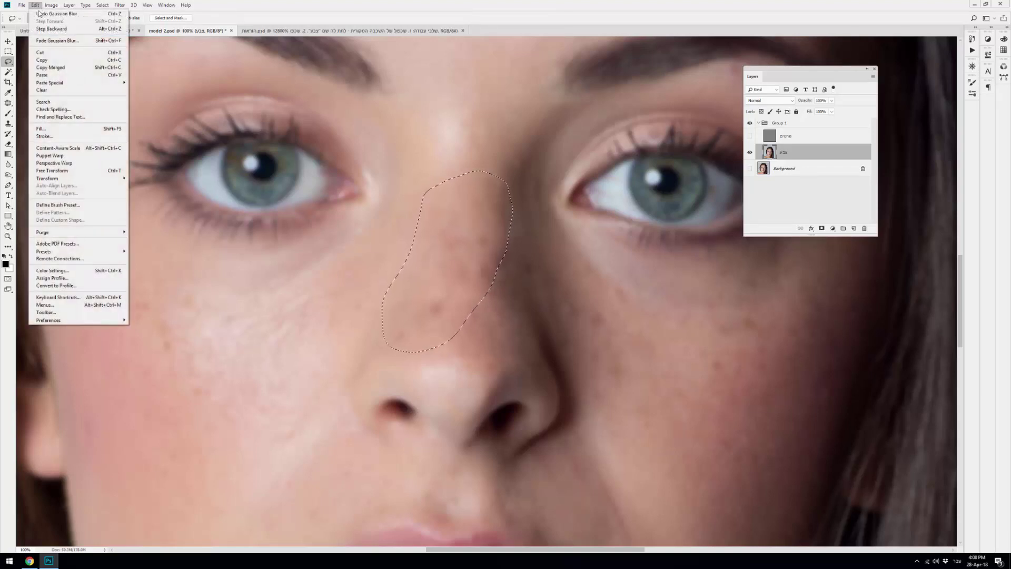
click(70, 298)
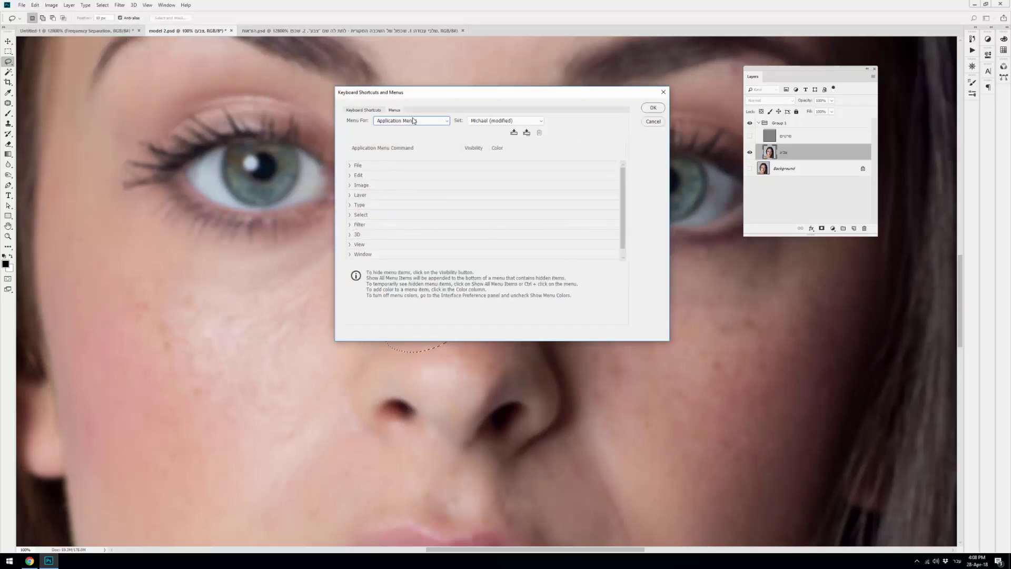
click(416, 121)
click(398, 122)
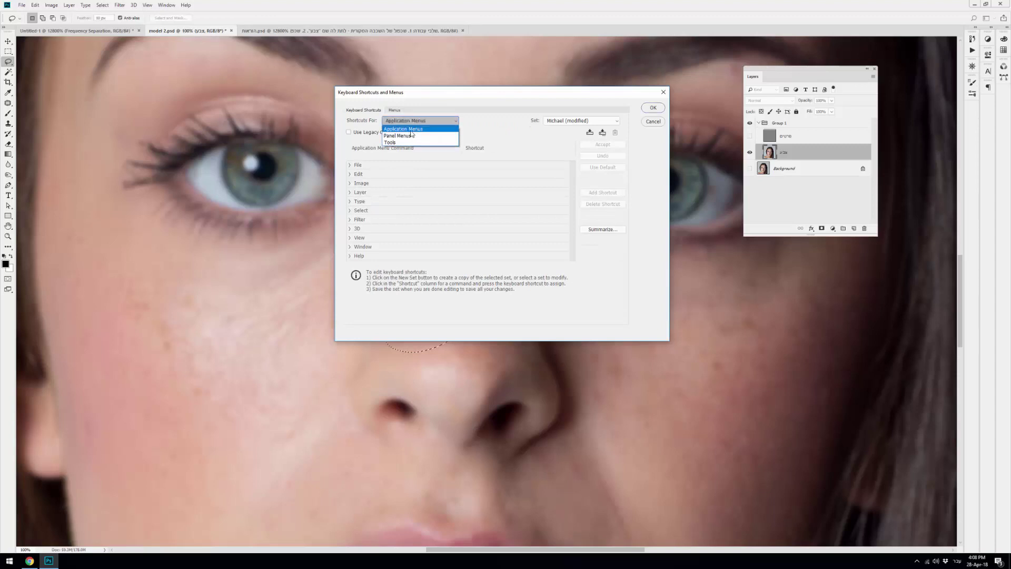
click(361, 222)
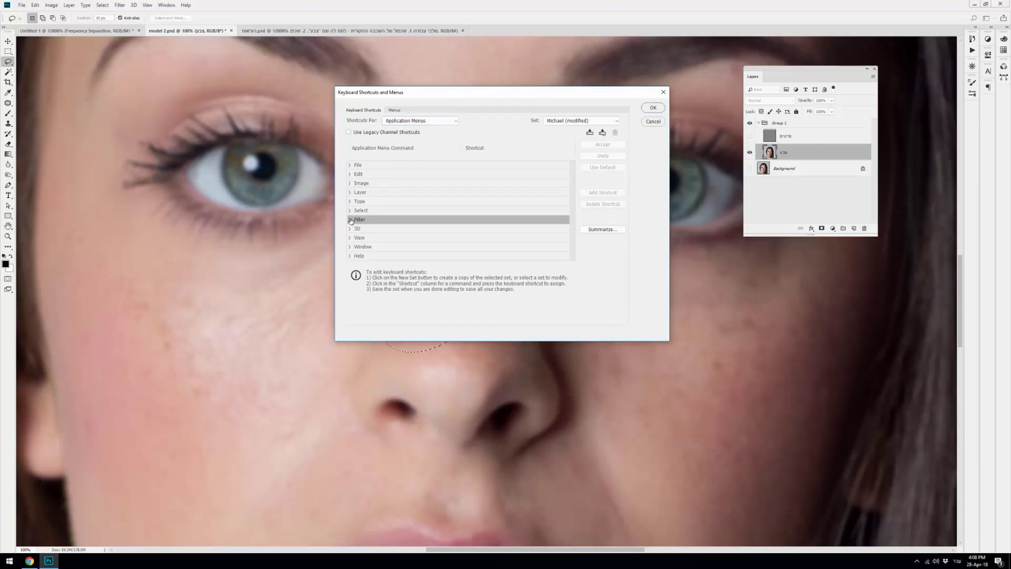
click(476, 228)
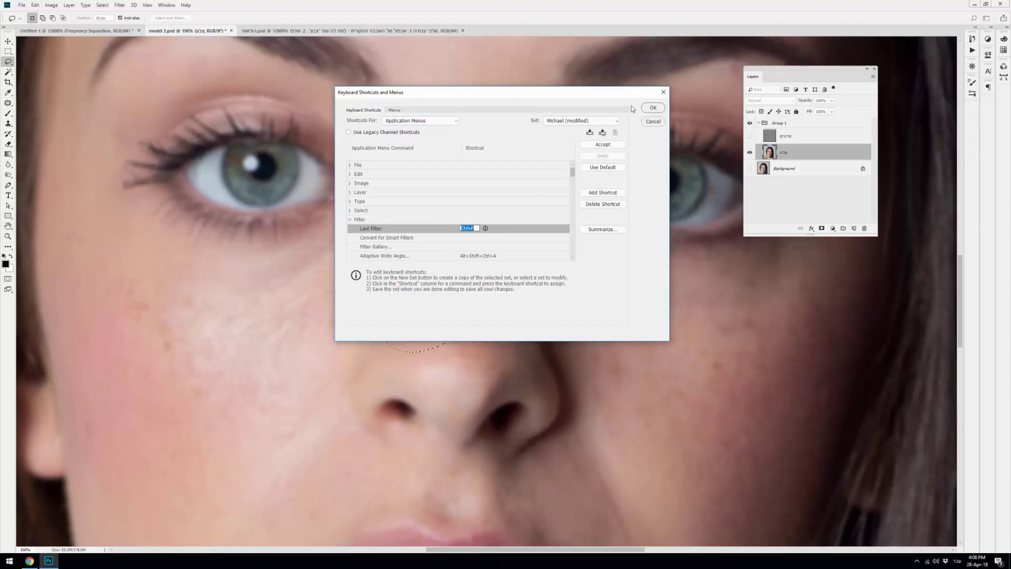
click(655, 123)
click(654, 123)
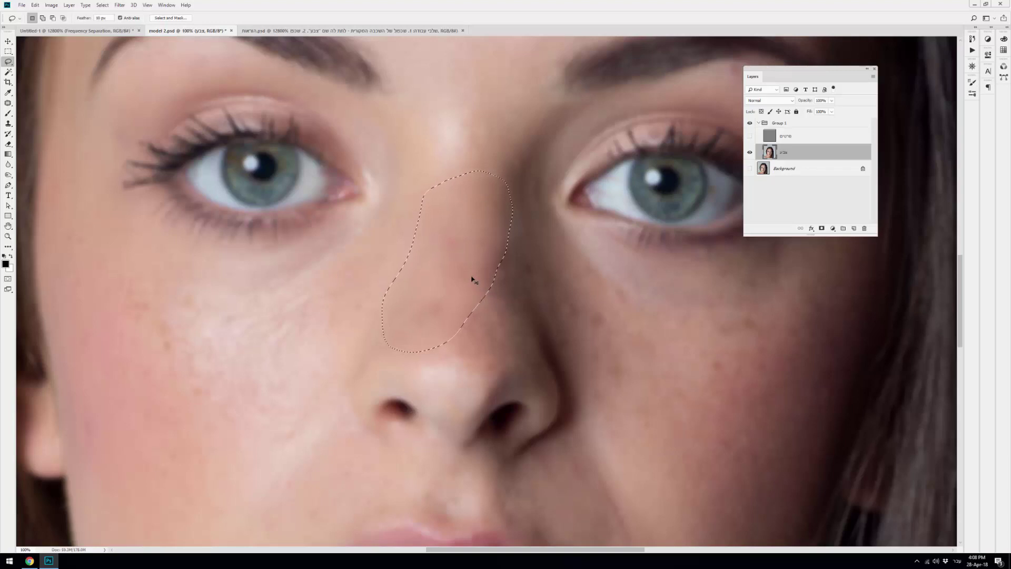
Lasso patches around the upper nose, nose tip and right nostril on the צבע layer
click(421, 308)
scroll(466, 251, down, 2)
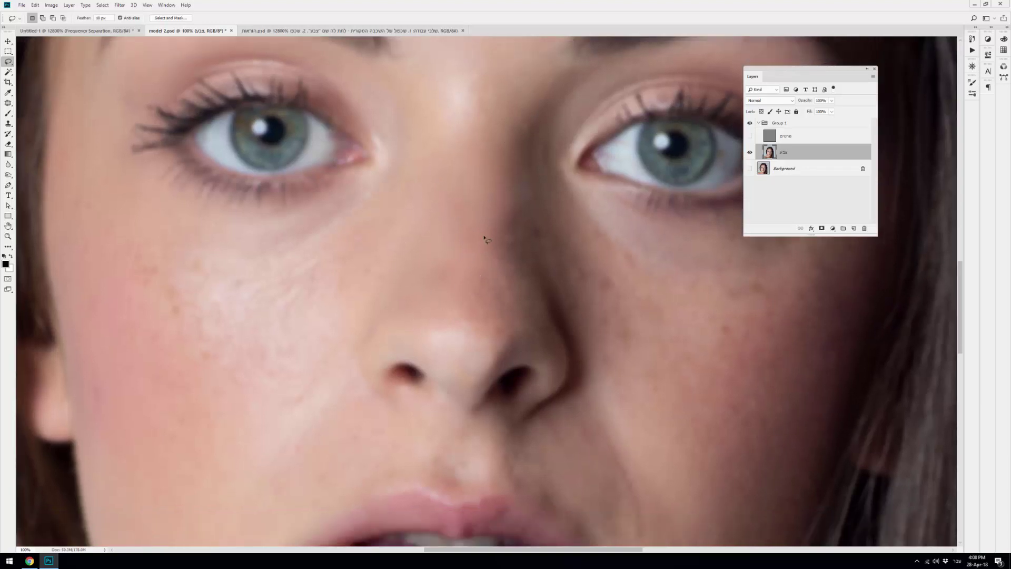
drag(483, 231, 531, 216)
mouse_move(436, 315)
mouse_down()
mouse_move(421, 343)
mouse_move(462, 315)
mouse_up()
drag(408, 298, 437, 303)
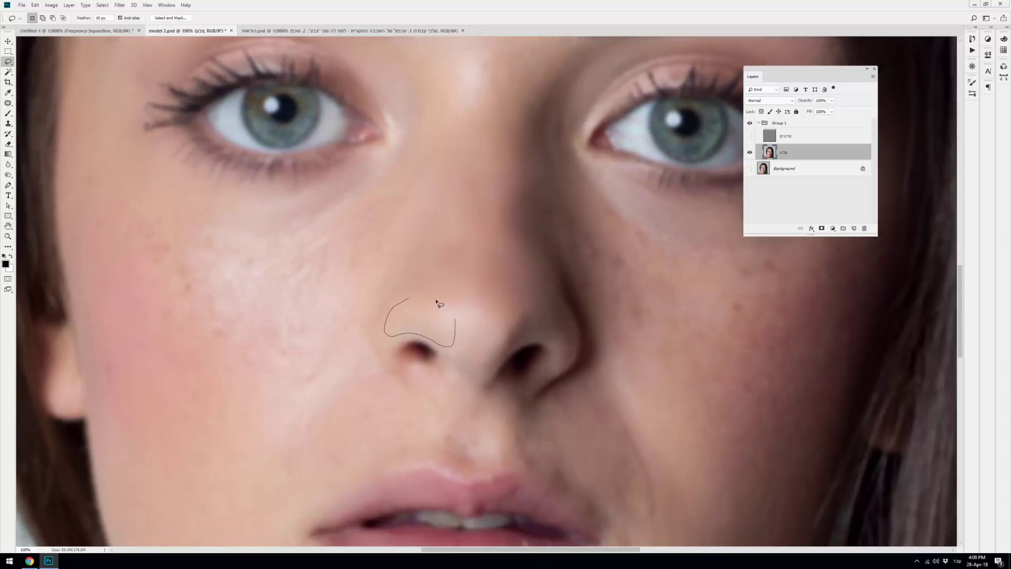
mouse_move(511, 301)
mouse_down()
mouse_move(554, 328)
mouse_move(544, 311)
mouse_up()
click(534, 352)
scroll(532, 352, up, 5)
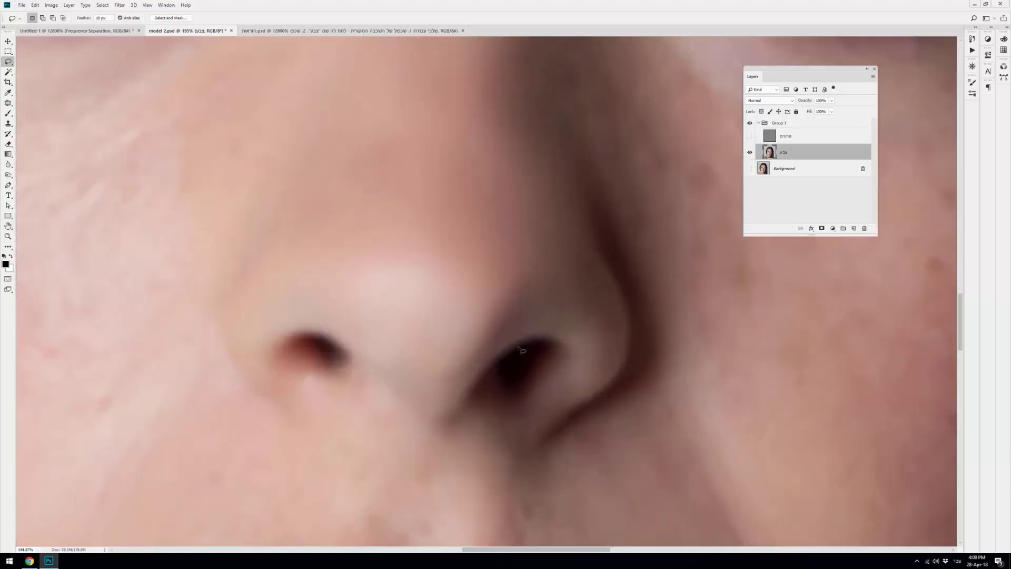
Select and smooth skin patches beside the nose bridge, then deselect
drag(379, 350, 496, 368)
scroll(470, 315, down, 3)
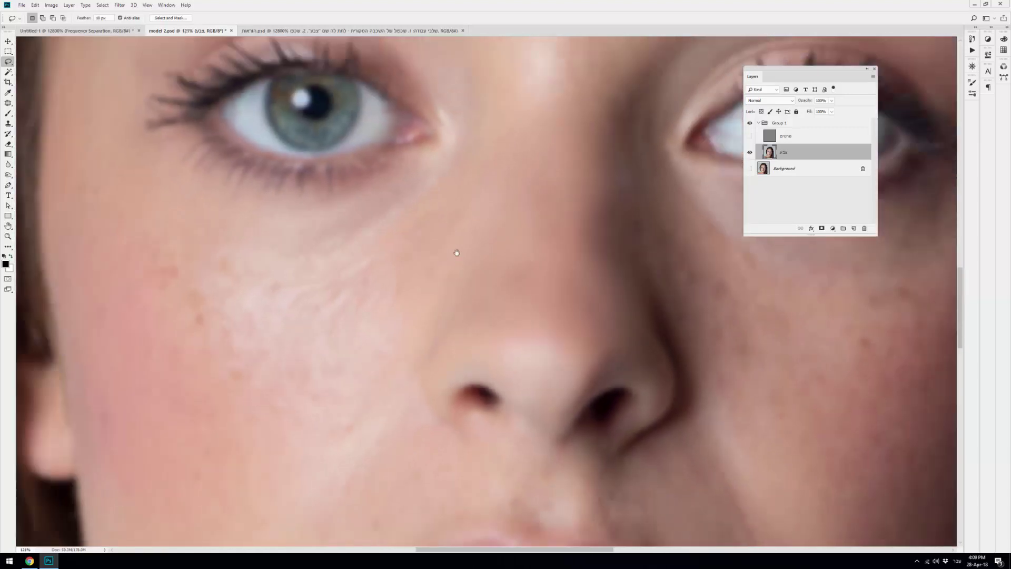
mouse_move(490, 258)
mouse_down()
mouse_move(531, 188)
mouse_move(522, 211)
mouse_up()
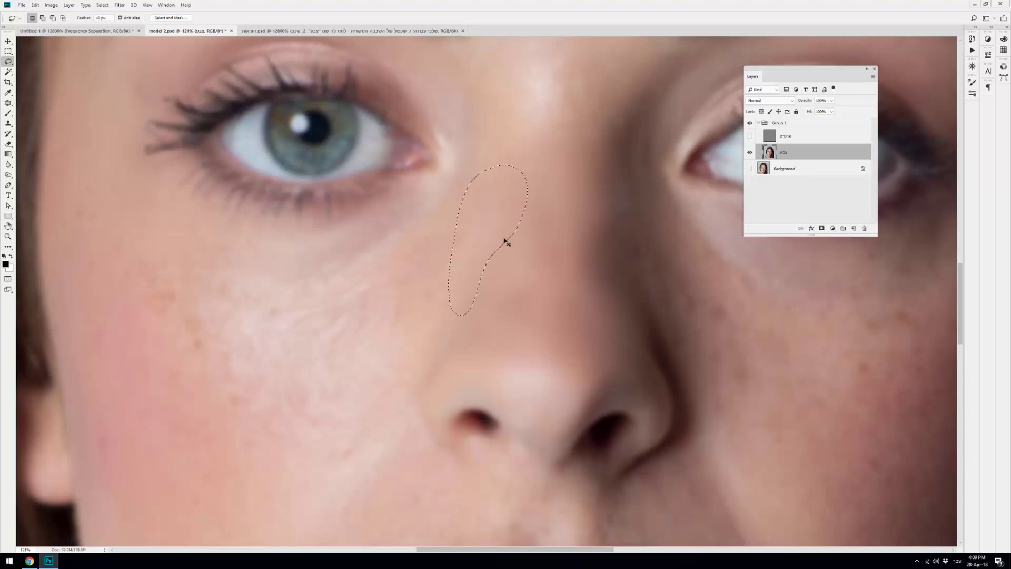
click(466, 224)
mouse_move(452, 213)
mouse_down()
mouse_move(388, 309)
mouse_move(494, 230)
mouse_move(479, 214)
mouse_move(569, 226)
mouse_up()
scroll(586, 237, right, 3)
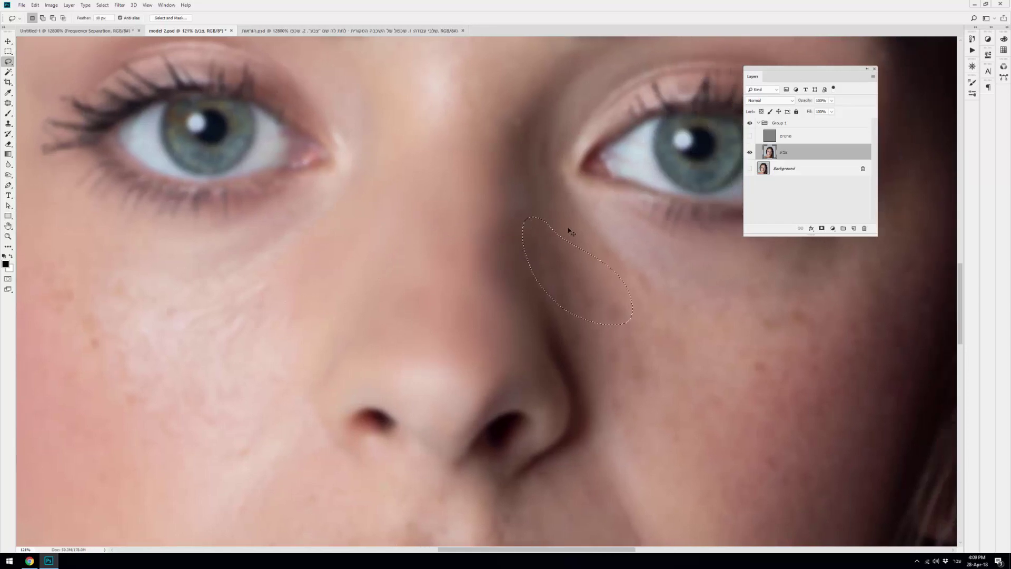
key(ctrl+d)
scroll(564, 226, up, 1)
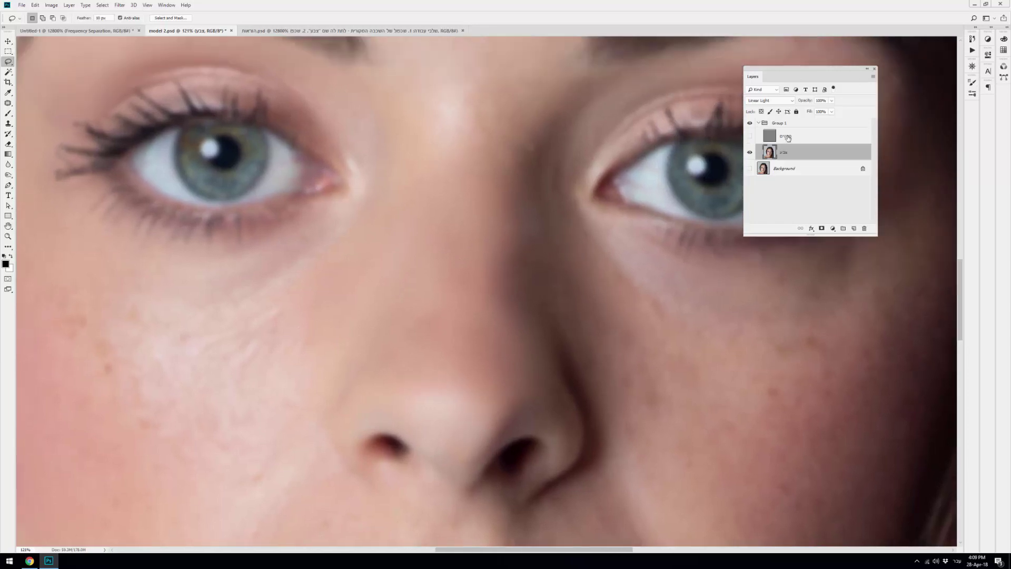
Show the פרטים detail layer and toggle the retouch group off and on to compare
click(790, 137)
click(751, 136)
scroll(504, 282, down, 2)
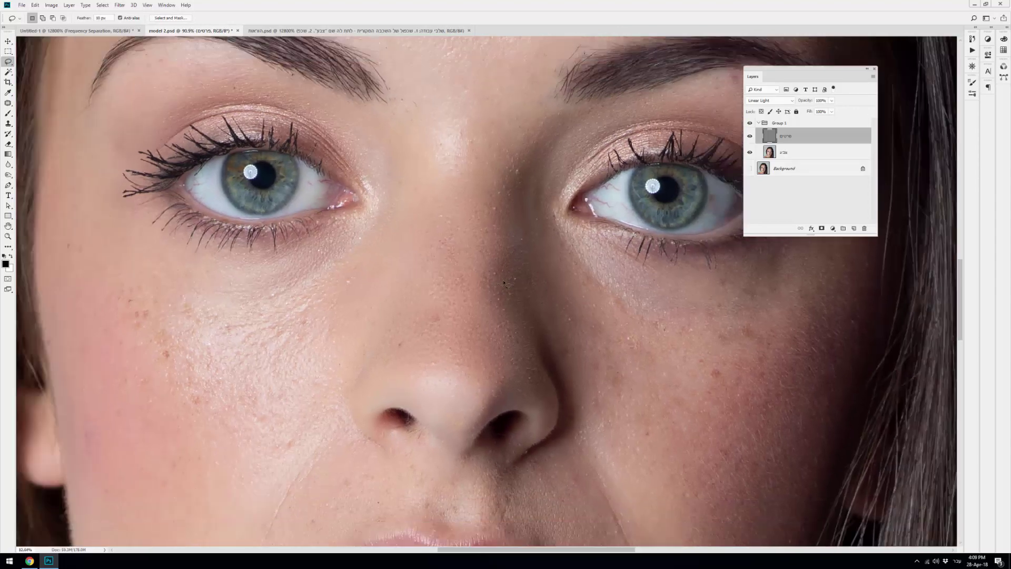
scroll(498, 268, down, 1)
scroll(495, 260, down, 1)
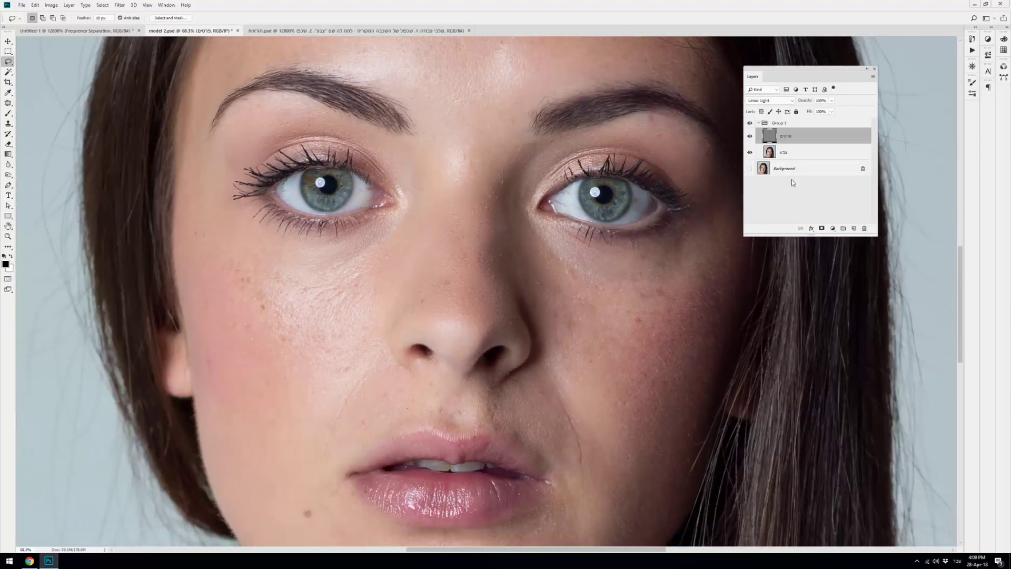
click(758, 125)
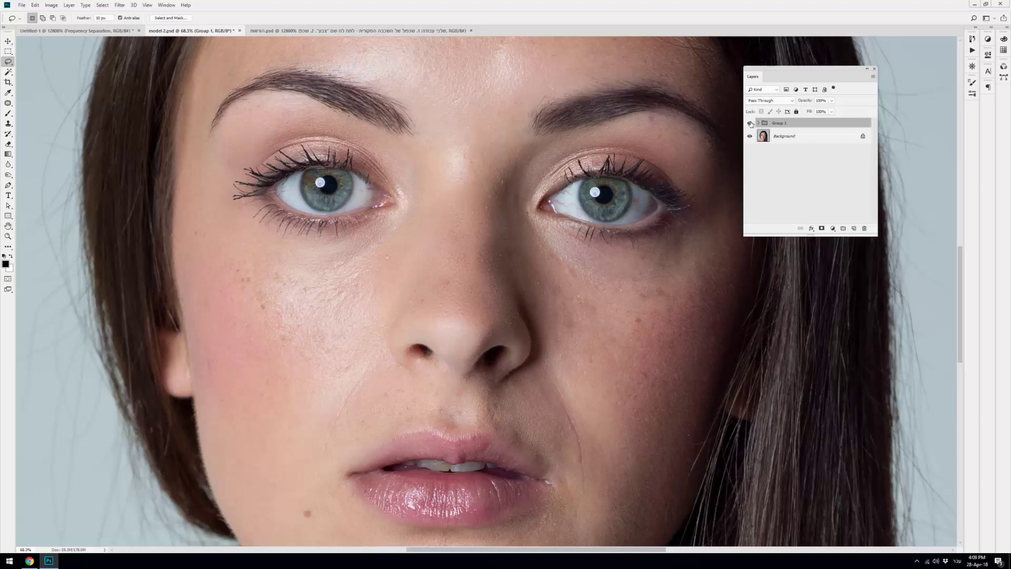
click(750, 123)
click(750, 123)
Select the skin-detail layer and zoom in on the nose, then back out to the face
click(750, 136)
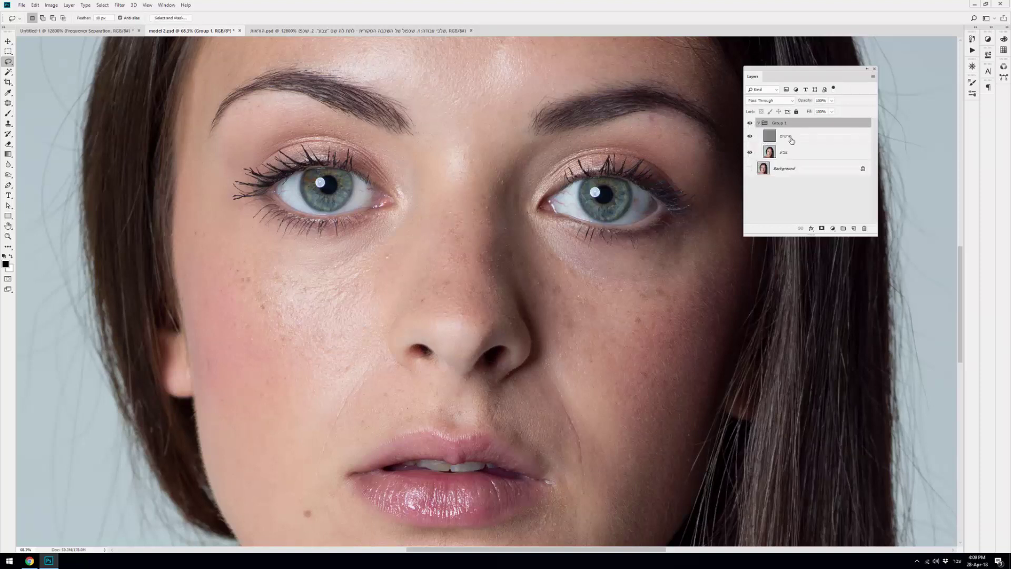
click(792, 138)
key(z)
double_click(474, 251)
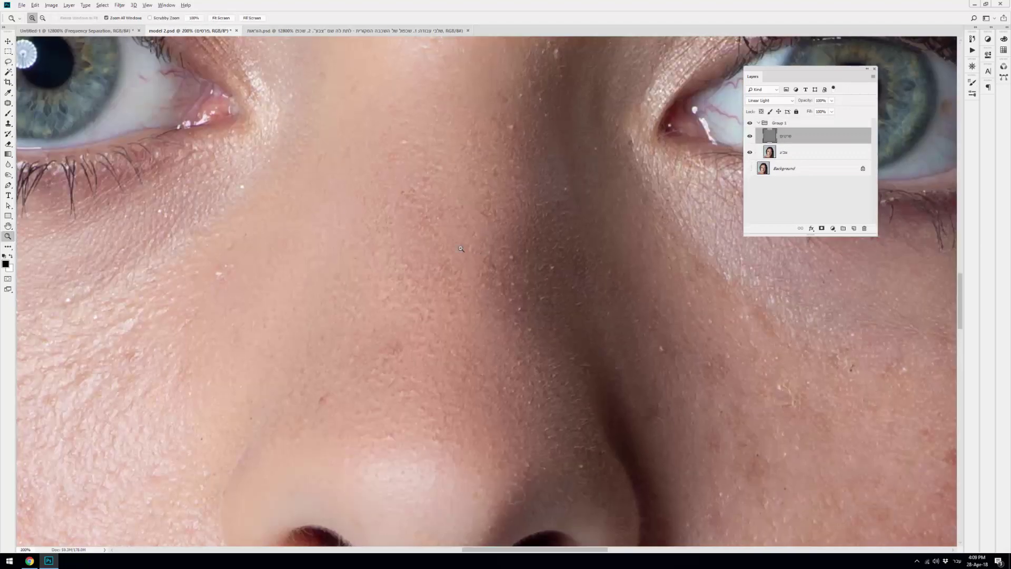
alt+click(461, 250)
alt+click(462, 250)
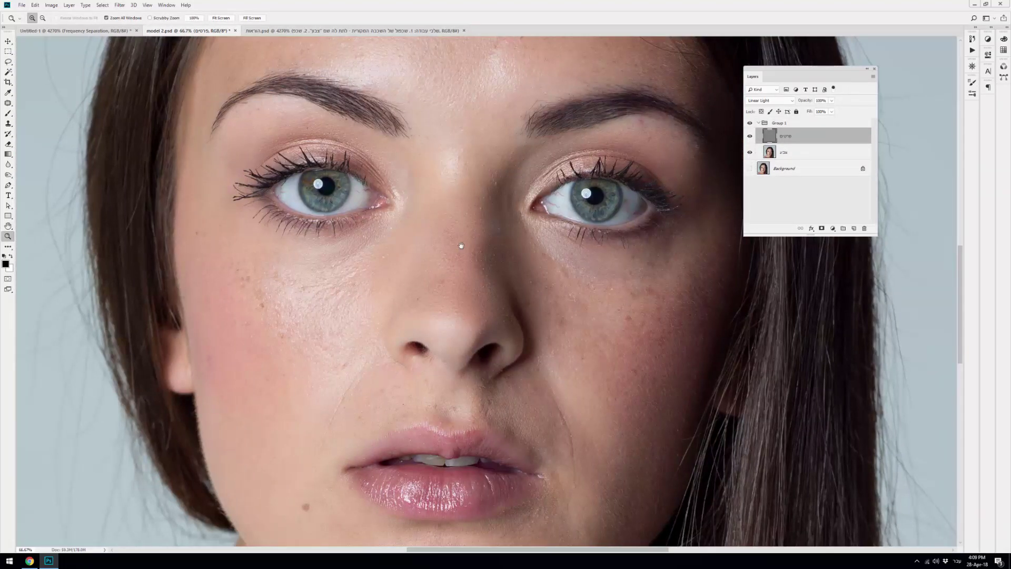
drag(461, 245, 459, 252)
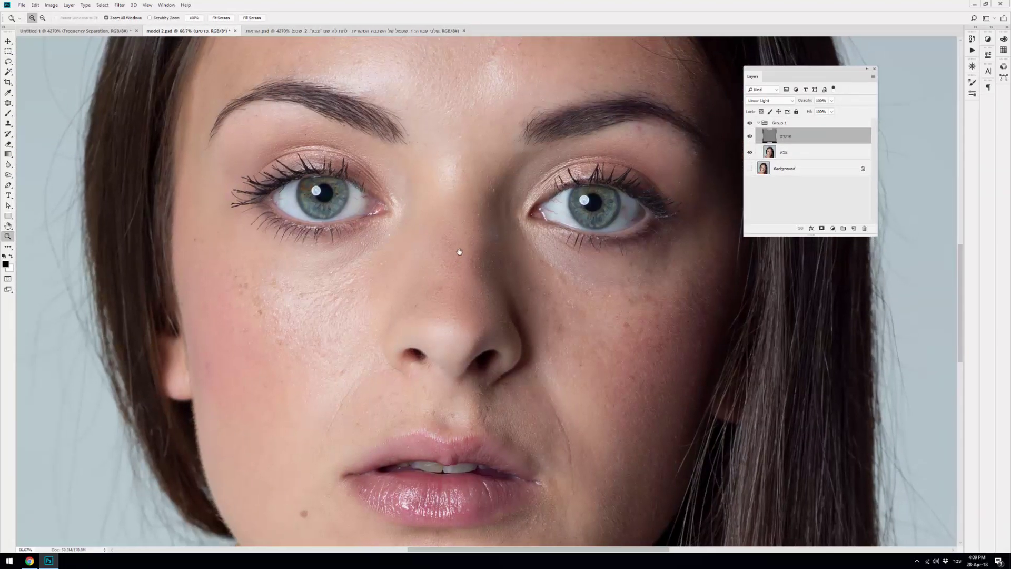
Select the Patch tool and patch a blemish on the nose
click(8, 103)
right_click(8, 104)
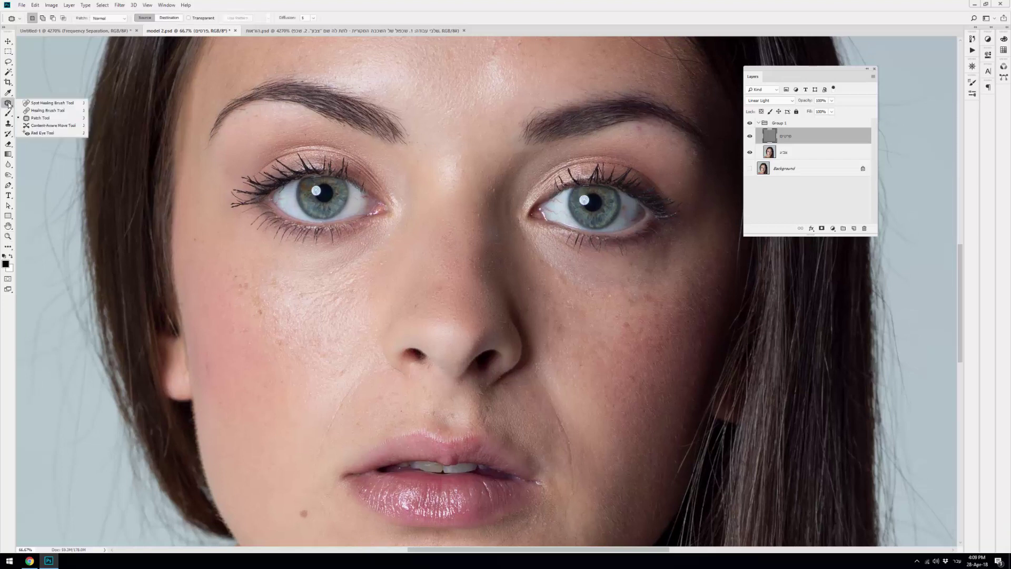
click(37, 118)
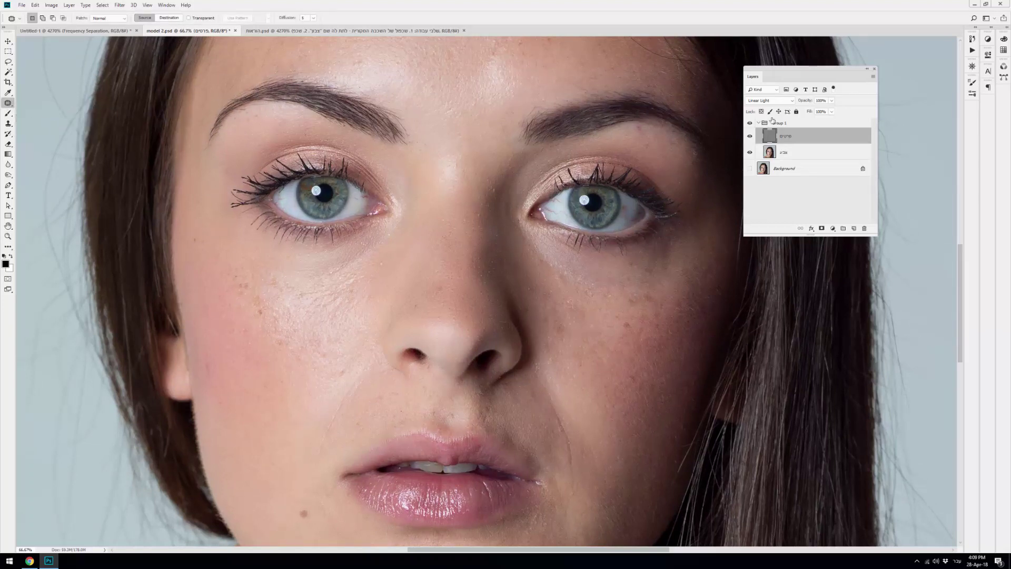
scroll(440, 287, up, 2)
scroll(437, 293, up, 2)
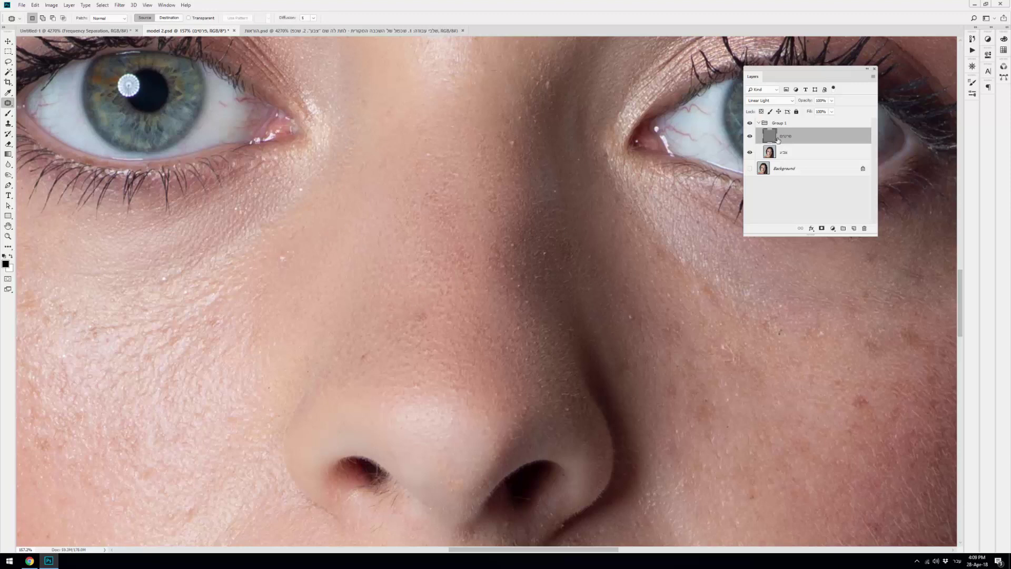
mouse_move(419, 304)
mouse_down()
mouse_move(436, 316)
mouse_move(426, 329)
mouse_move(453, 314)
mouse_up()
key(ctrl+d)
Patch further small spots on the nose and nose bridge
drag(365, 351, 369, 349)
scroll(415, 366, up, 1)
mouse_move(426, 216)
mouse_down()
mouse_move(435, 221)
mouse_move(420, 274)
mouse_up()
key(ctrl+d)
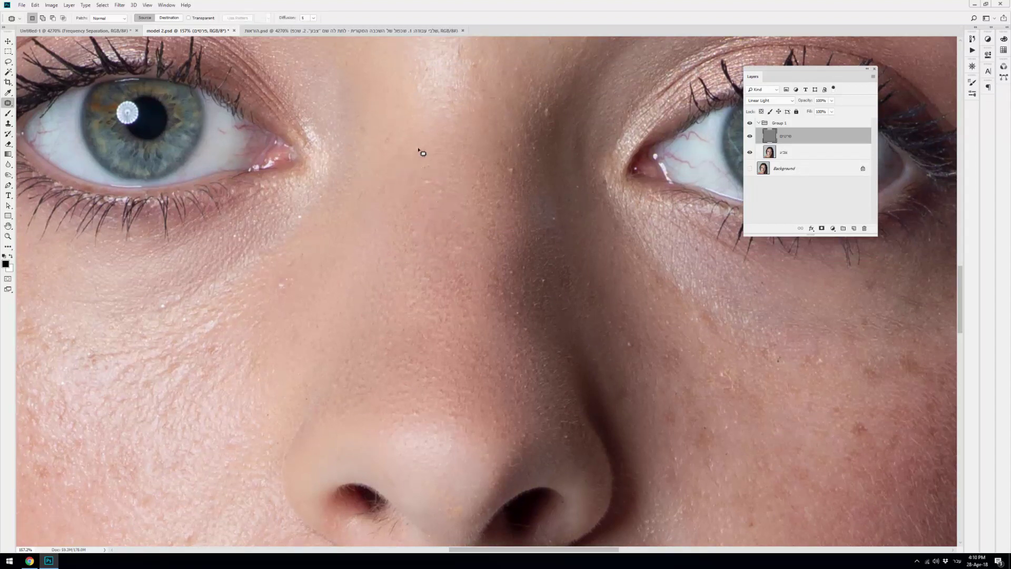
drag(393, 126, 399, 146)
click(397, 187)
drag(528, 277, 437, 264)
click(437, 263)
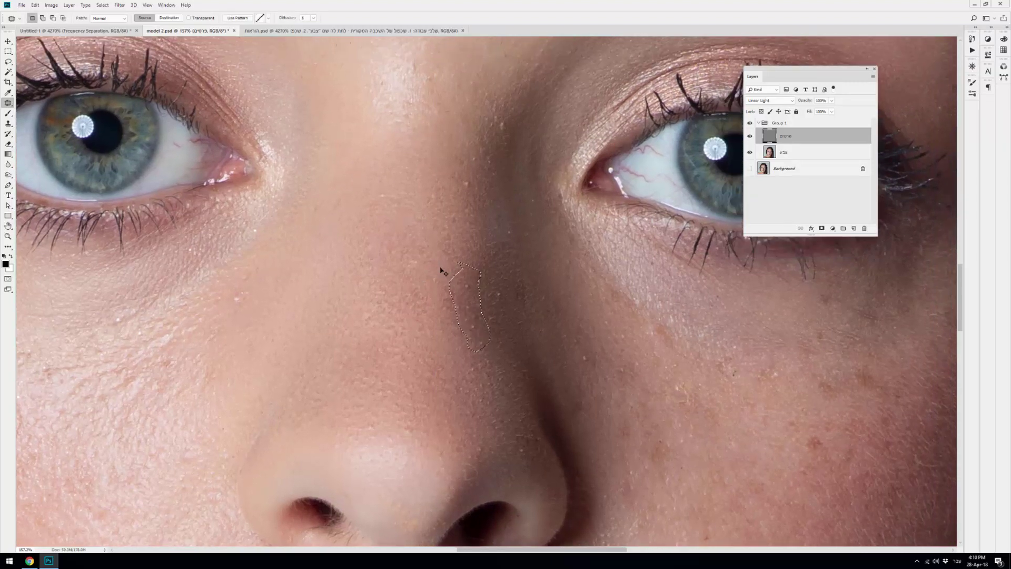
Set the Lasso feather to 5 px and outline a strip of skin on the nose
click(9, 62)
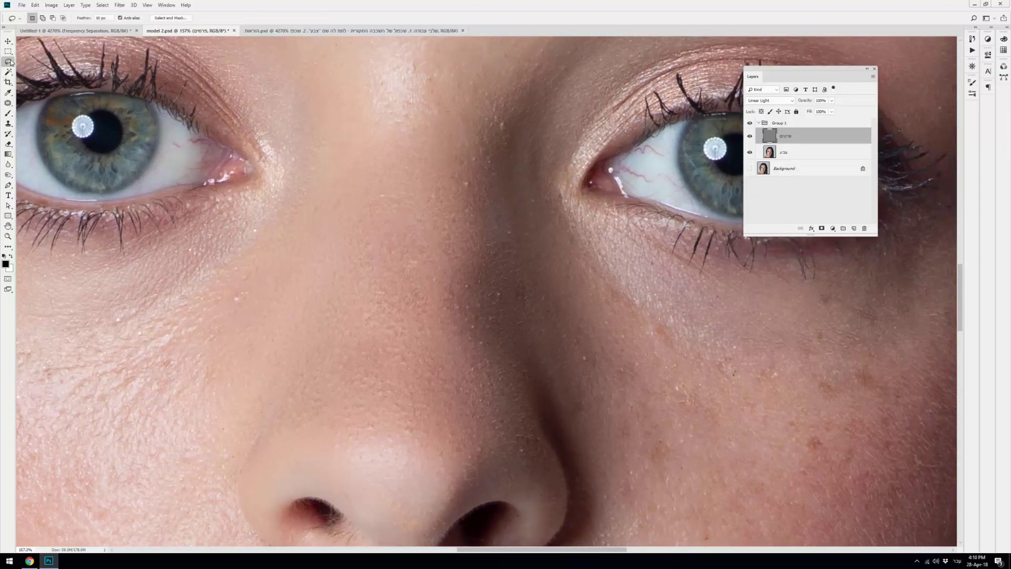
click(109, 18)
text(5)
key(Return)
drag(449, 299, 483, 367)
drag(489, 326, 449, 238)
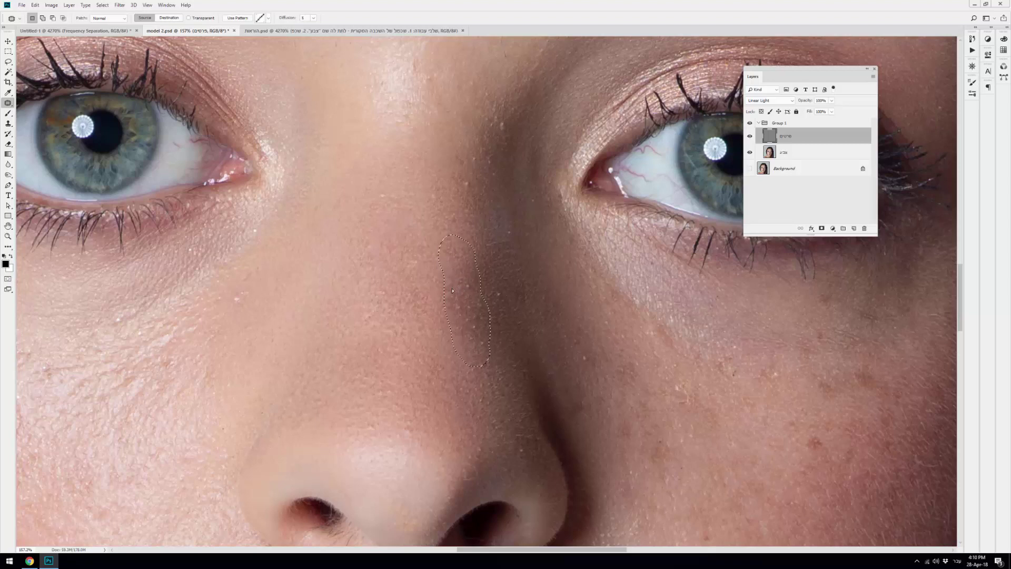
click(442, 278)
drag(425, 244, 412, 339)
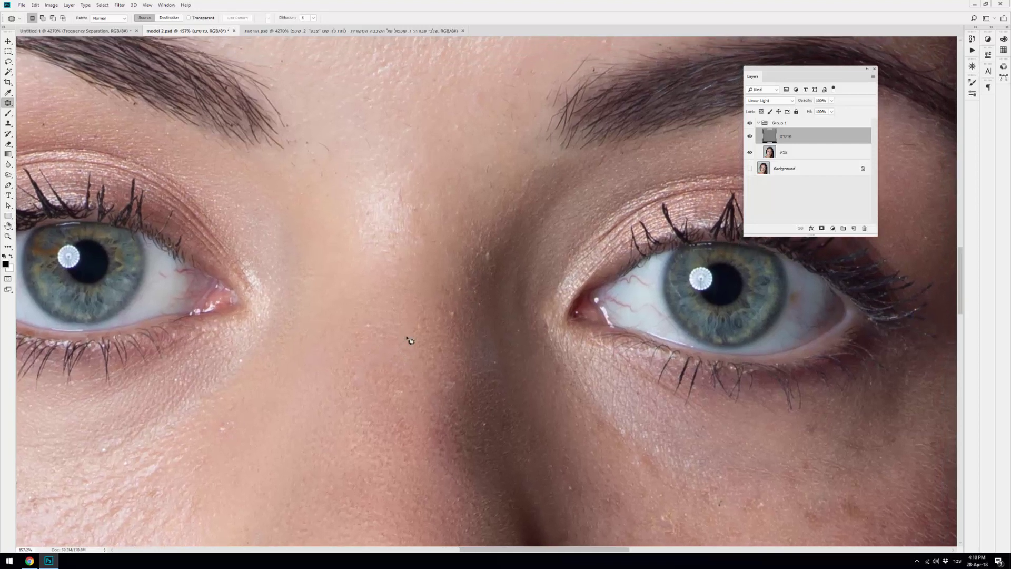
Lasso and patch three areas of the nose bridge, alternating Lasso and Patch tools
key(l)
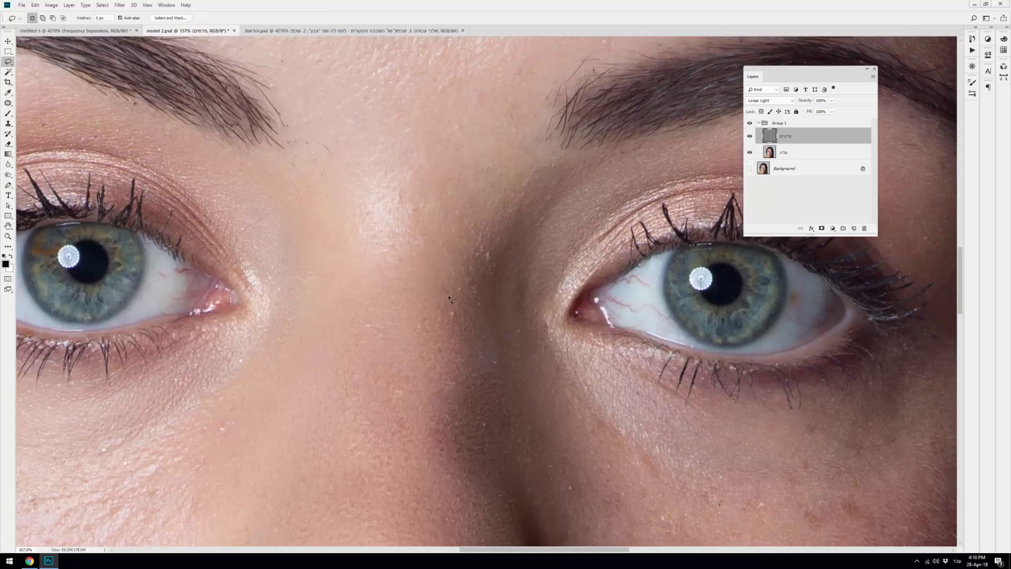
drag(449, 298, 439, 329)
key(j)
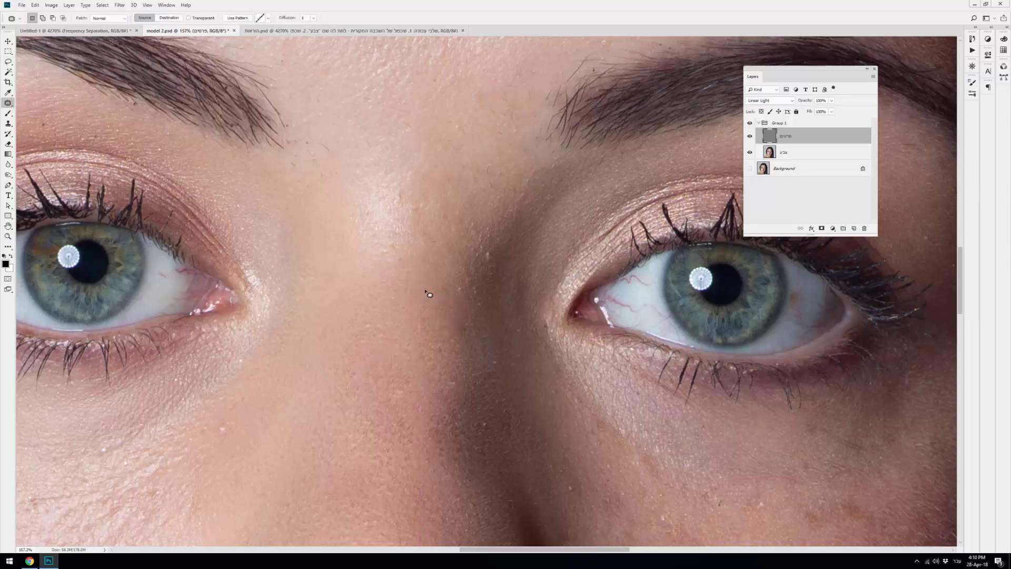
key(ctrl+d)
key(l)
mouse_move(507, 242)
mouse_down()
mouse_move(492, 230)
mouse_move(408, 280)
mouse_up()
key(j)
key(ctrl+d)
key(l)
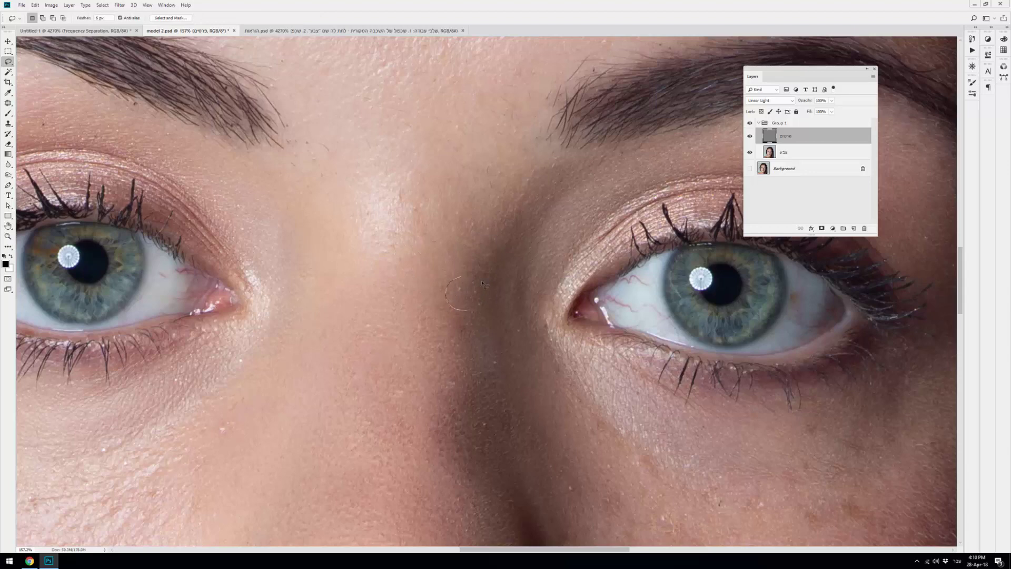
drag(482, 282, 471, 309)
key(j)
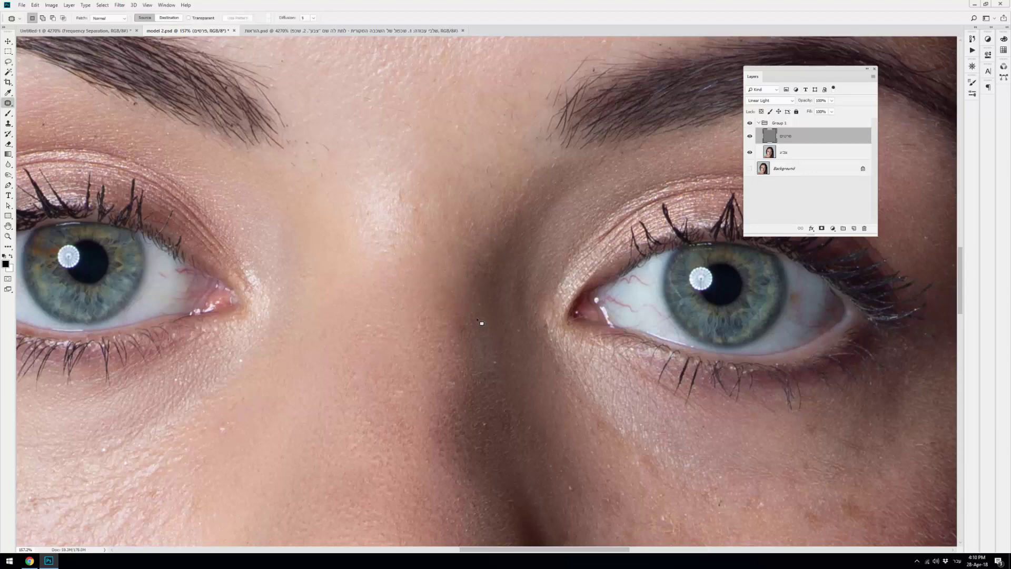
scroll(481, 322, down, 5)
mouse_move(483, 335)
mouse_down()
mouse_move(434, 257)
mouse_move(434, 273)
mouse_up()
Outline the skin running up between the brows
drag(408, 221, 409, 158)
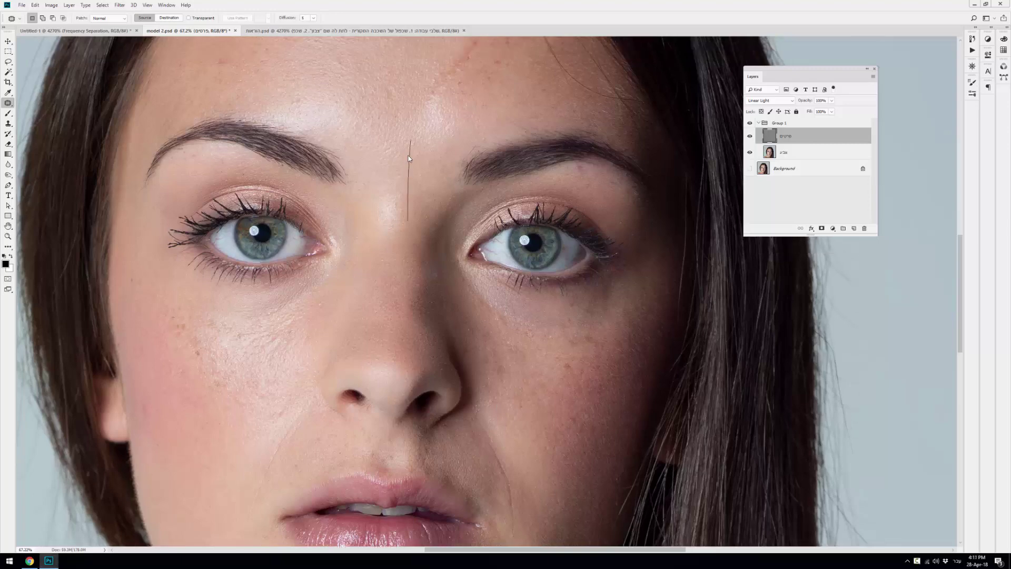
scroll(408, 158, up, 1)
scroll(409, 156, up, 5)
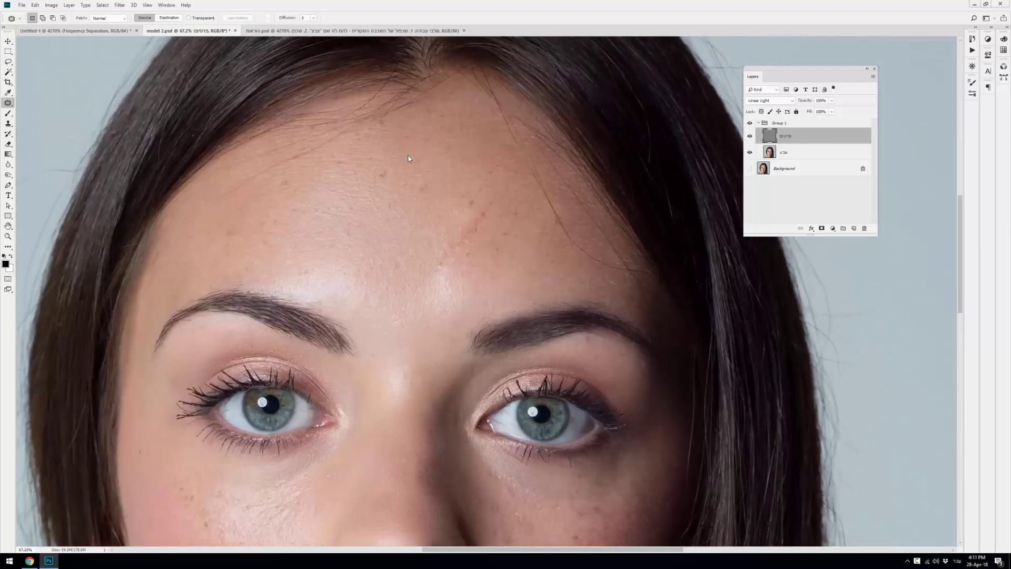
scroll(408, 158, up, 1)
scroll(409, 158, up, 1)
scroll(409, 158, up, 1)
scroll(409, 158, up, 1)
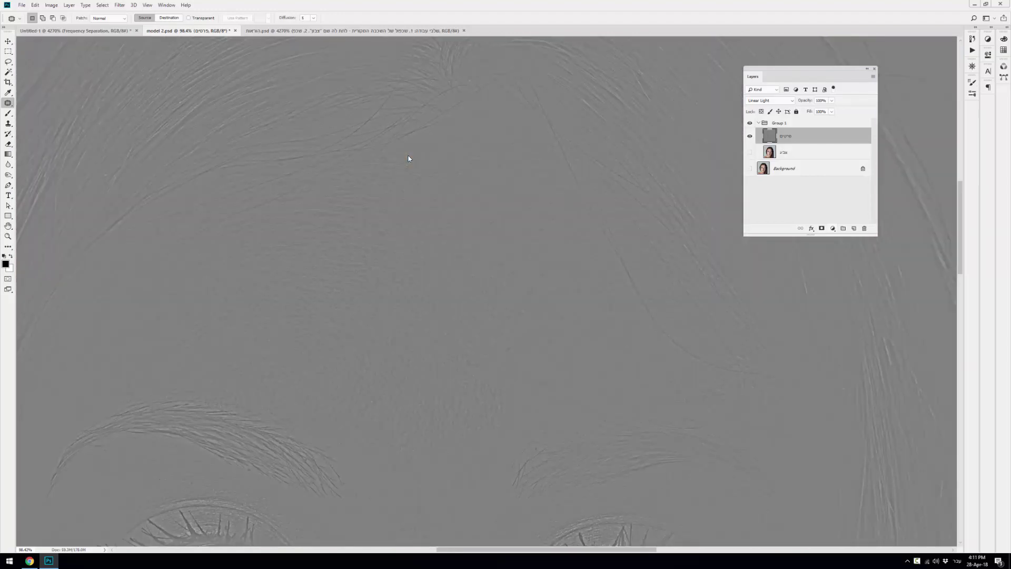
Add a Levels adjustment with black input 105 and white input 157 over the detail layer
key(Down)
key(Down)
key(Down)
key(Down)
key(Return)
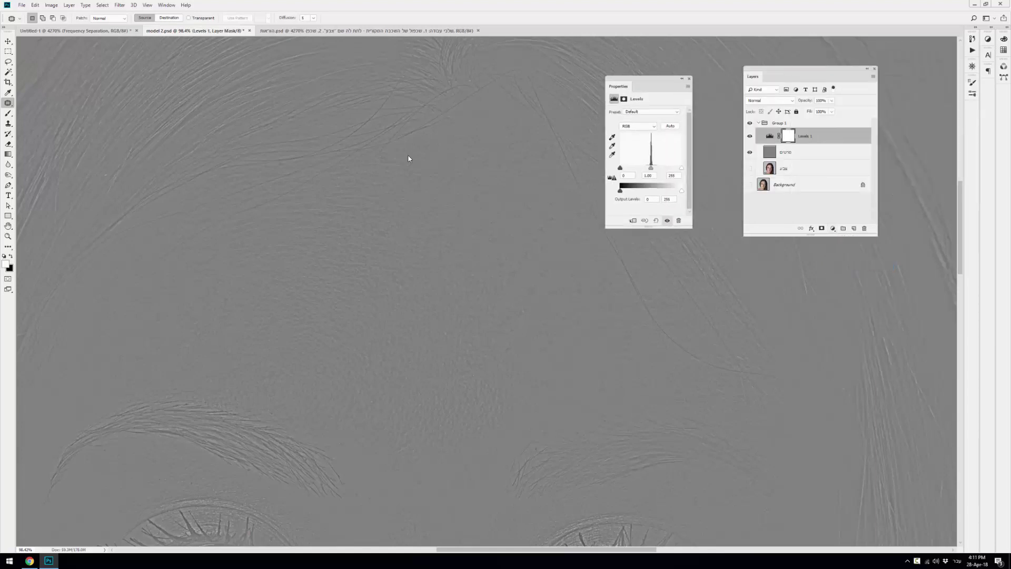
text(105)
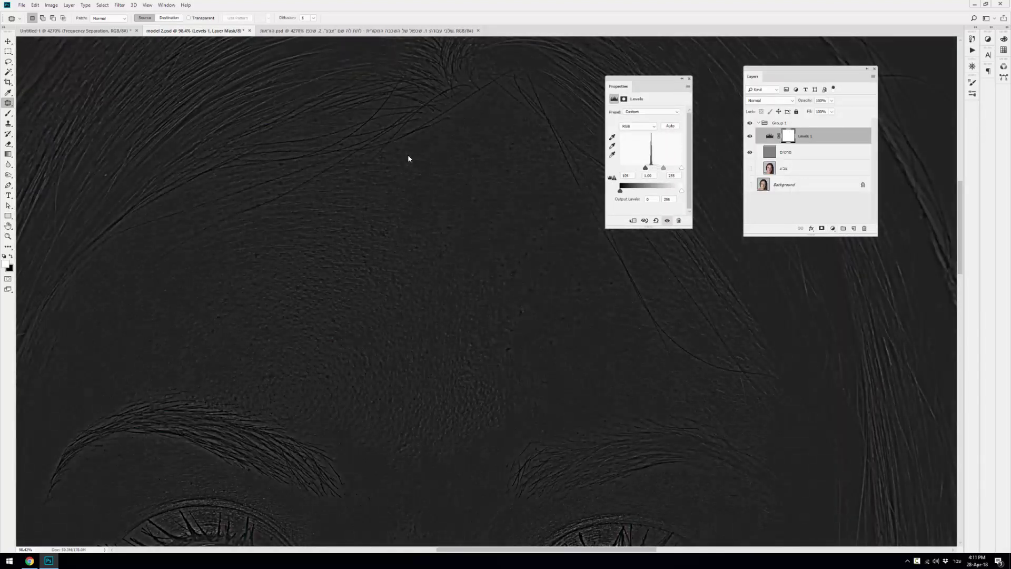
key(Tab)
key(Tab)
text(157)
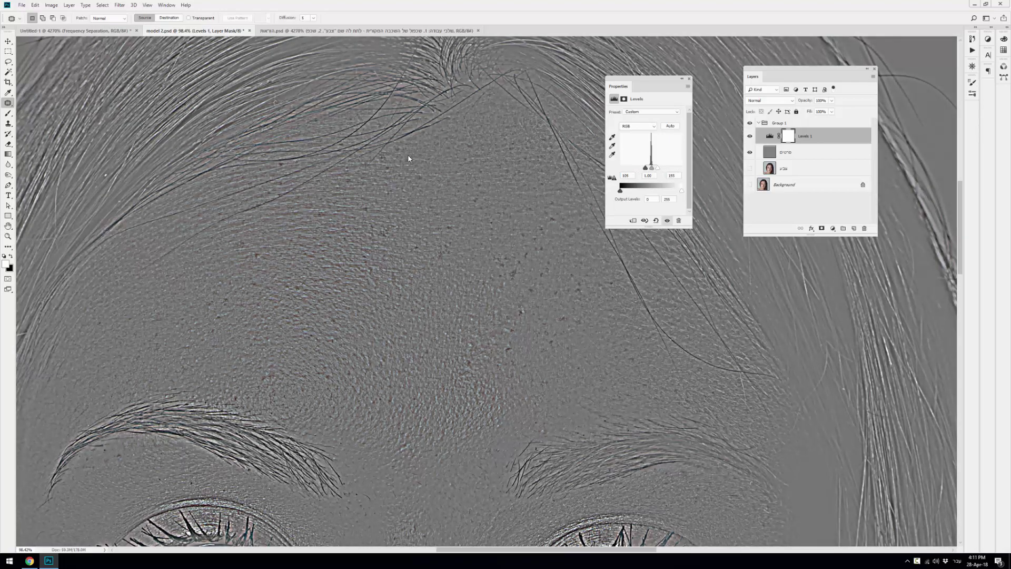
scroll(408, 154, down, 2)
scroll(408, 154, down, 2)
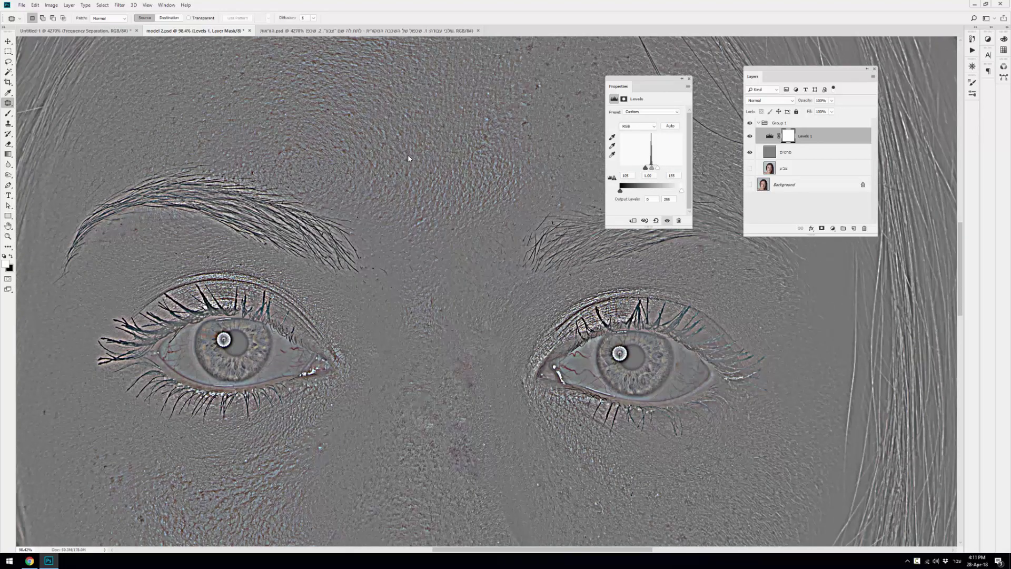
scroll(408, 158, down, 1)
scroll(408, 158, down, 1)
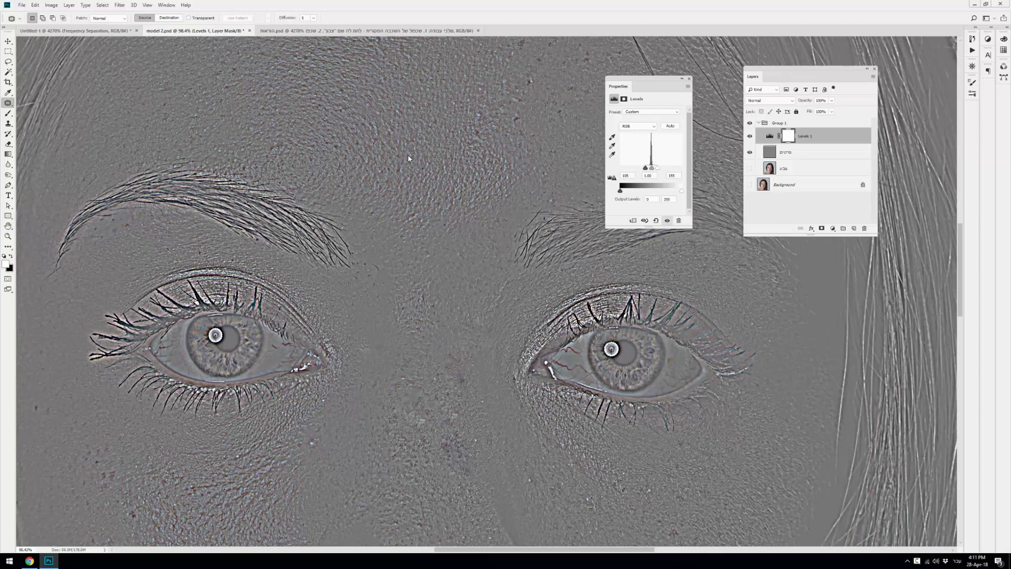
key(alt+bracketleft)
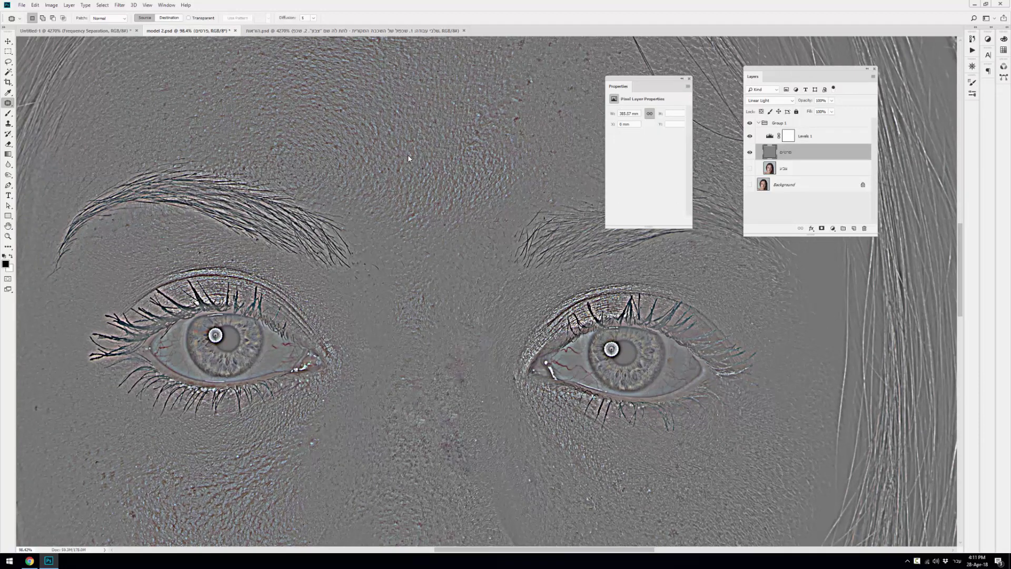
Zoom in between the eyes and try patching small forehead blemishes
key(ctrl+1)
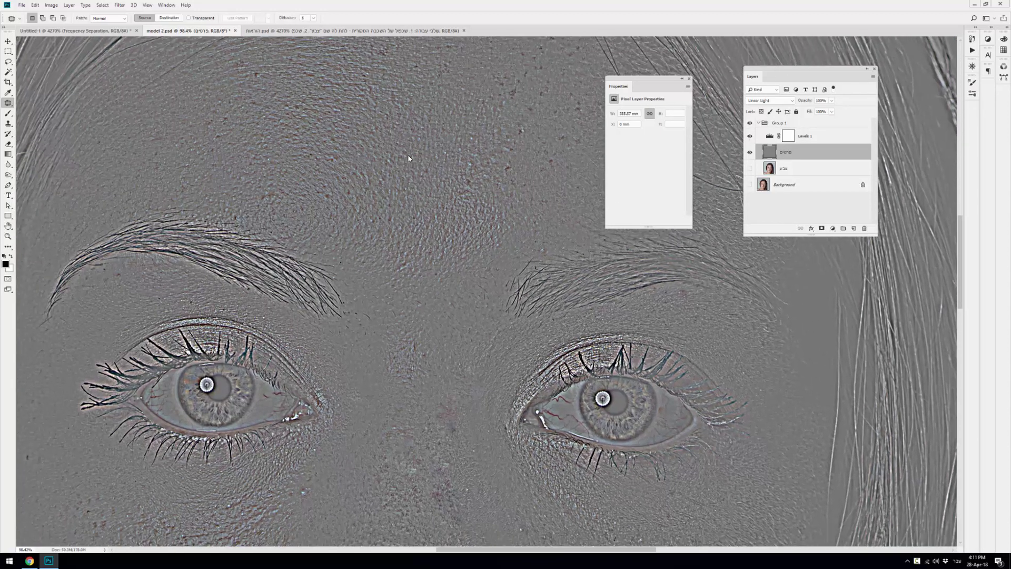
key(ctrl+plus)
key(ctrl+plus)
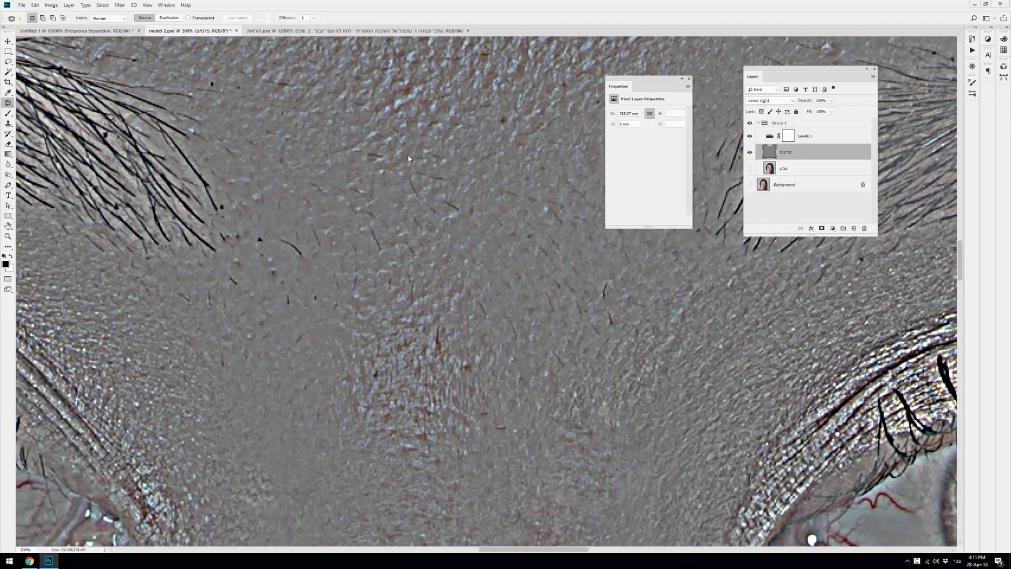
scroll(409, 158, down, 3)
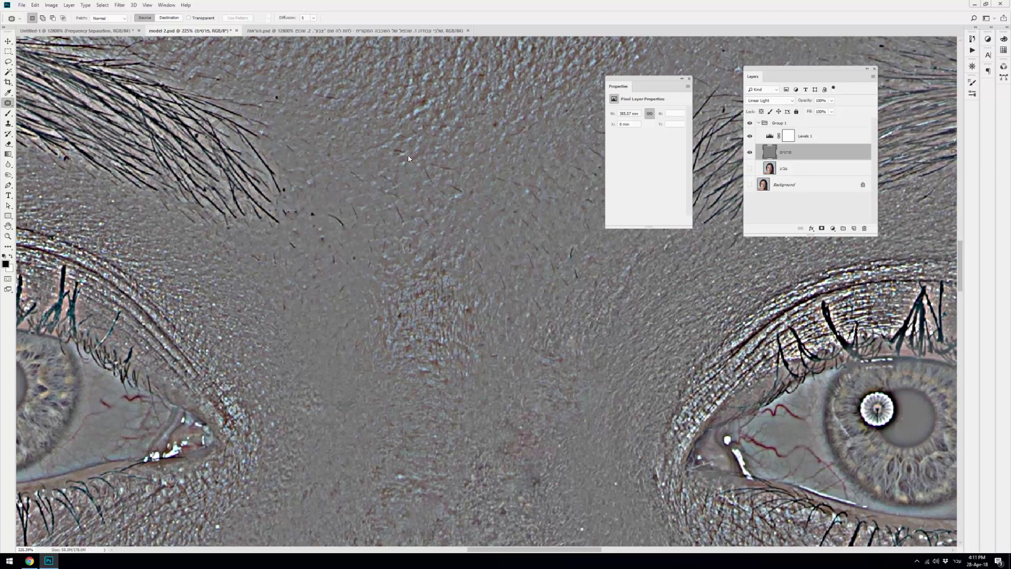
drag(422, 238, 416, 240)
key(ctrl+d)
drag(429, 224, 442, 221)
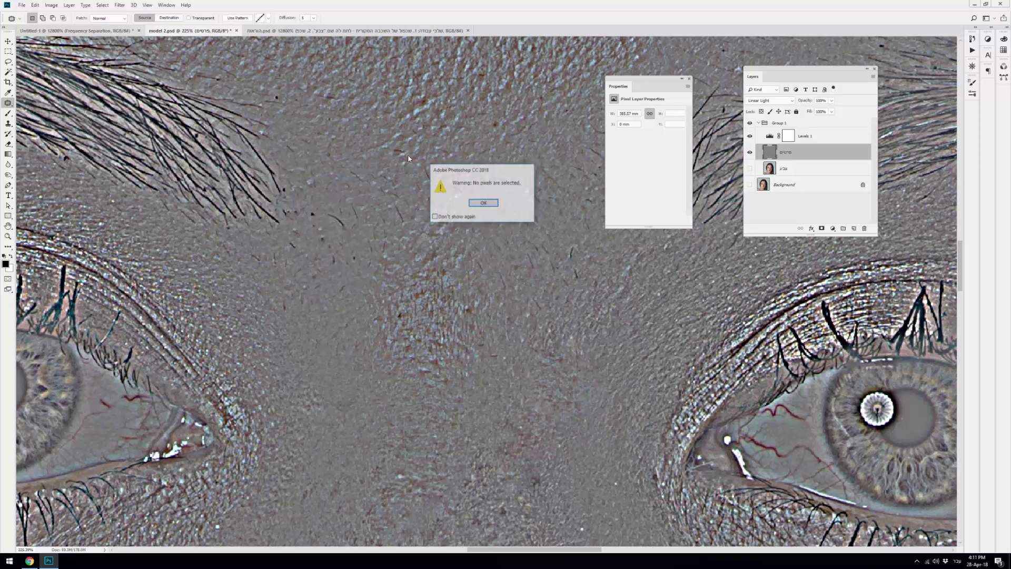
key(Return)
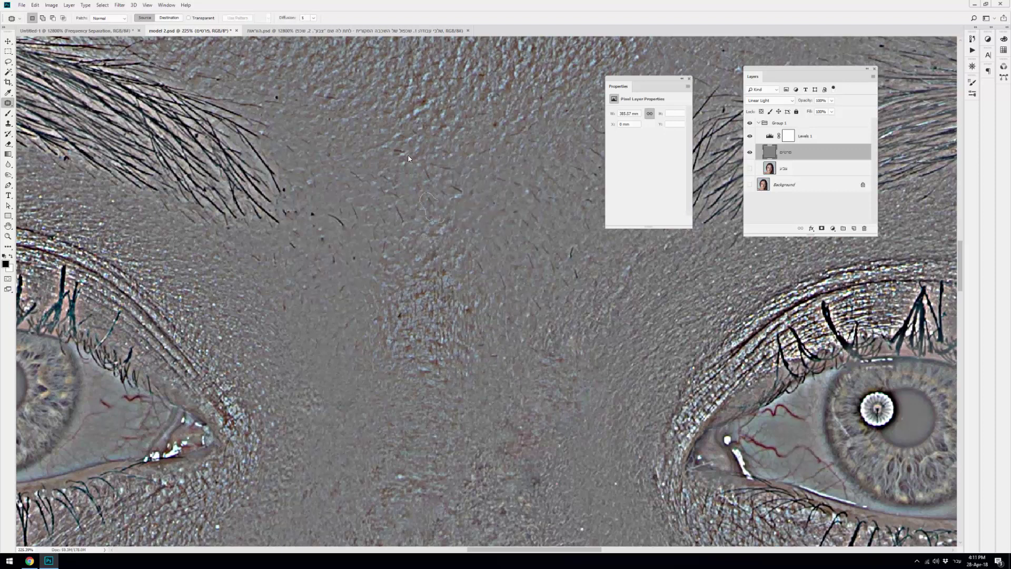
key(ctrl+d)
key(ctrl+d)
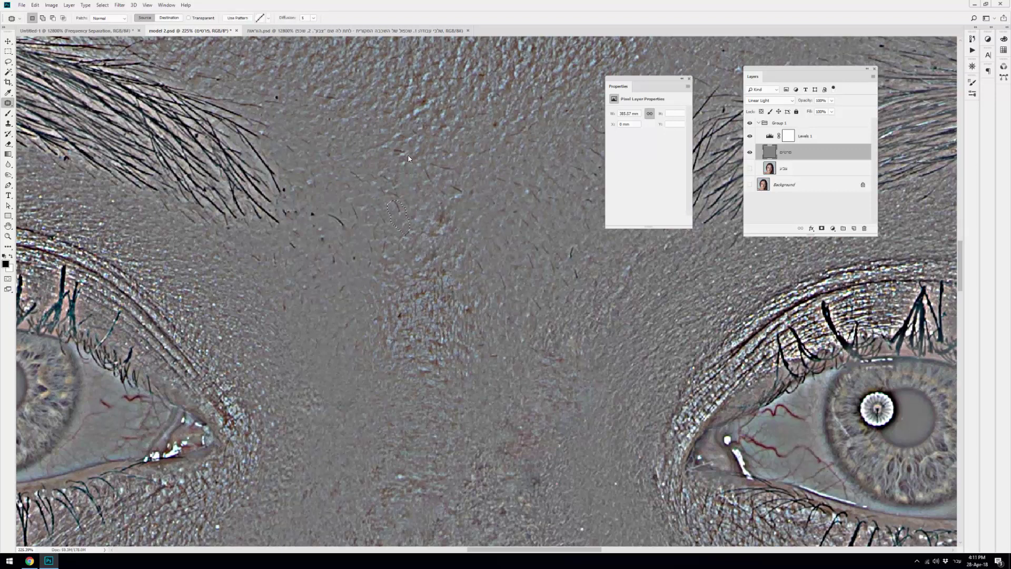
key(ctrl+d)
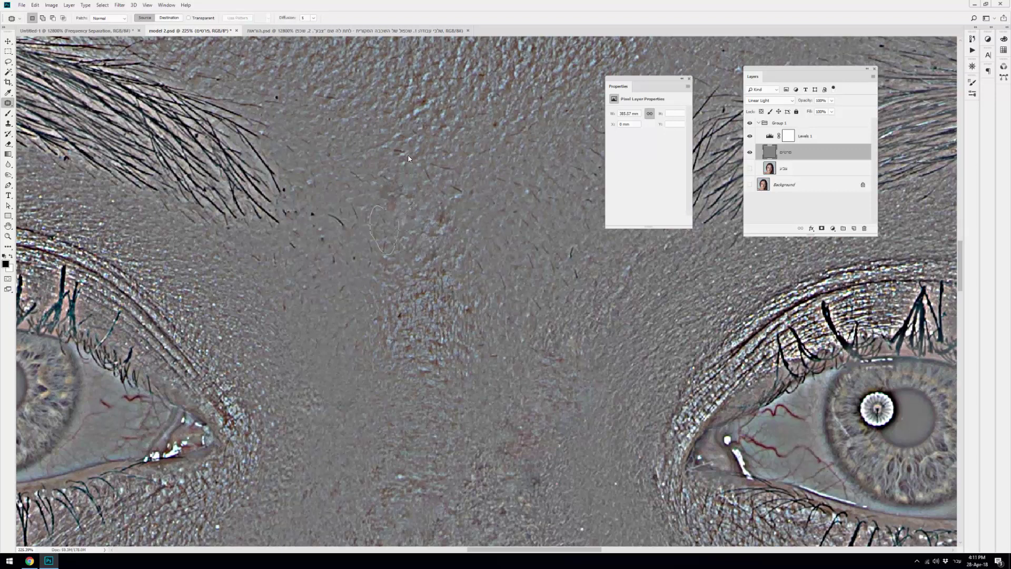
key(ctrl+d)
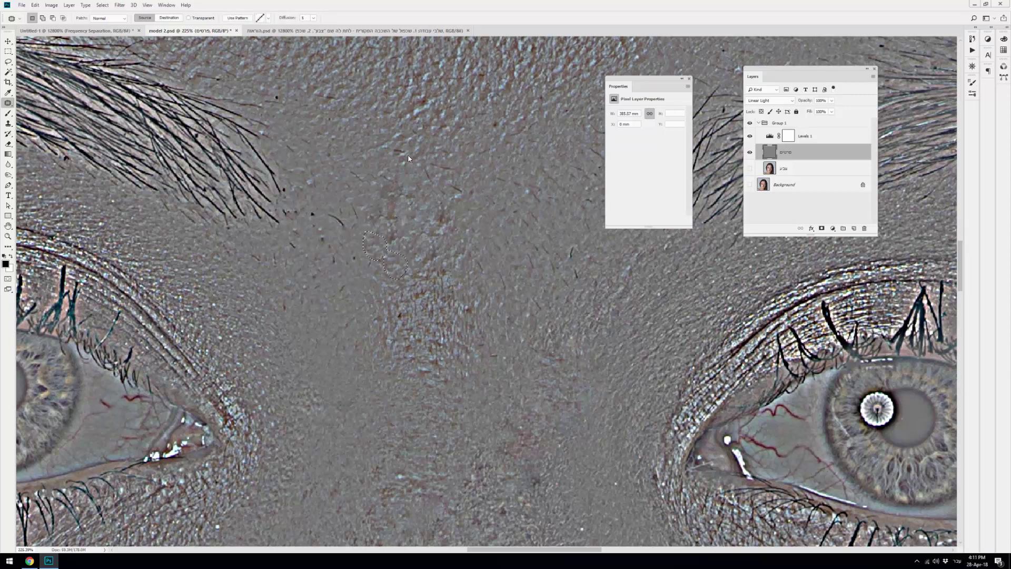
key(ctrl+d)
scroll(409, 158, up, 2)
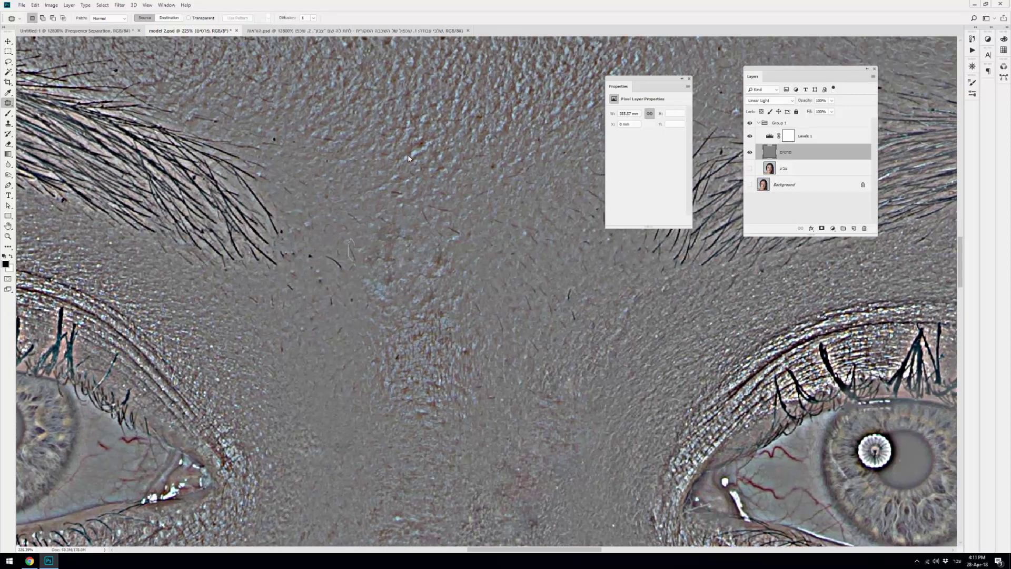
key(ctrl+d)
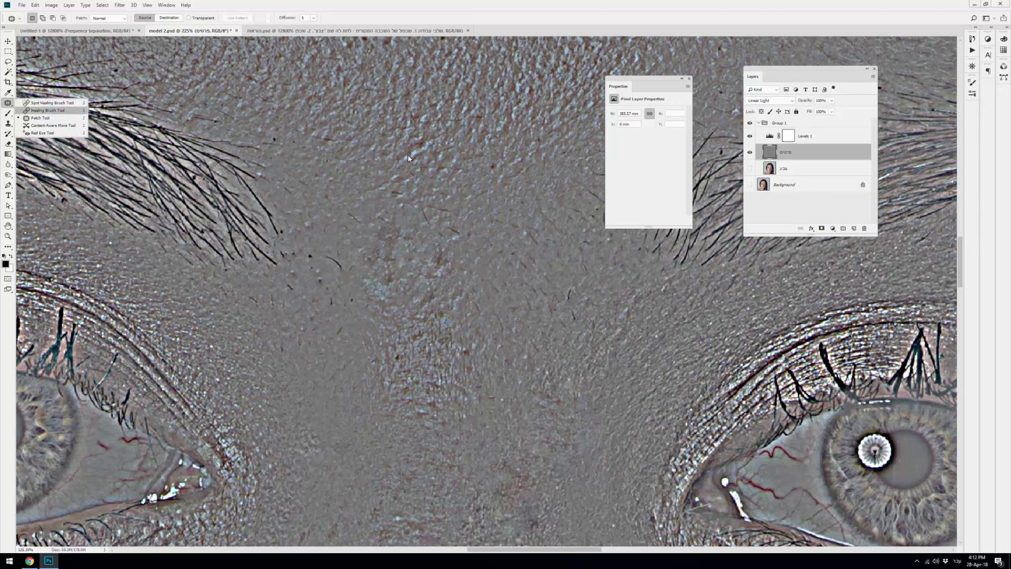
Heal several forehead blemishes with the Spot Healing Brush
click(52, 103)
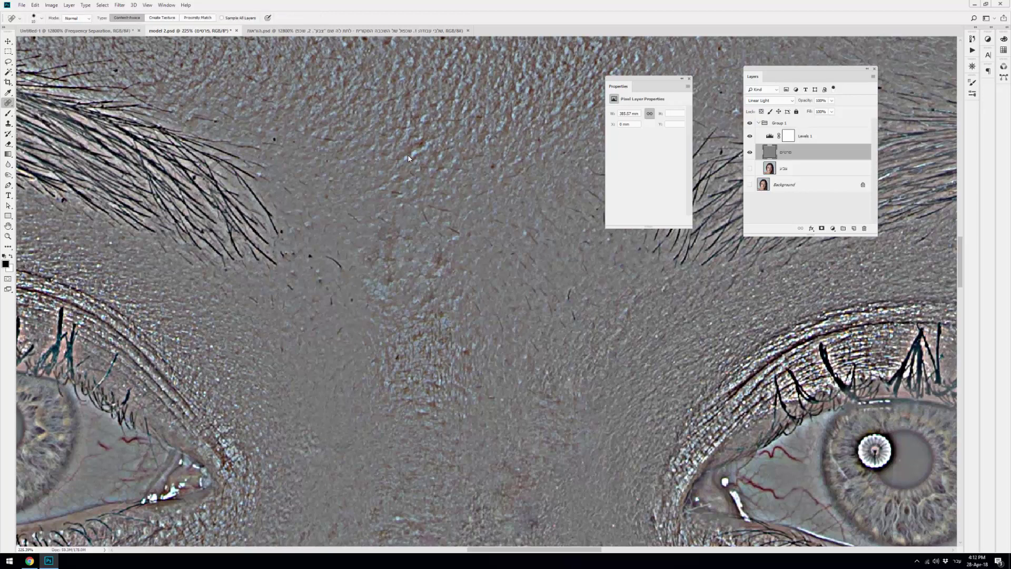
drag(325, 256, 339, 267)
mouse_move(331, 296)
mouse_down()
mouse_move(333, 308)
mouse_move(368, 315)
mouse_up()
drag(319, 277, 321, 288)
click(310, 267)
key(alt+bracketright)
key(alt+bracketleft)
Heal the remaining spots between the brows and on the forehead, then hide Levels 1
click(338, 253)
click(351, 267)
click(328, 228)
click(353, 215)
click(424, 217)
click(451, 230)
click(750, 136)
Switch to the צבע colour layer and smooth a lassoed patch along the nose bridge
click(749, 168)
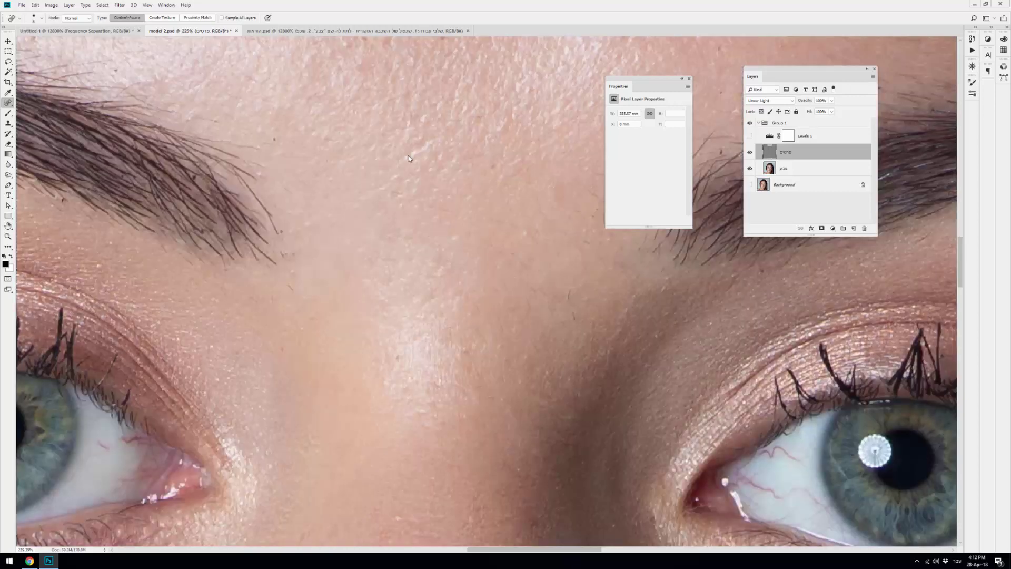
click(785, 168)
scroll(408, 158, down, 2)
scroll(408, 158, down, 2)
scroll(408, 158, down, 2)
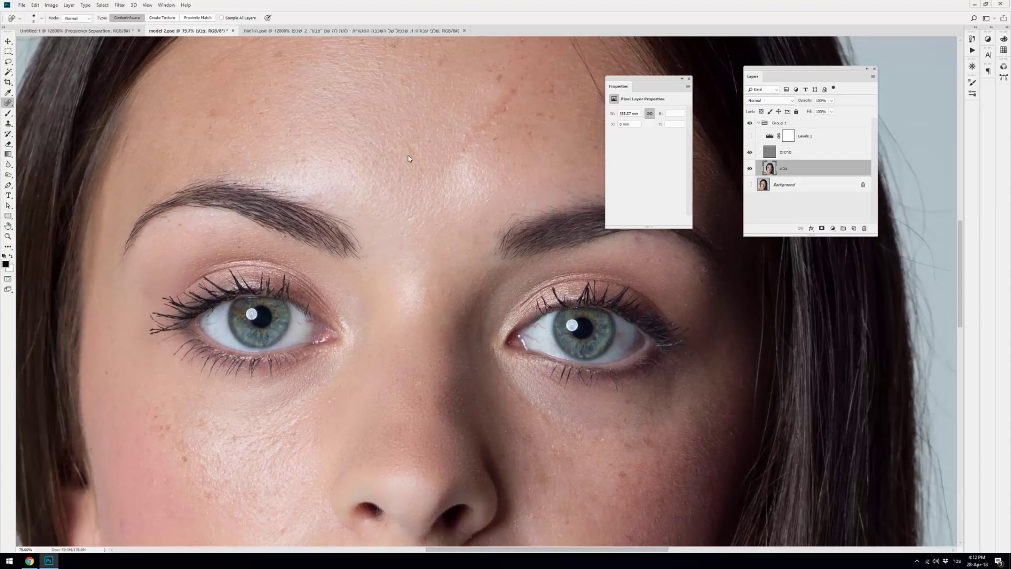
scroll(409, 156, up, 1)
scroll(409, 156, up, 1)
scroll(409, 156, up, 1)
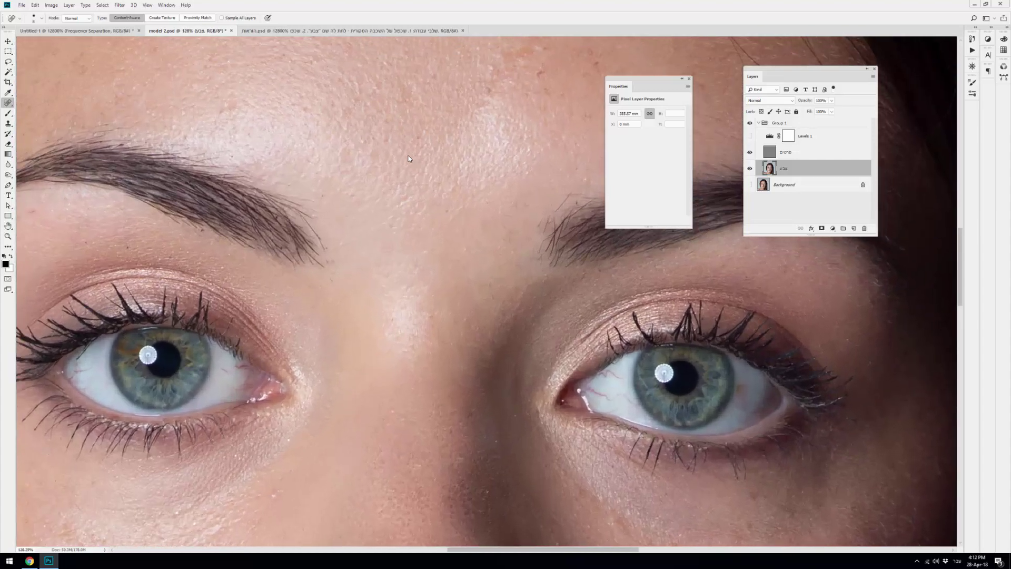
key(l)
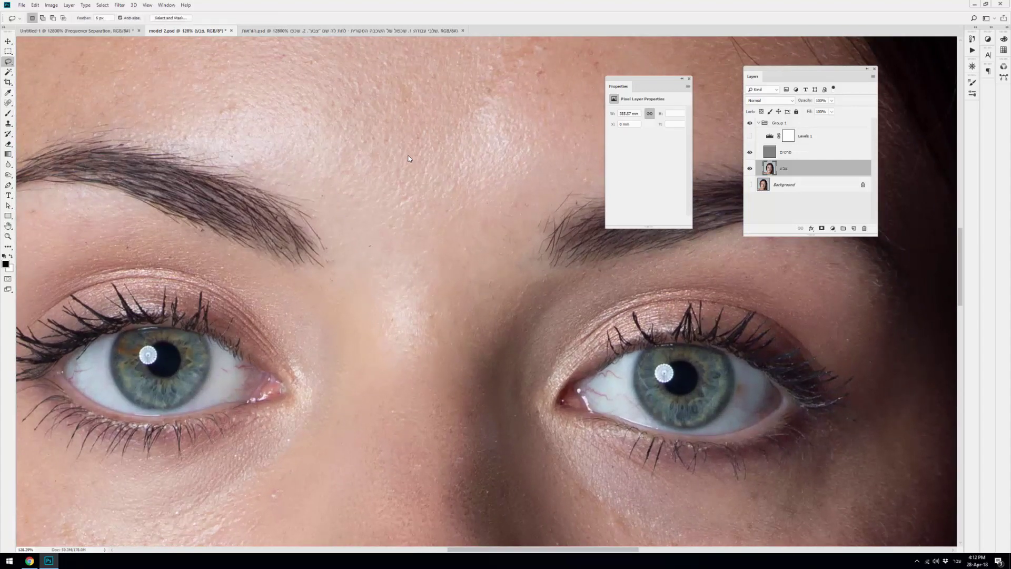
mouse_move(370, 246)
mouse_down()
mouse_move(468, 312)
mouse_move(369, 246)
mouse_up()
key(ctrl+d)
Lasso further skin patches beside the nose
scroll(409, 158, up, 1)
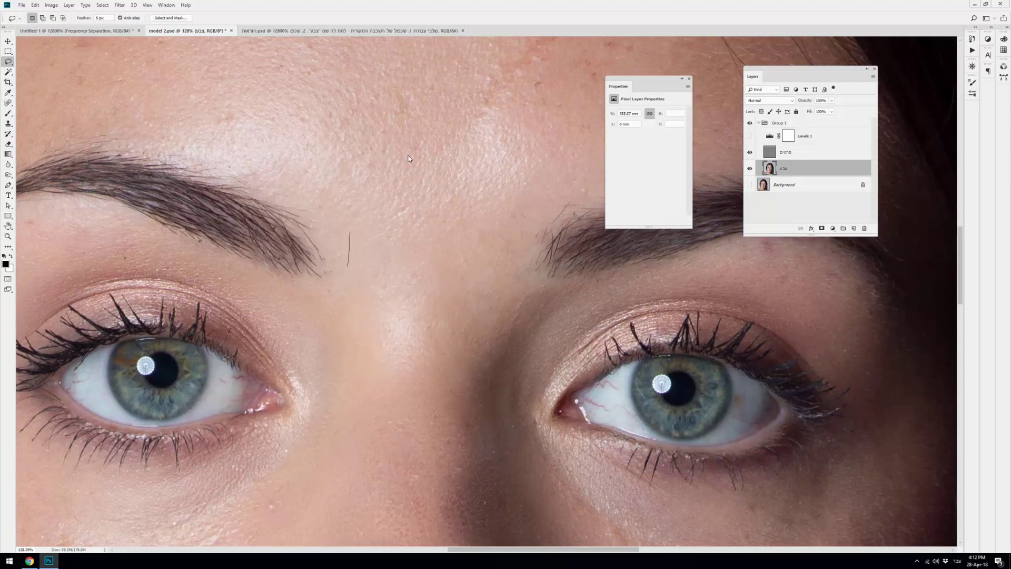
drag(348, 266, 403, 234)
mouse_move(484, 236)
mouse_down()
mouse_move(501, 311)
mouse_move(484, 236)
mouse_up()
scroll(409, 158, right, 2)
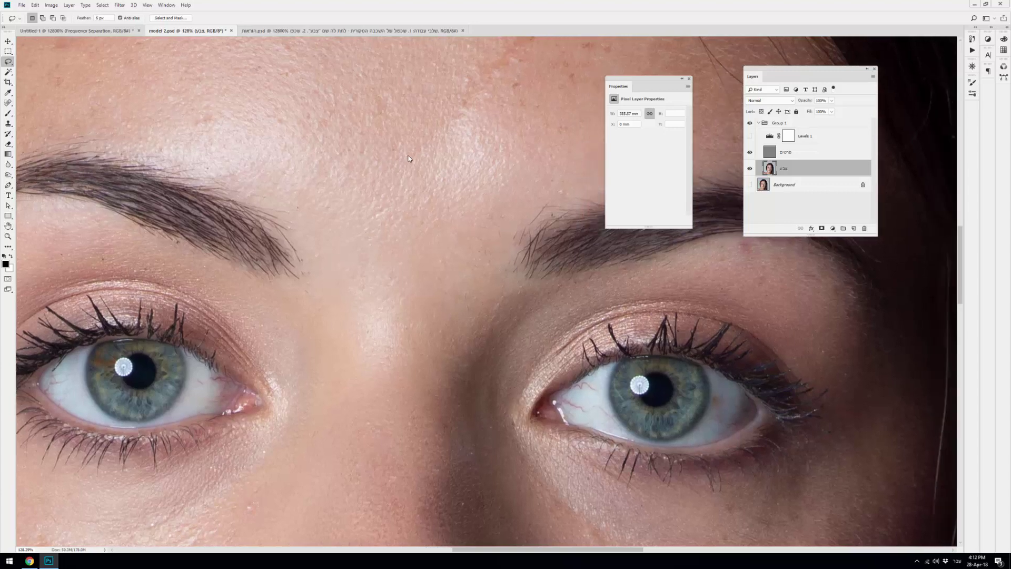
scroll(409, 158, down, 3)
scroll(409, 158, up, 5)
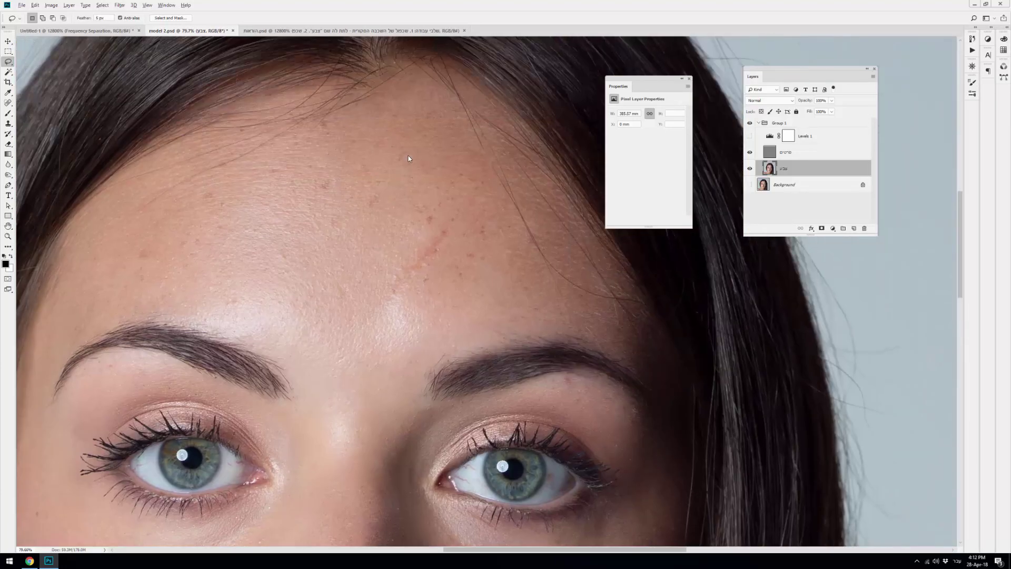
scroll(409, 158, up, 3)
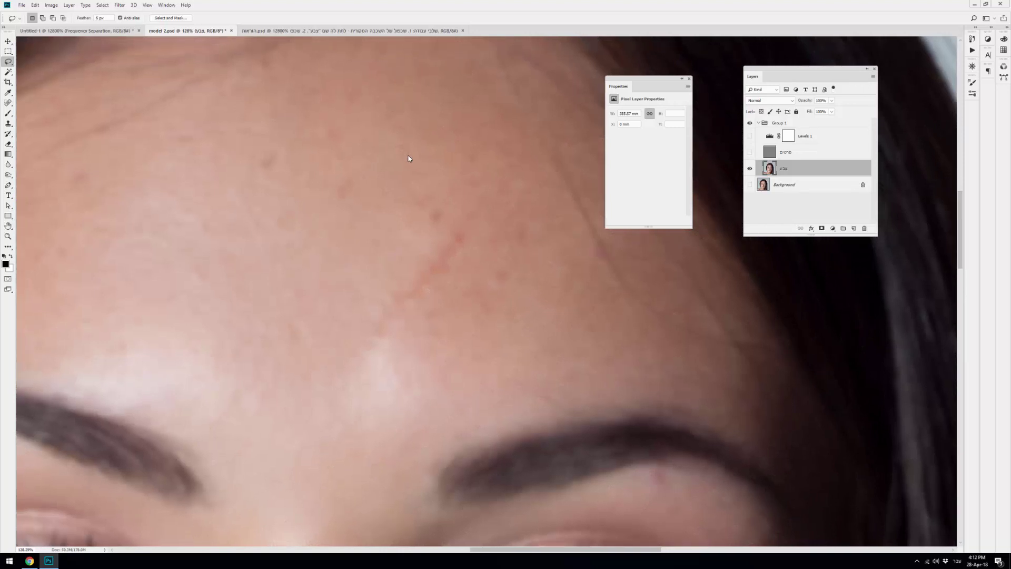
Select and even out the reddish forehead streak and nearby spots, then deselect
drag(461, 218, 474, 212)
drag(437, 185, 440, 186)
drag(429, 247, 384, 316)
key(ctrl+d)
drag(444, 190, 448, 188)
key(ctrl+d)
Reselect the detail layer with the Spot Healing Brush and zoom out to the full portrait
key(alt+bracketright)
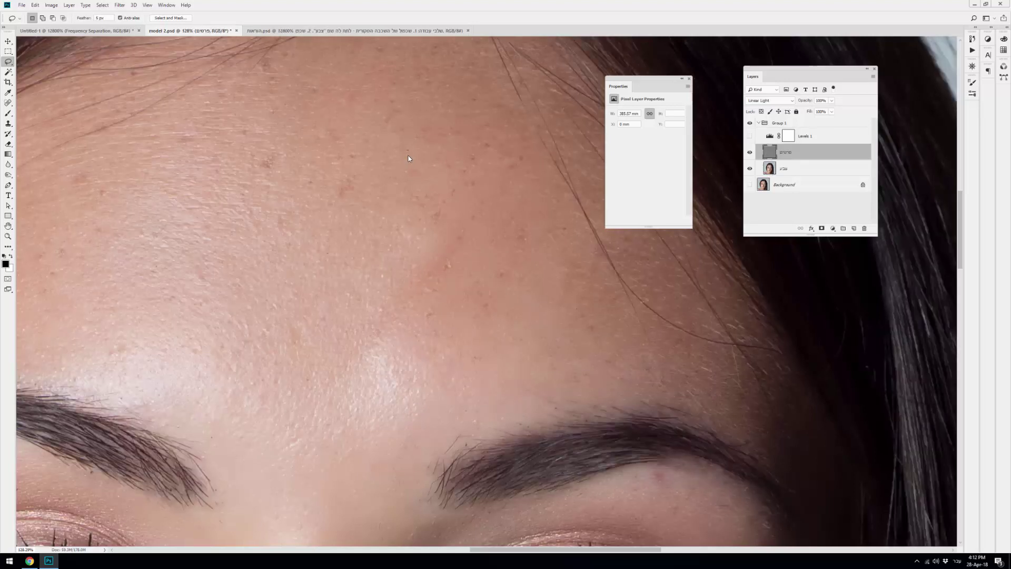
scroll(408, 158, up, 1)
key(j)
scroll(408, 158, up, 5)
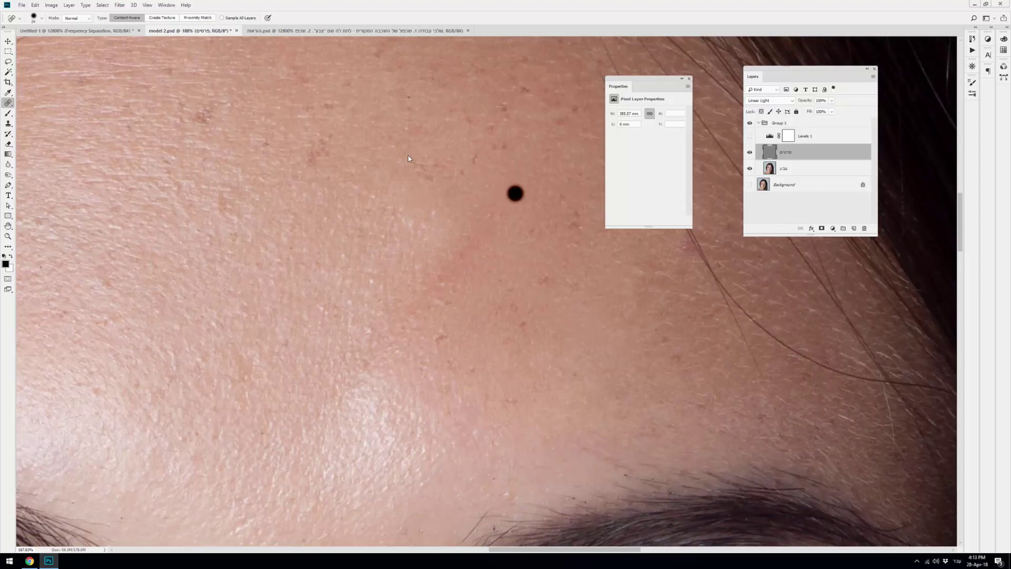
scroll(408, 158, down, 2)
scroll(408, 158, down, 3)
scroll(408, 158, down, 2)
scroll(409, 158, down, 2)
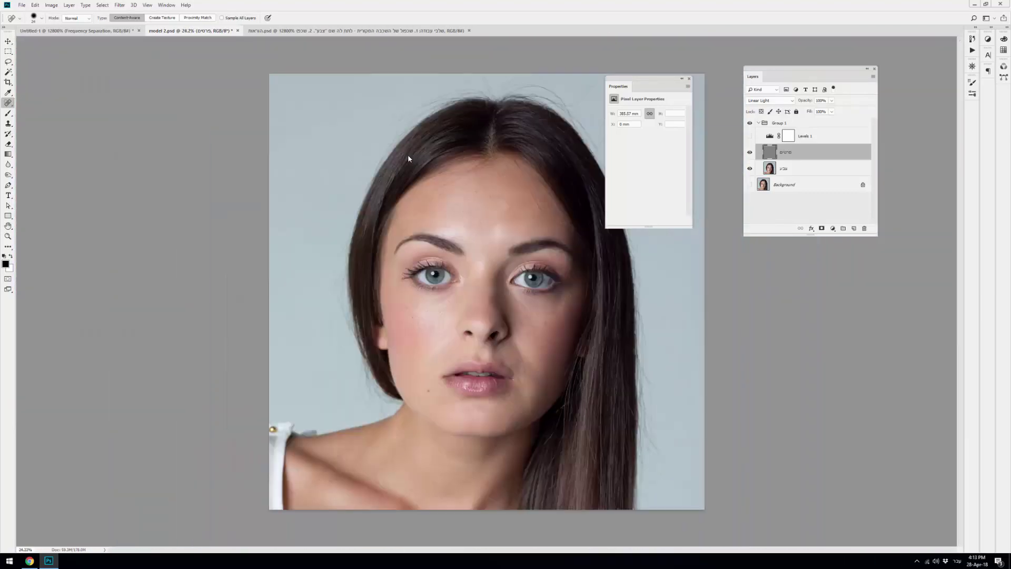
scroll(408, 158, down, 1)
scroll(408, 158, up, 1)
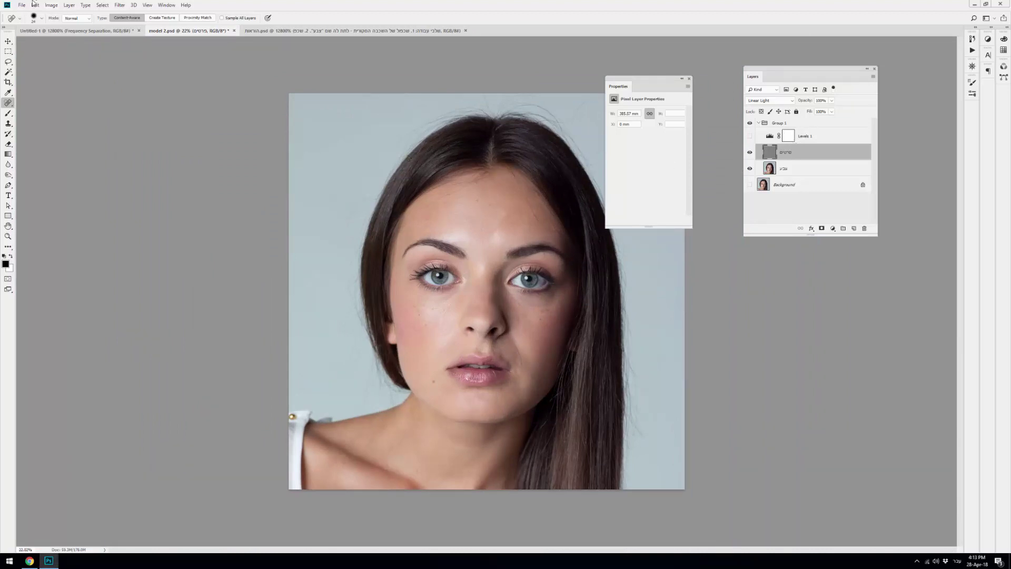
Confirm Apply Image (Subtract, Scale 2, Offset 128) on the detail layer and close the Properties panel
click(51, 5)
click(79, 121)
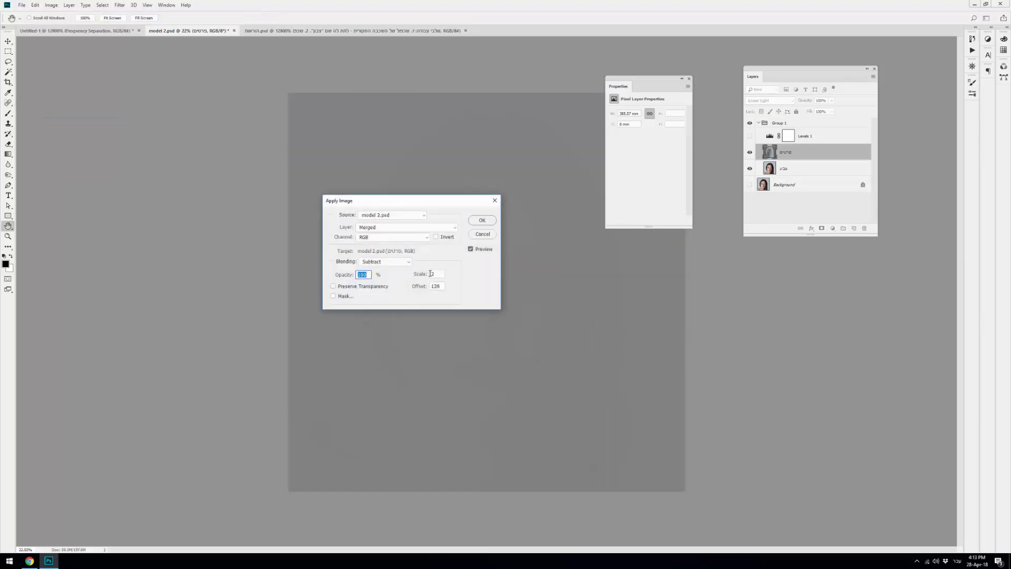
key(Return)
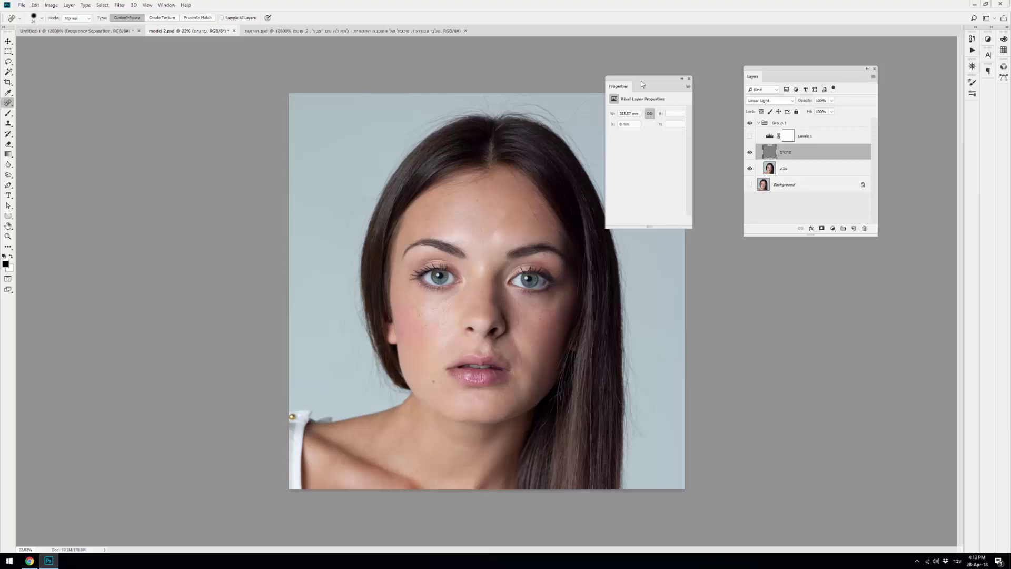
click(689, 78)
Hide Group 1, duplicate the Background layer and hide the upper copy
click(760, 124)
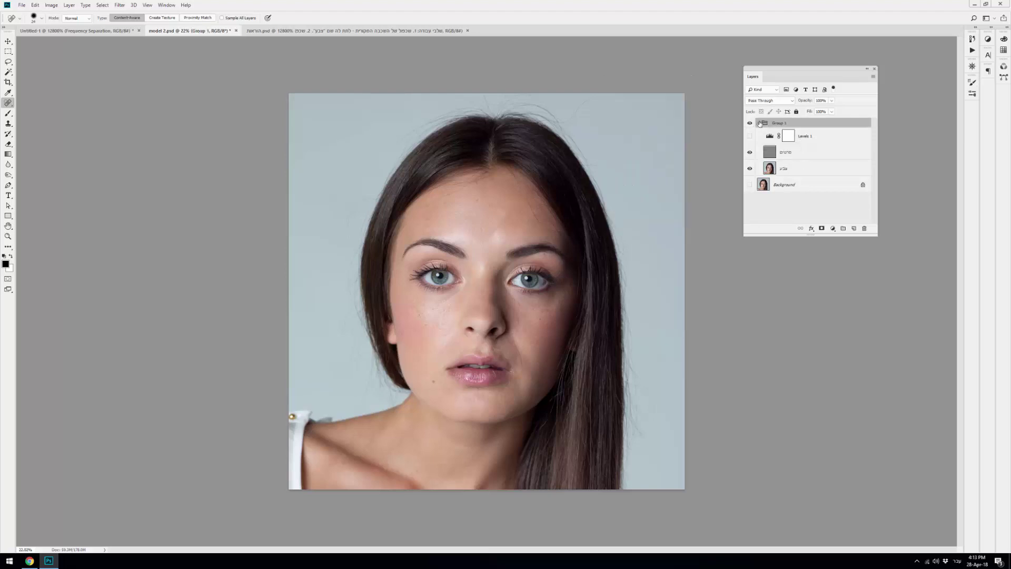
click(758, 122)
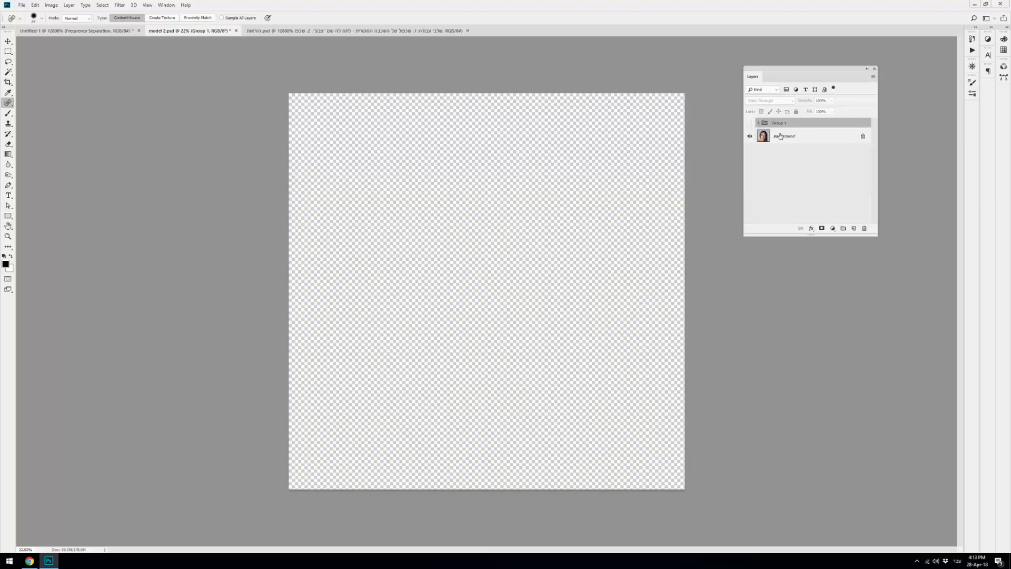
click(785, 138)
key(ctrl+j)
key(ctrl+j)
click(749, 136)
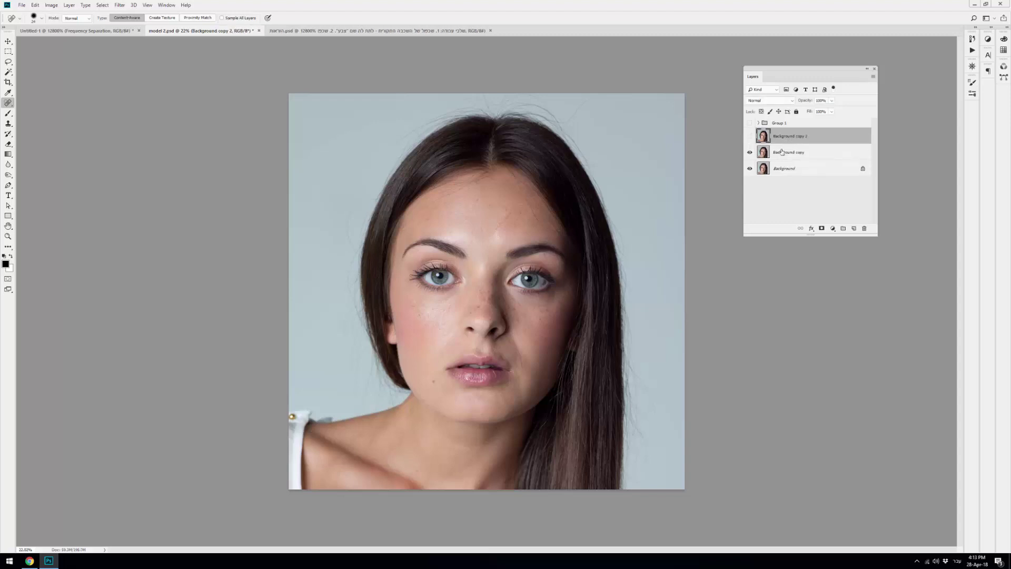
Rename the two Background copies to צבע 2 and פרטים 2
double_click(790, 152)
text(צבע 2)
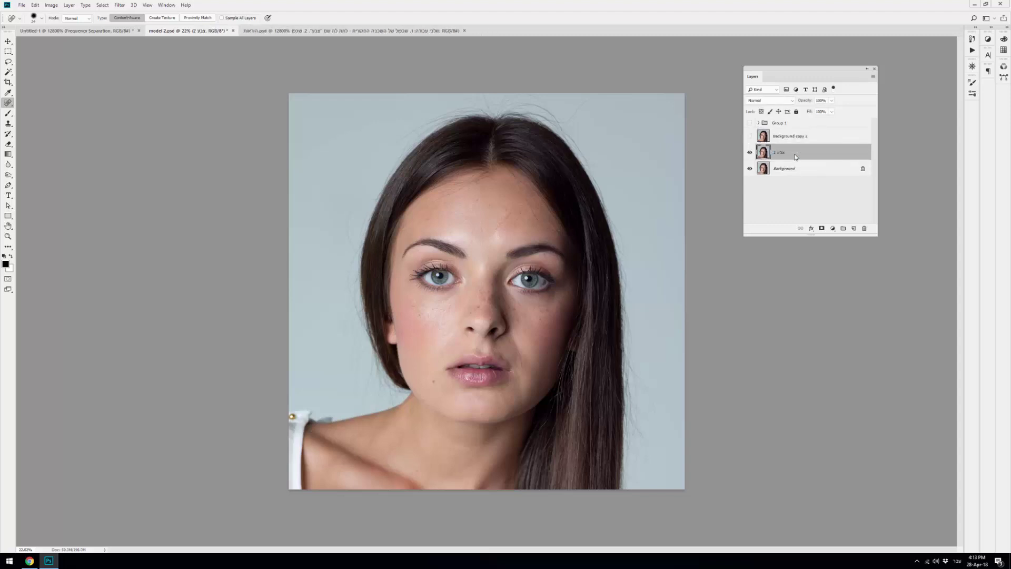
key(Return)
double_click(787, 136)
text(פרטים 2)
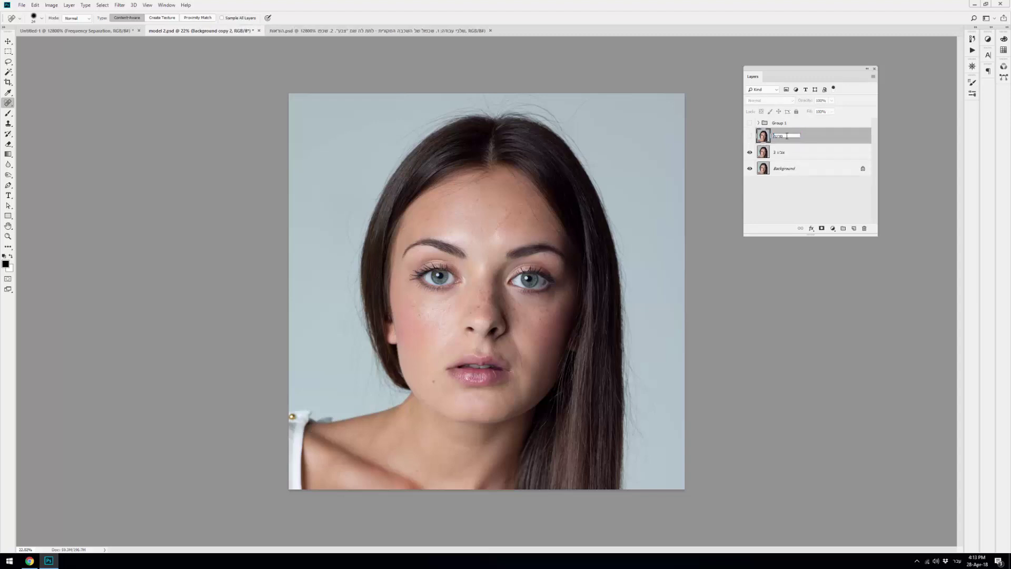
key(Return)
Apply a Gaussian Blur to צבע 2, then show and select פרטים 2
click(794, 153)
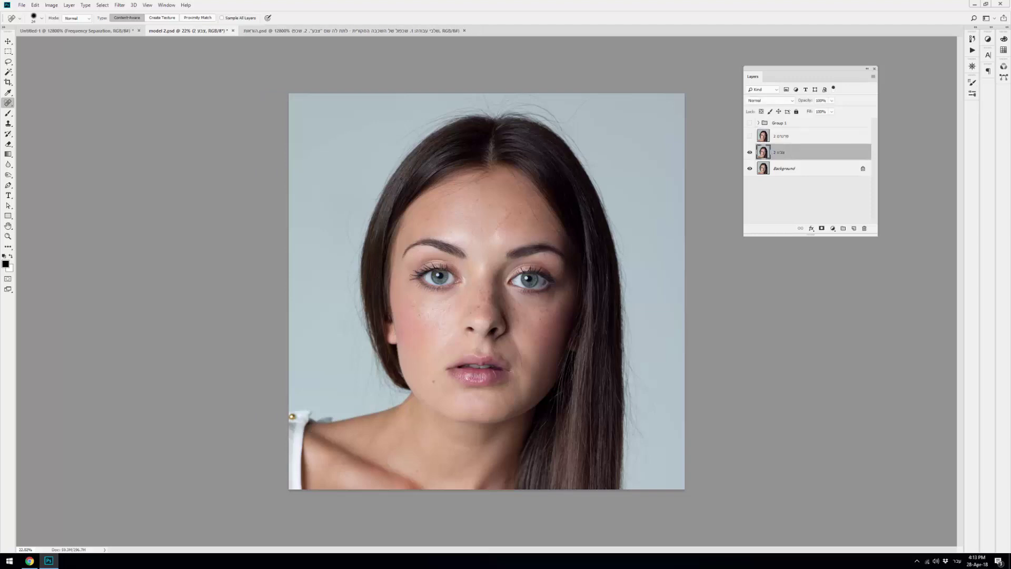
click(119, 5)
mouse_move(125, 93)
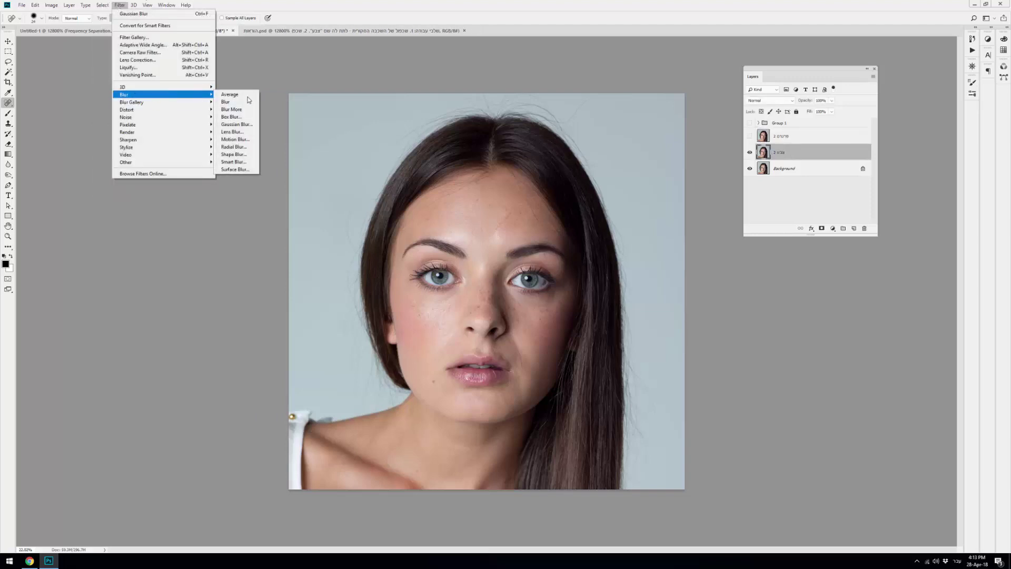
click(236, 125)
click(694, 133)
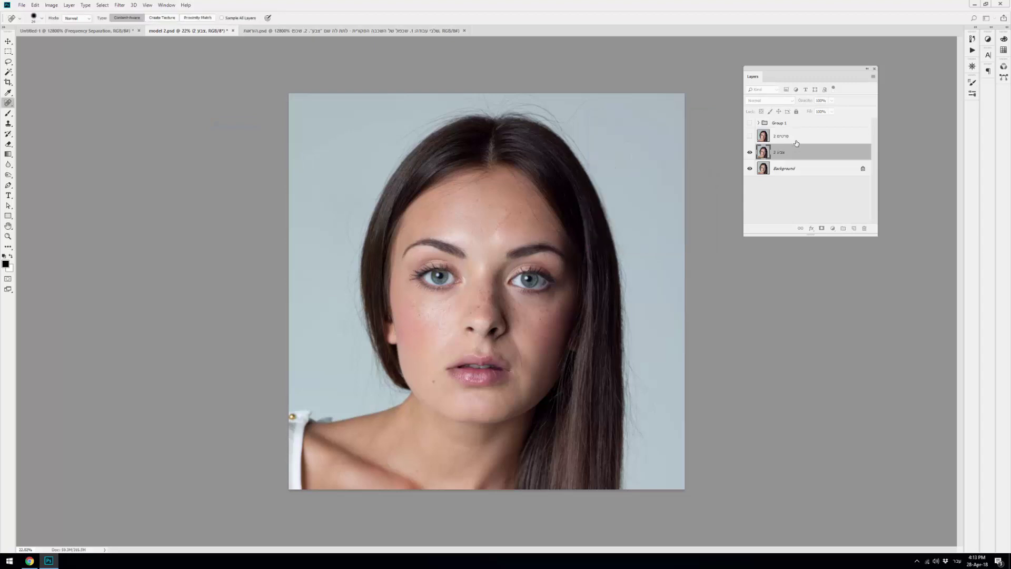
click(750, 136)
click(773, 138)
At 100% zoom, Apply Image צבע 2 onto פרטים 2 with Subtract, Scale 1, Offset 128
key(z)
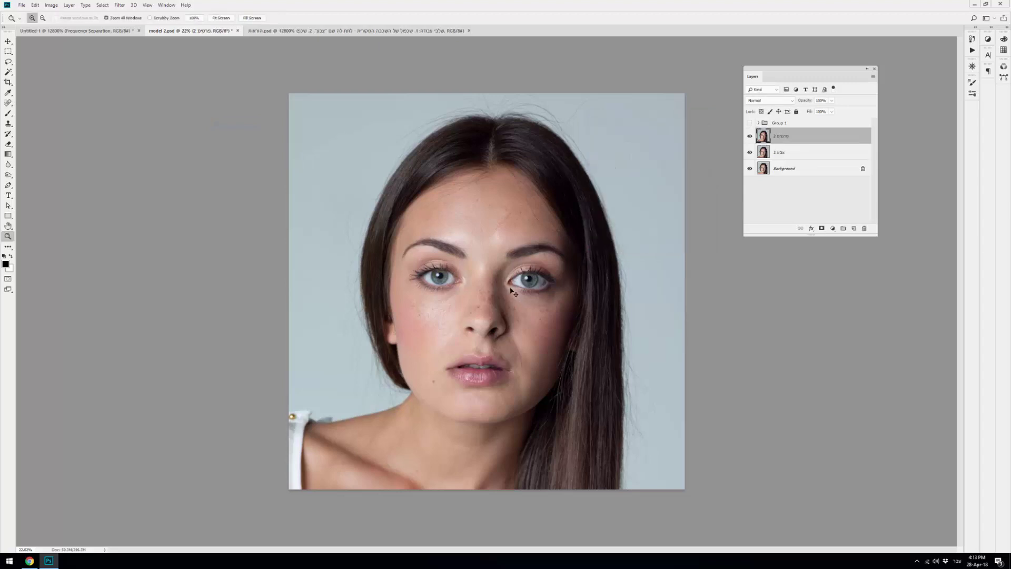
key(ctrl+1)
click(48, 5)
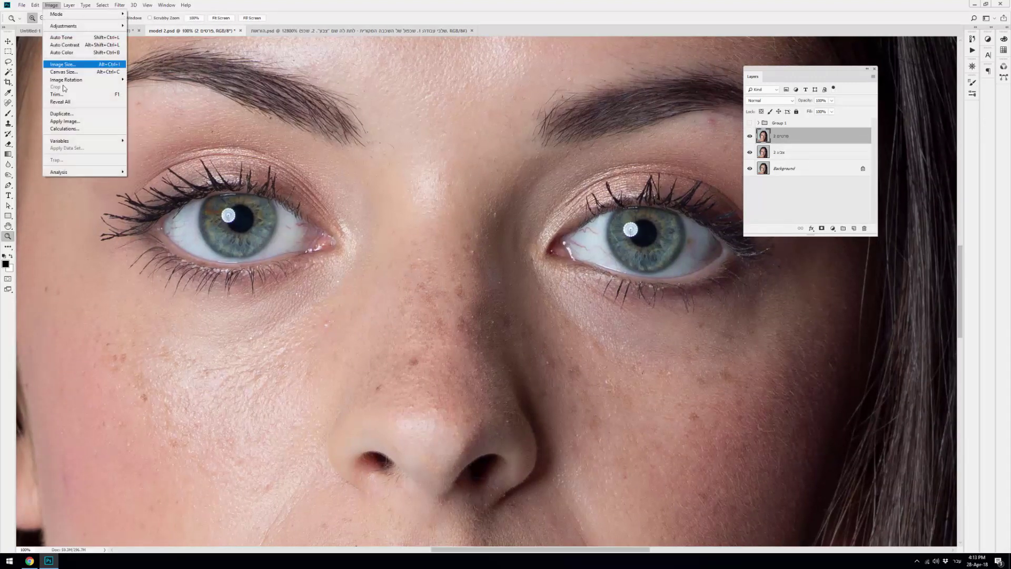
click(69, 120)
drag(455, 205, 462, 196)
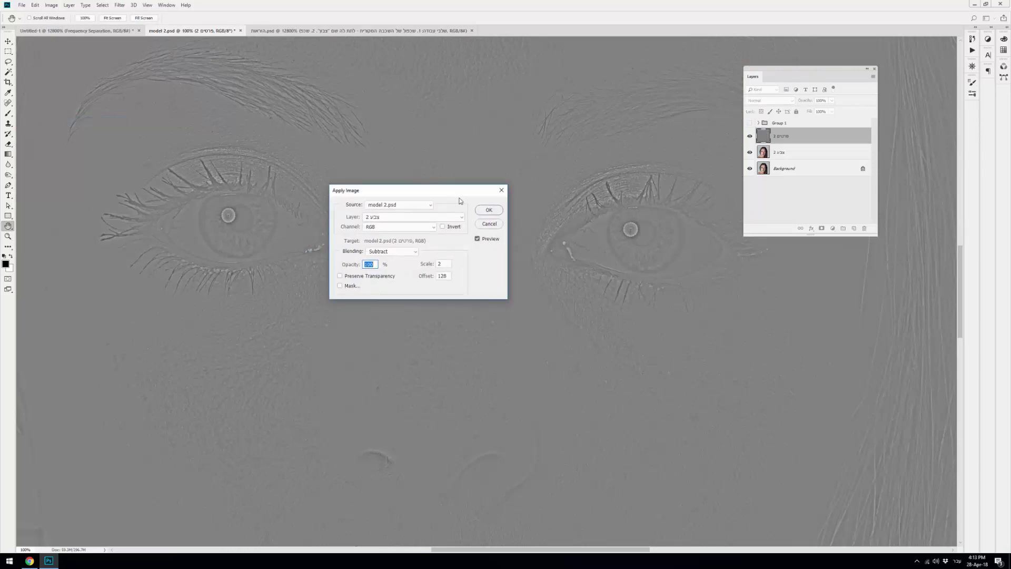
double_click(443, 264)
text(1)
drag(456, 194, 401, 190)
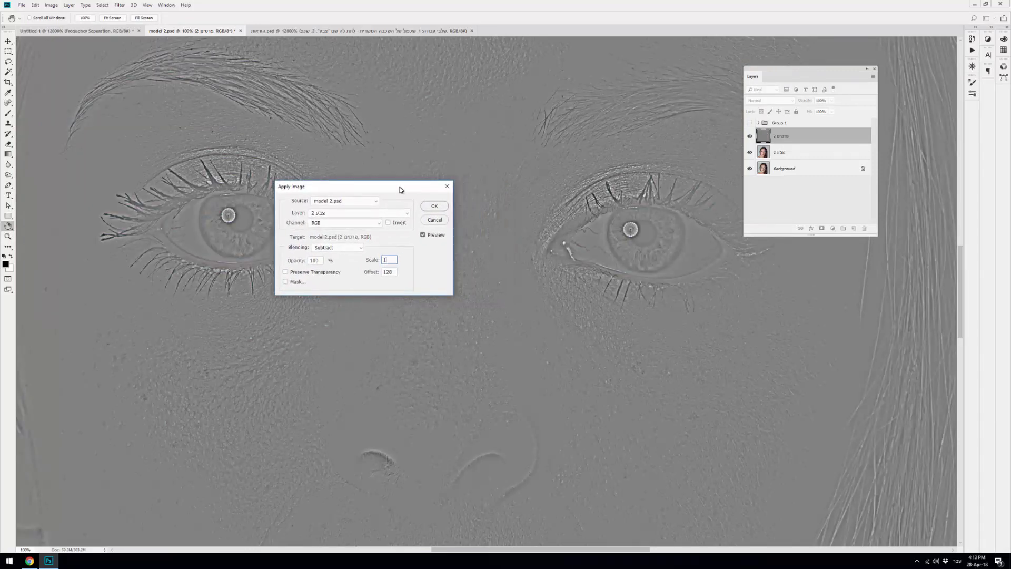
click(434, 206)
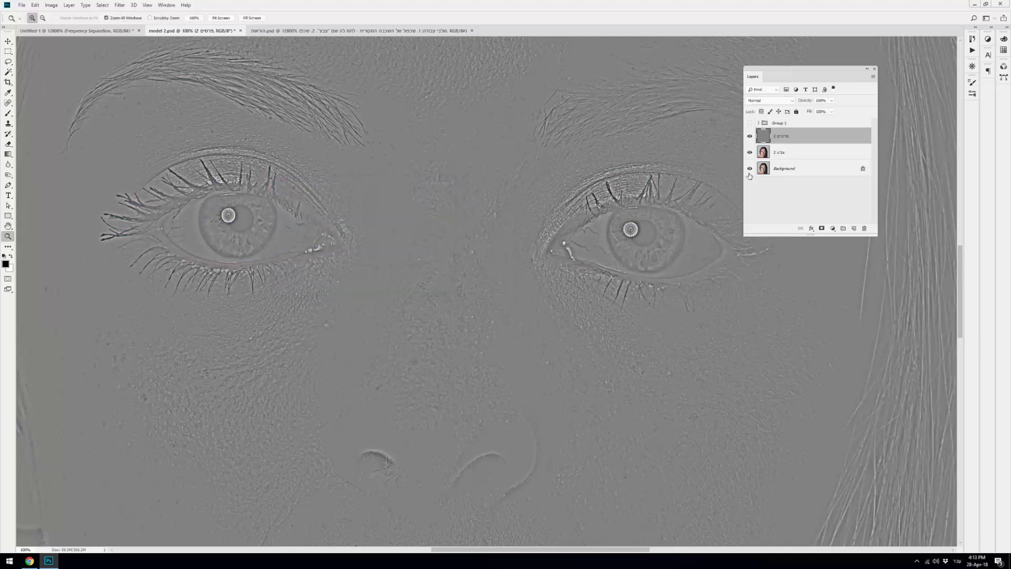
Set פרטים 2 to Linear Light blend mode and select it together with צבע 2
click(767, 102)
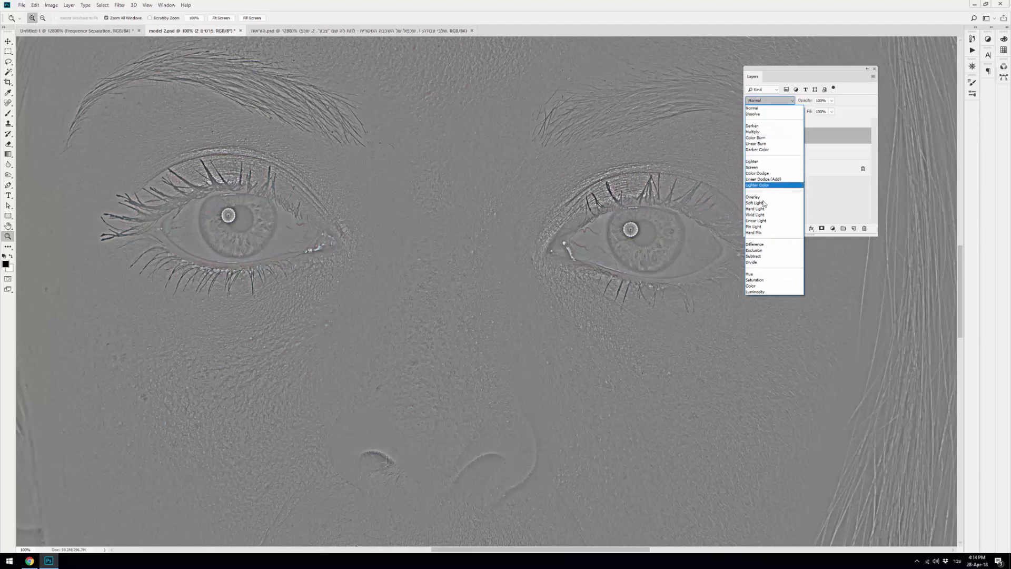
click(764, 222)
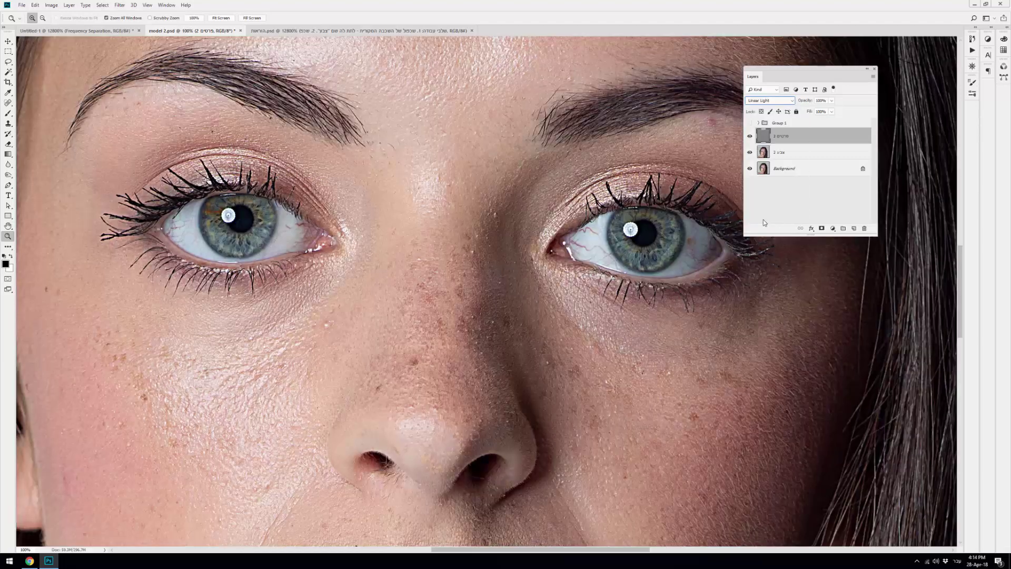
alt+click(525, 312)
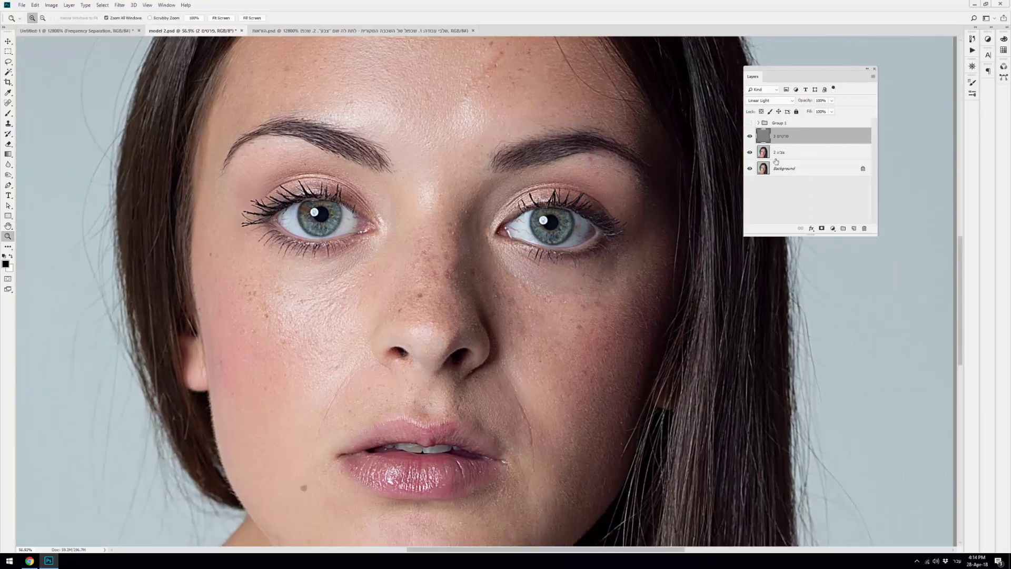
shift+click(785, 153)
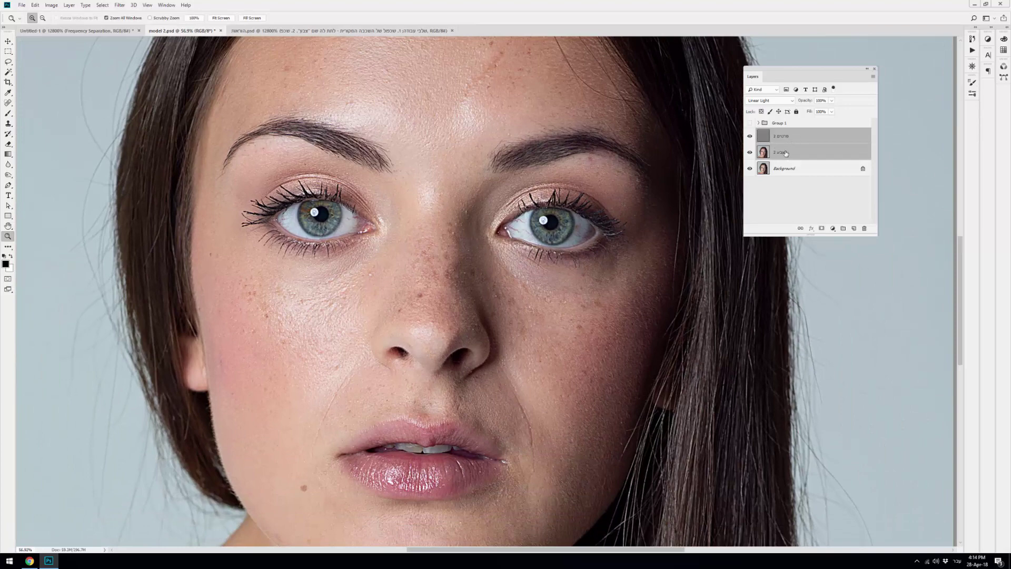
Group צבע 2 and פרטים 2 as Group 2, compare it, and leave only Group 1 visible
drag(785, 153, 830, 200)
drag(840, 225, 843, 228)
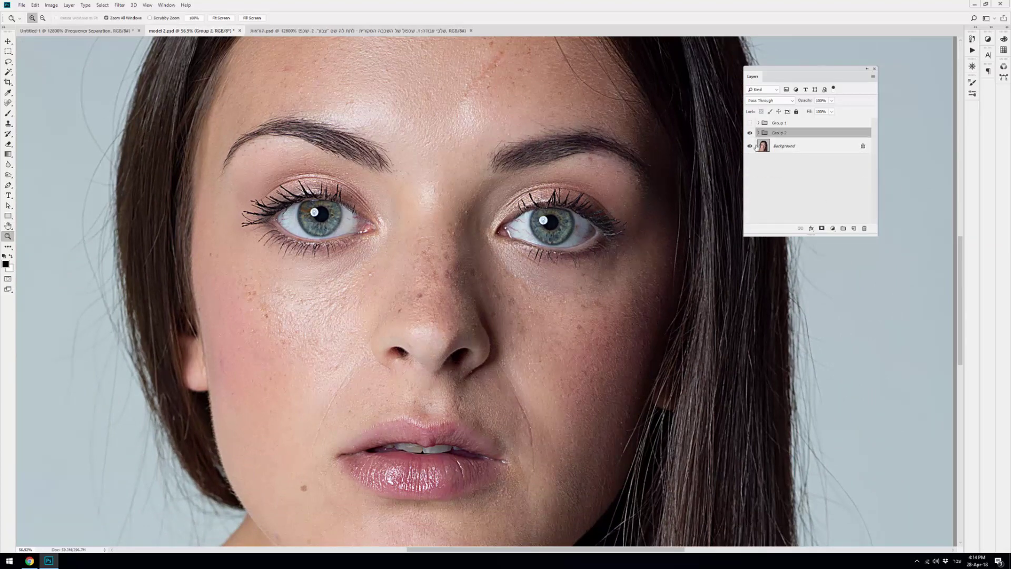
click(750, 133)
click(749, 133)
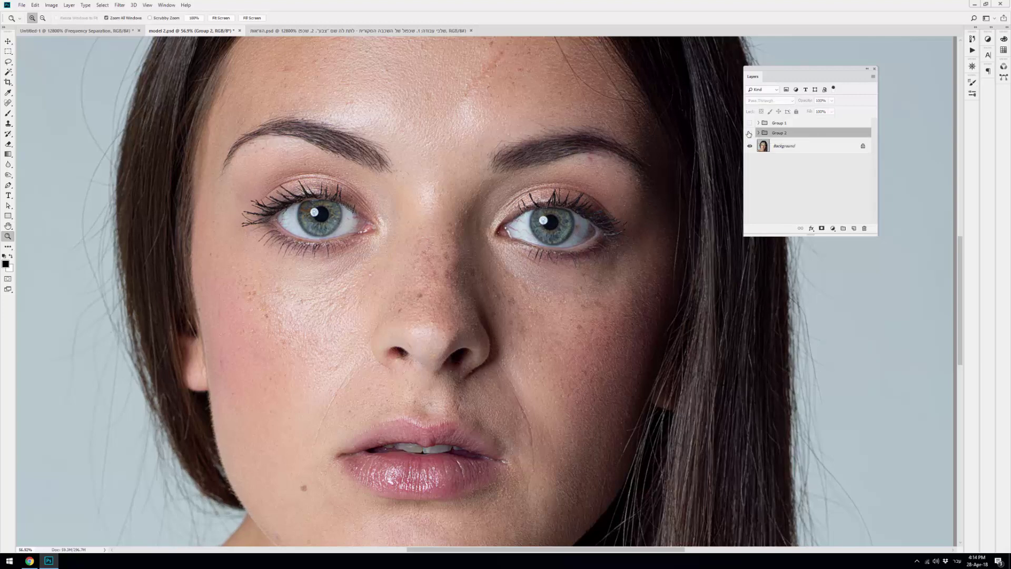
click(749, 123)
click(783, 123)
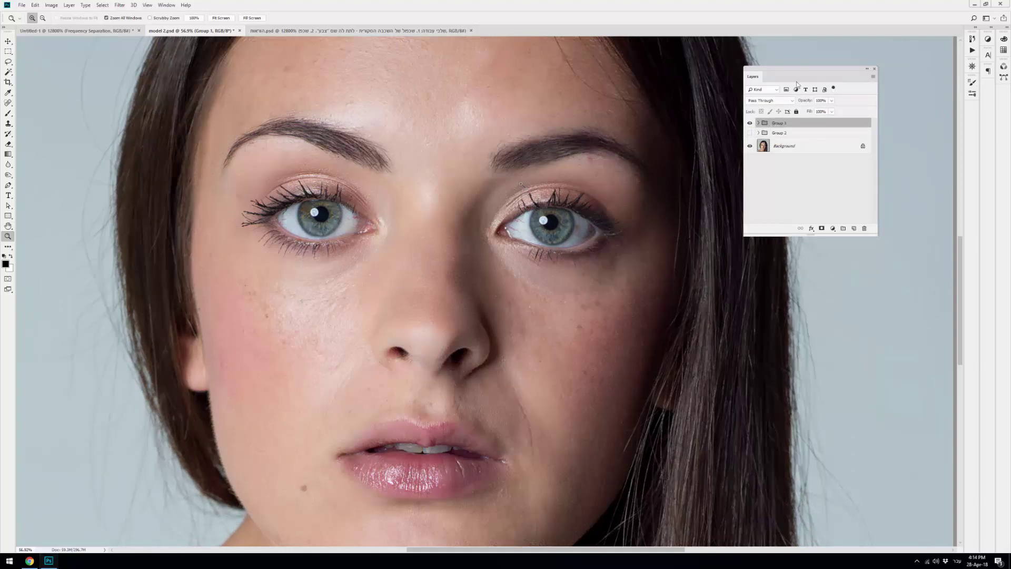
Switch to the Michael workspace and show the Frequency Separation slide with Fit on Screen
click(991, 20)
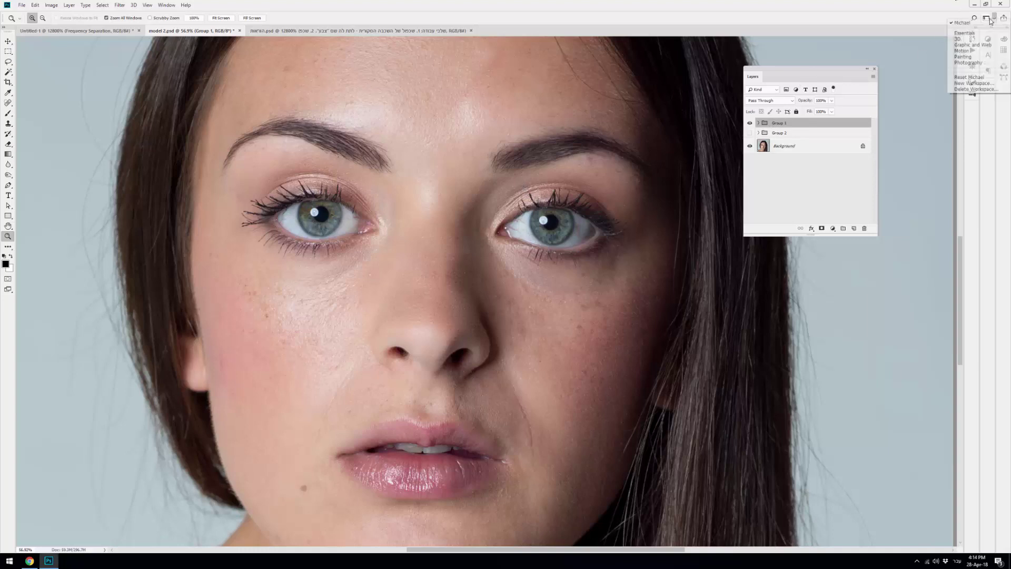
click(974, 77)
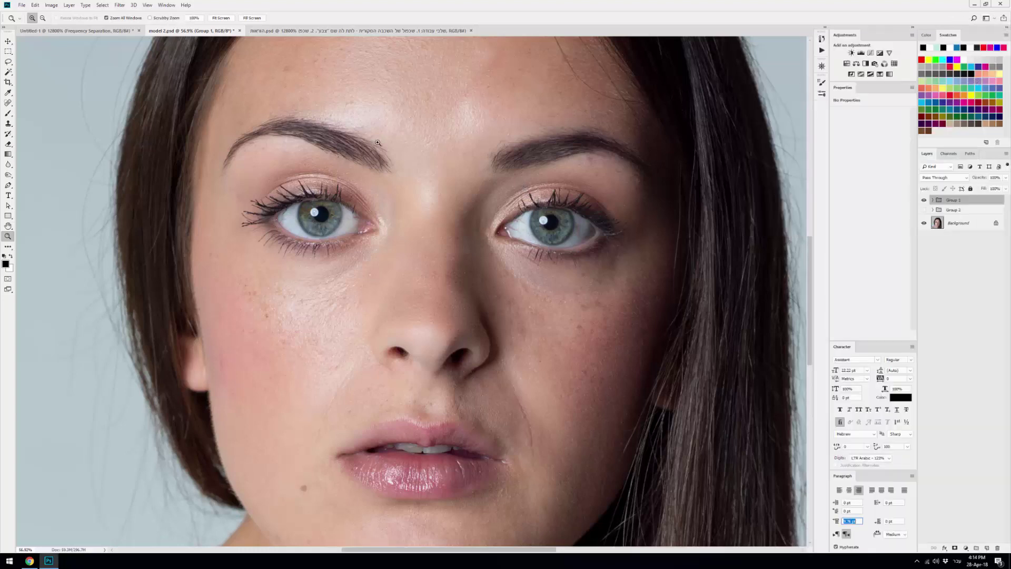
click(337, 31)
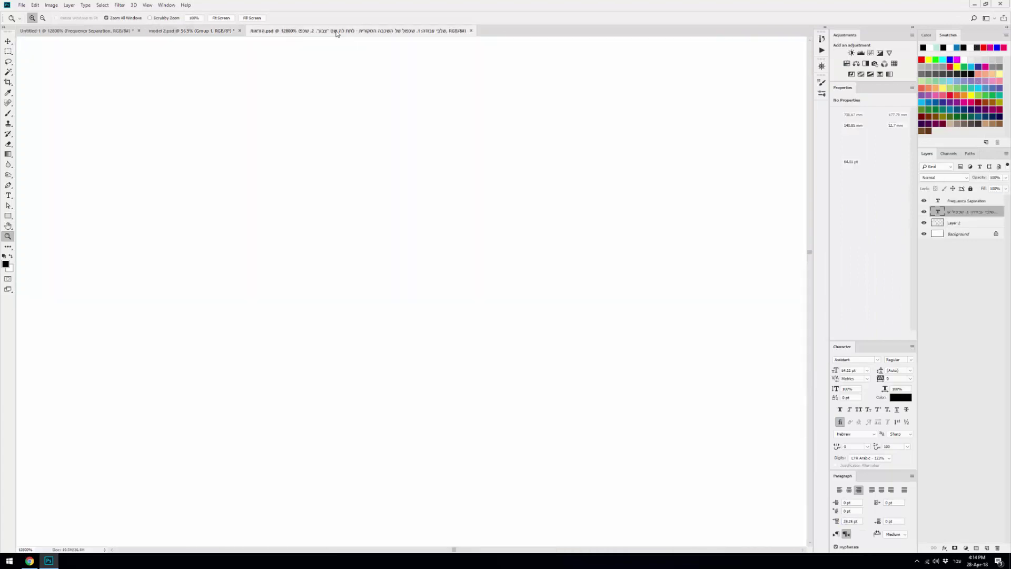
right_click(461, 230)
click(472, 234)
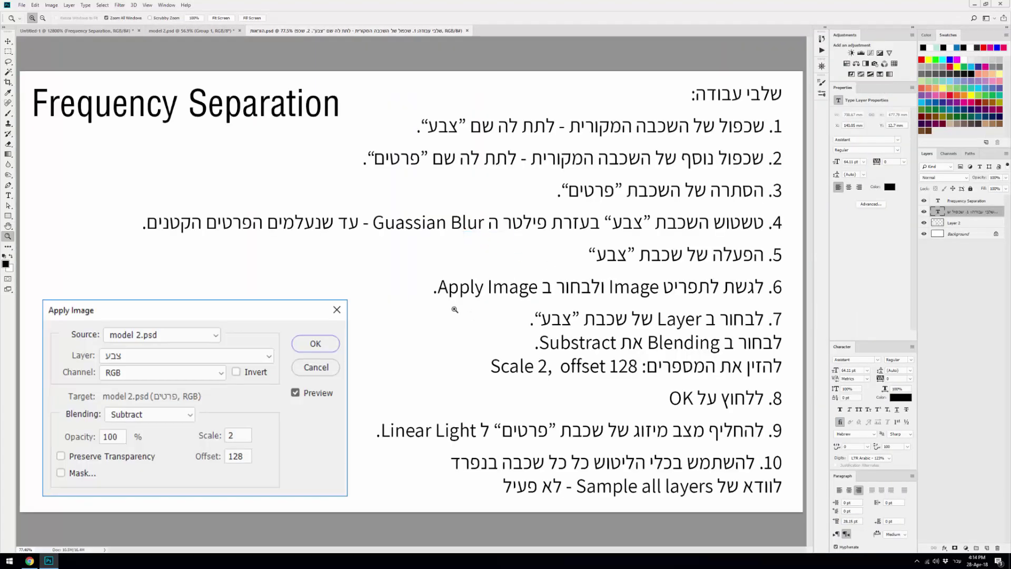